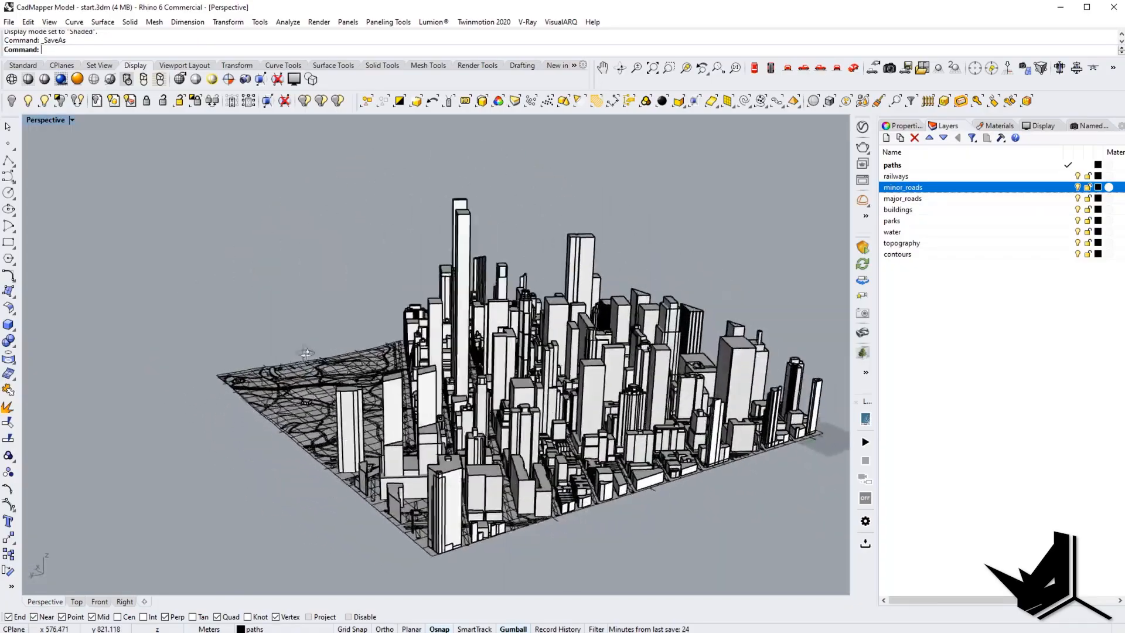
# - Set the Perspective viewport's display mode to Orange Color
pyautogui.moveTo(307, 354); pyautogui.dragTo(432, 386, button='right')
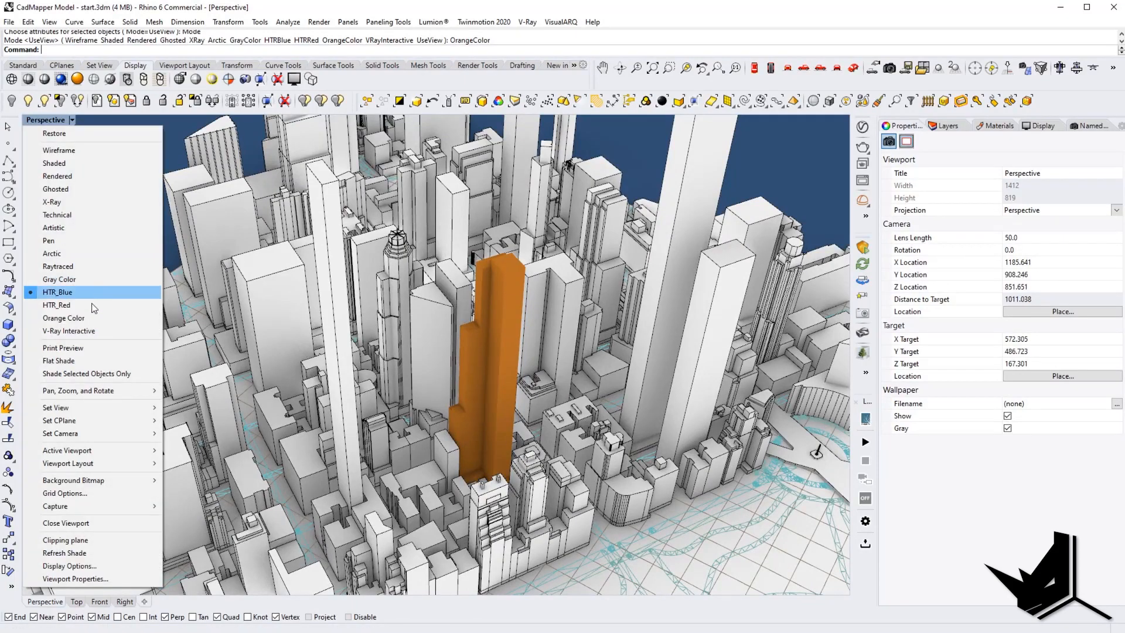
pyautogui.click(63, 317)
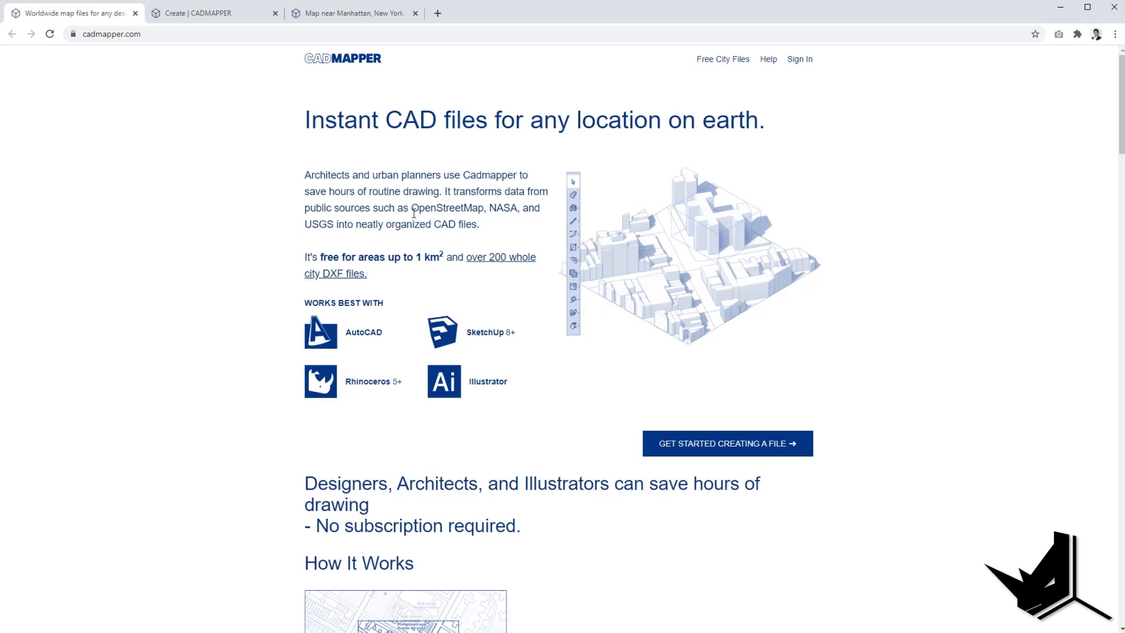
# - In the browser, review the CADMAPPER homepage for its data sources, free area limit, How It Works and Around the World sections
pyautogui.moveTo(414, 209); pyautogui.dragTo(488, 210)
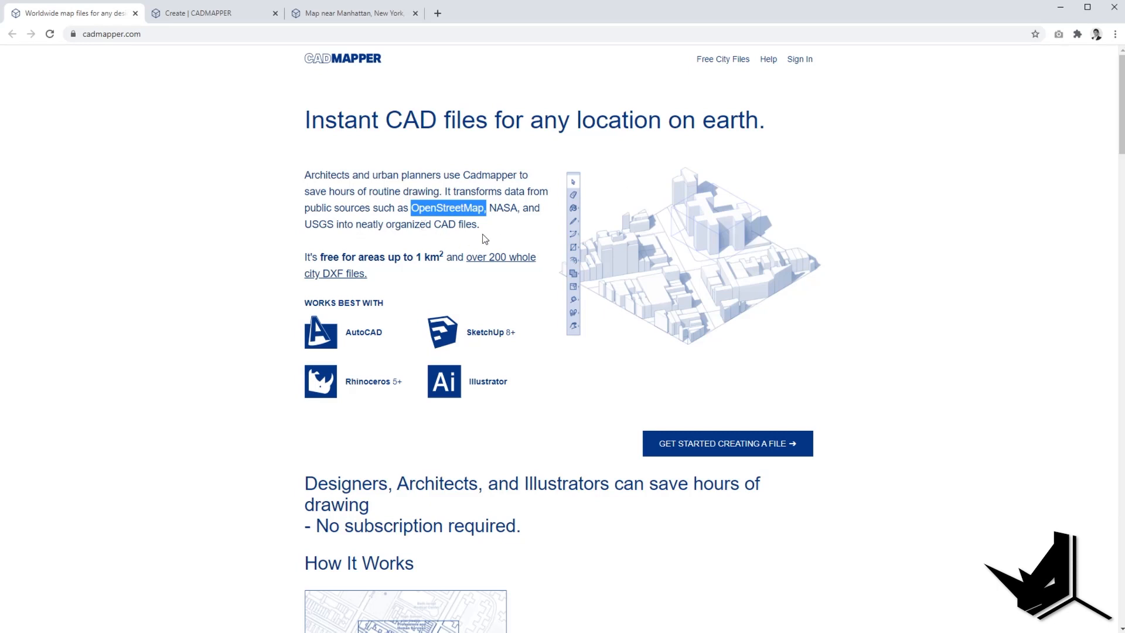
pyautogui.click(280, 253)
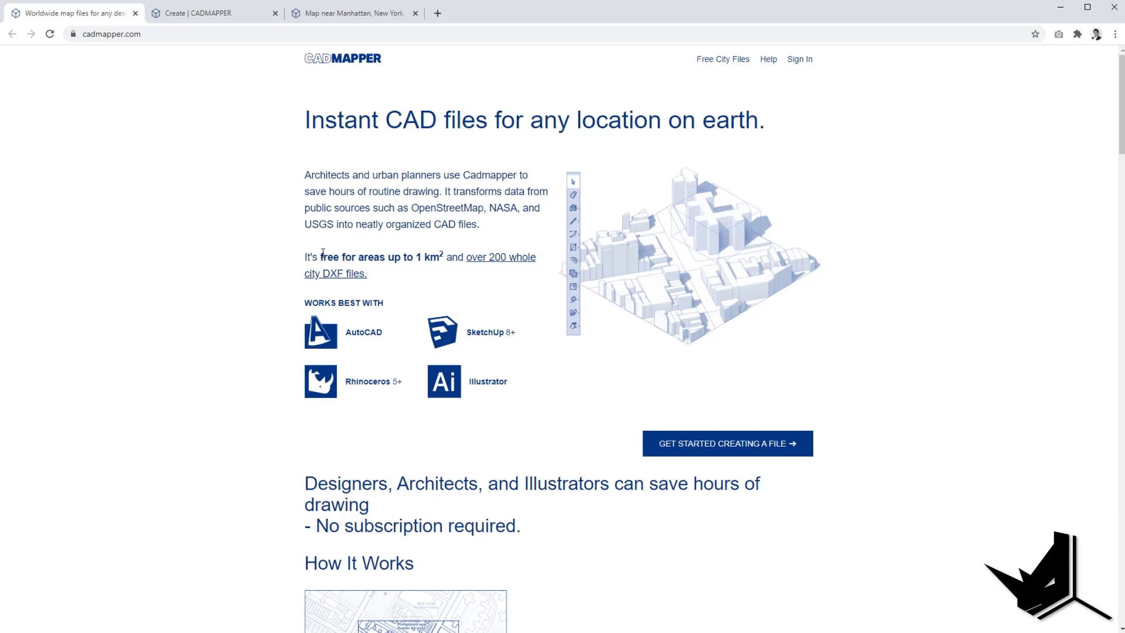
pyautogui.moveTo(446, 256); pyautogui.dragTo(327, 256)
pyautogui.click(360, 256)
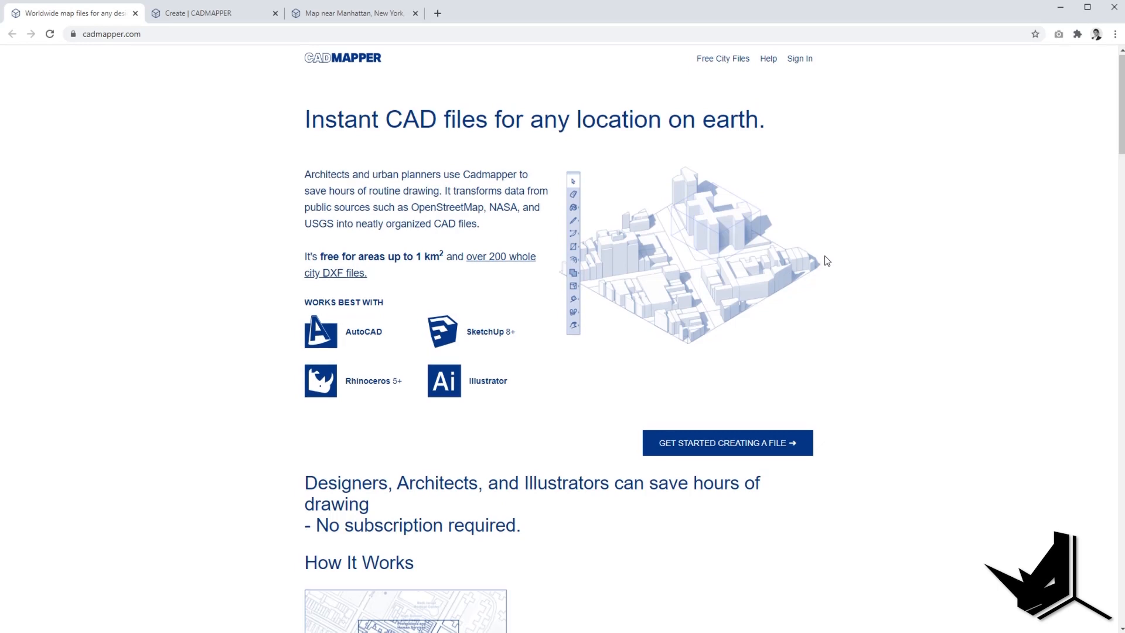
pyautogui.scroll(-1, 582, 140)
pyautogui.scroll(-7, 649, 284)
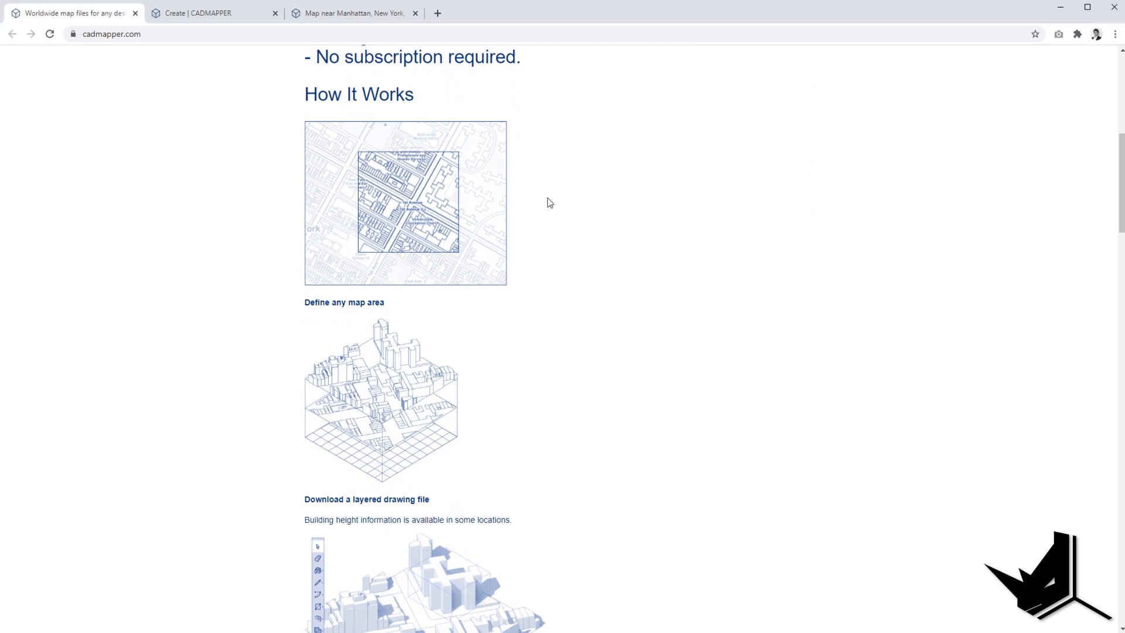
pyautogui.scroll(-3, 426, 221)
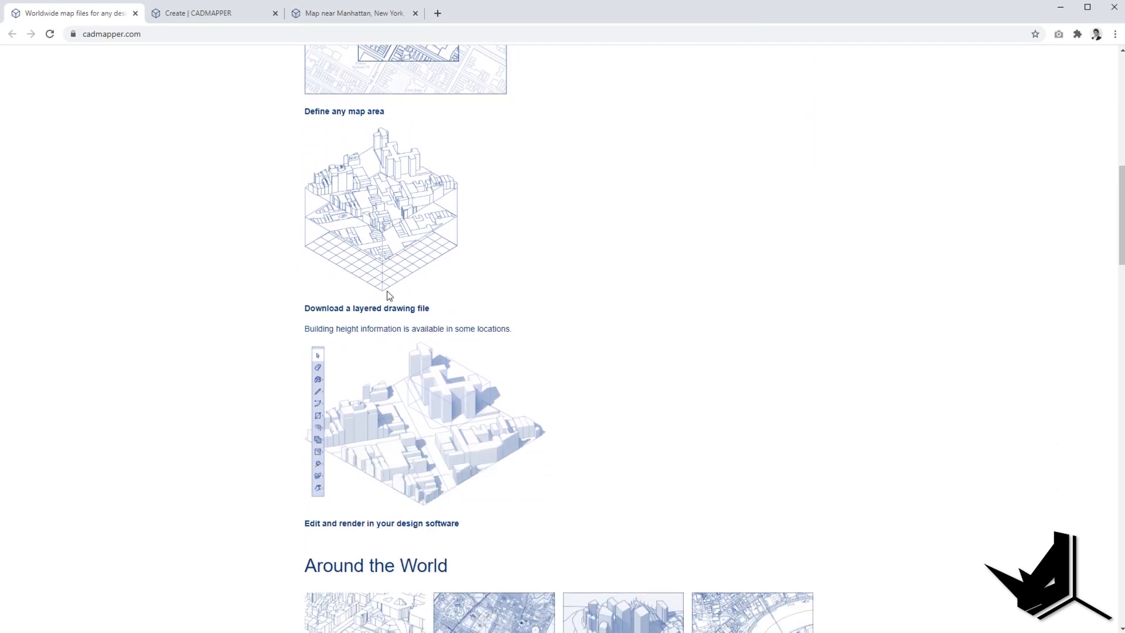
pyautogui.scroll(-2, 509, 238)
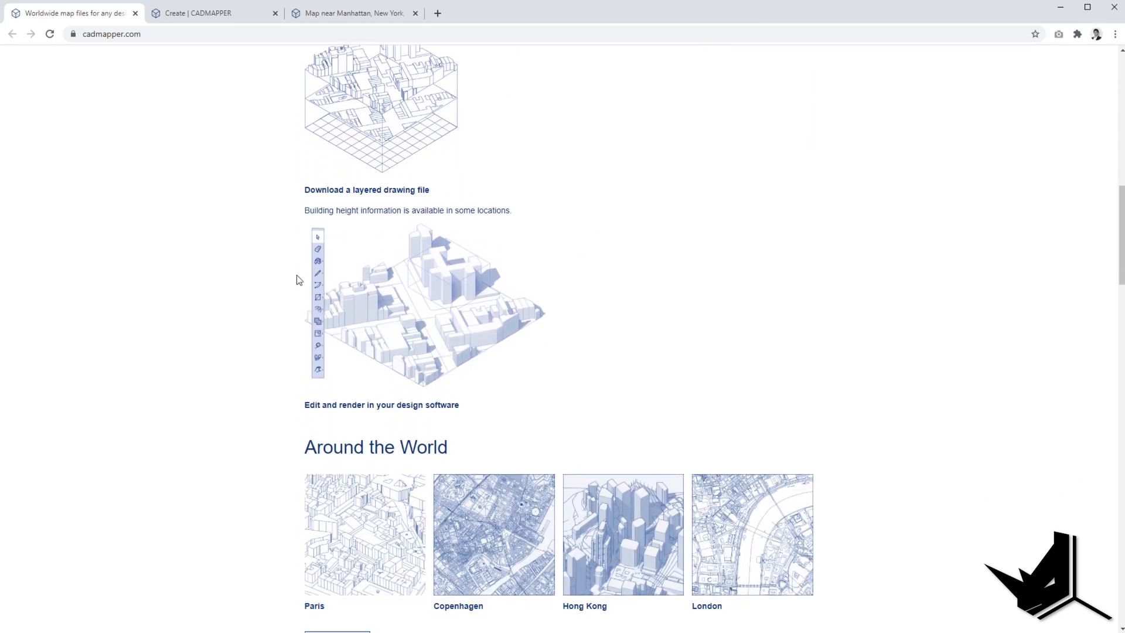
pyautogui.scroll(-3, 510, 279)
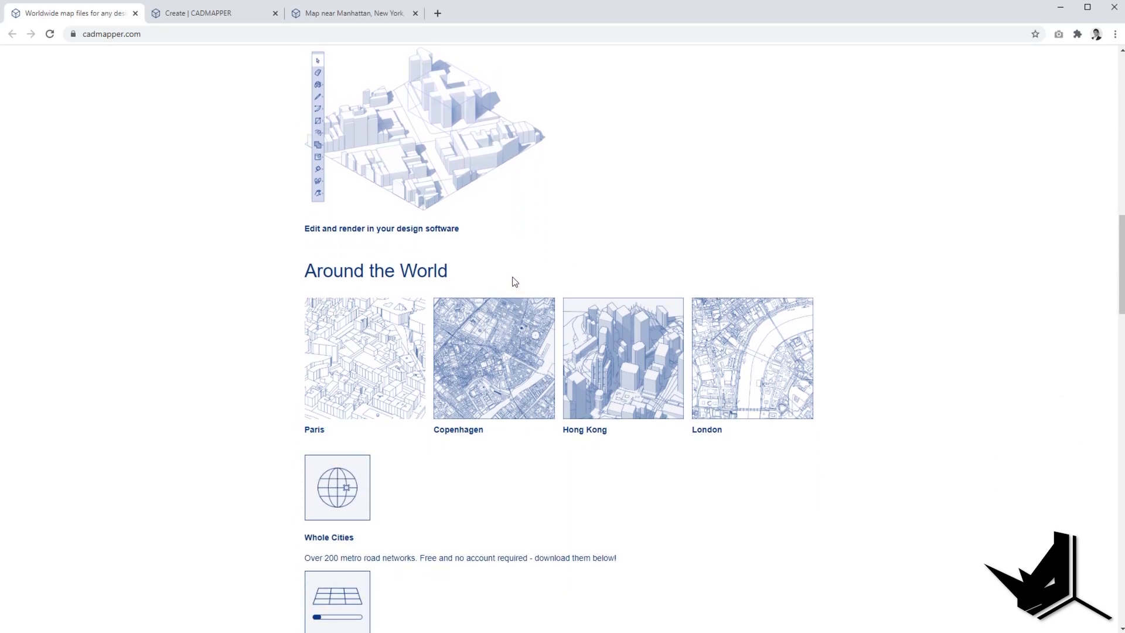
pyautogui.scroll(-1, 498, 269)
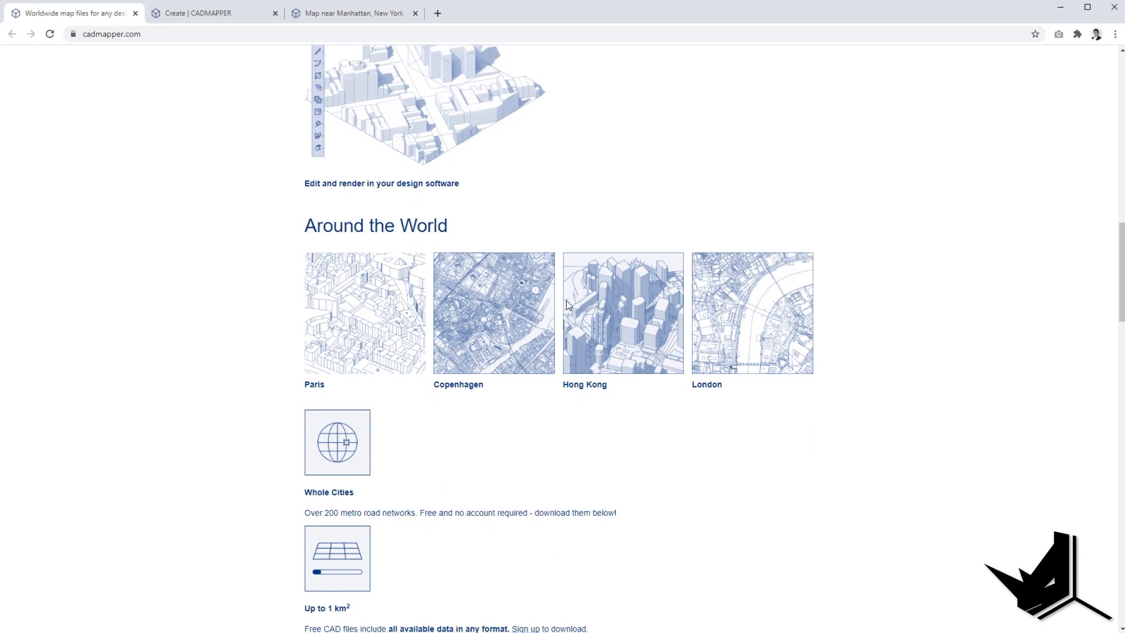
pyautogui.scroll(-4, 734, 317)
pyautogui.scroll(20, 604, 420)
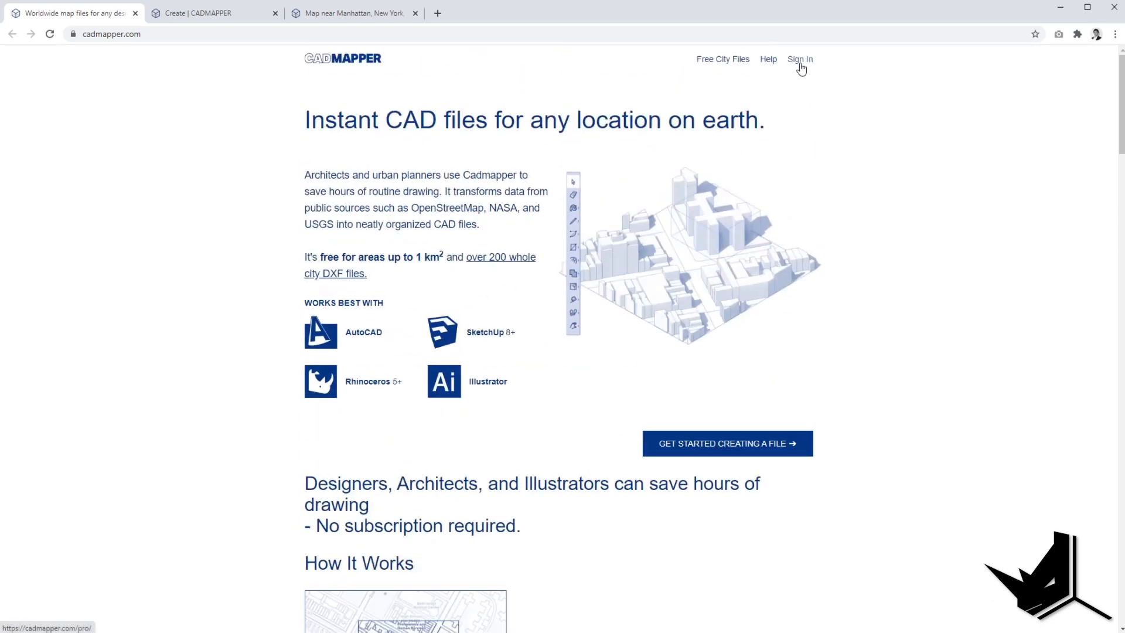
# - Open the Create map page and examine how larger extents around Manhattan affect the file's area and purchase price
pyautogui.click(237, 19)
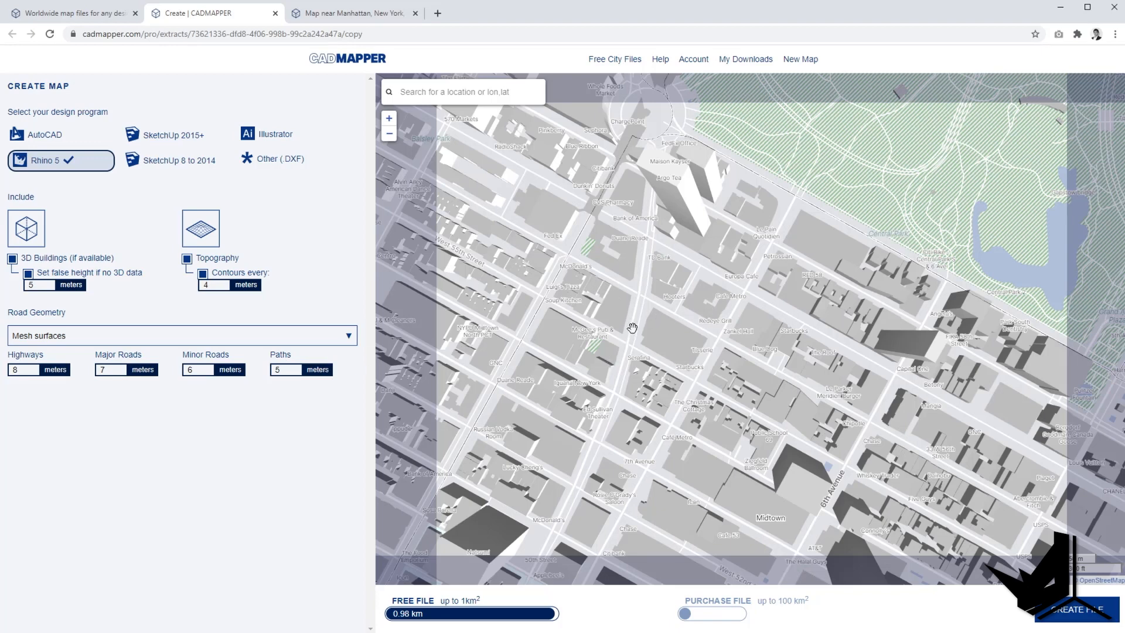
pyautogui.scroll(-1, 632, 309)
pyautogui.scroll(-3, 631, 308)
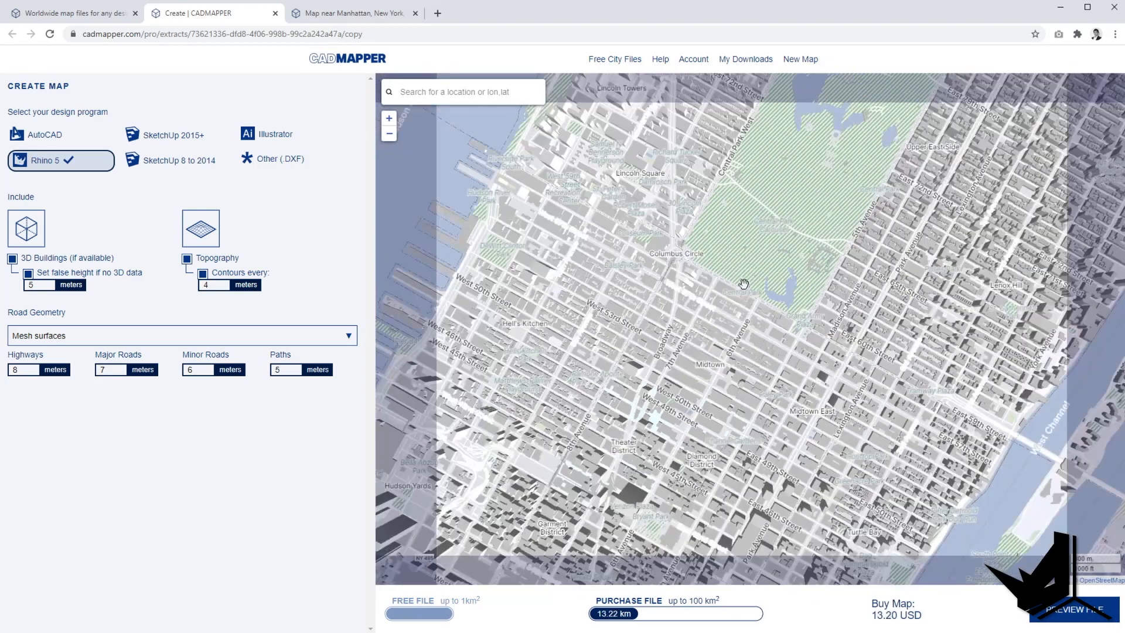
pyautogui.scroll(1, 743, 280)
pyautogui.scroll(1, 744, 280)
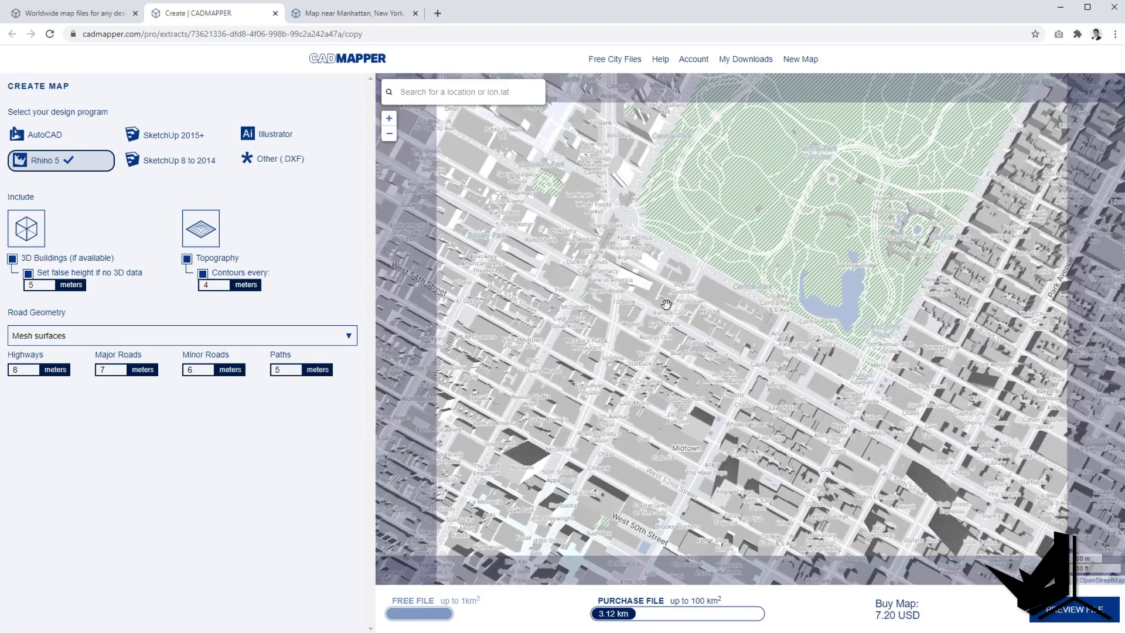
pyautogui.scroll(1, 667, 305)
pyautogui.scroll(1, 661, 305)
pyautogui.scroll(-5, 756, 333)
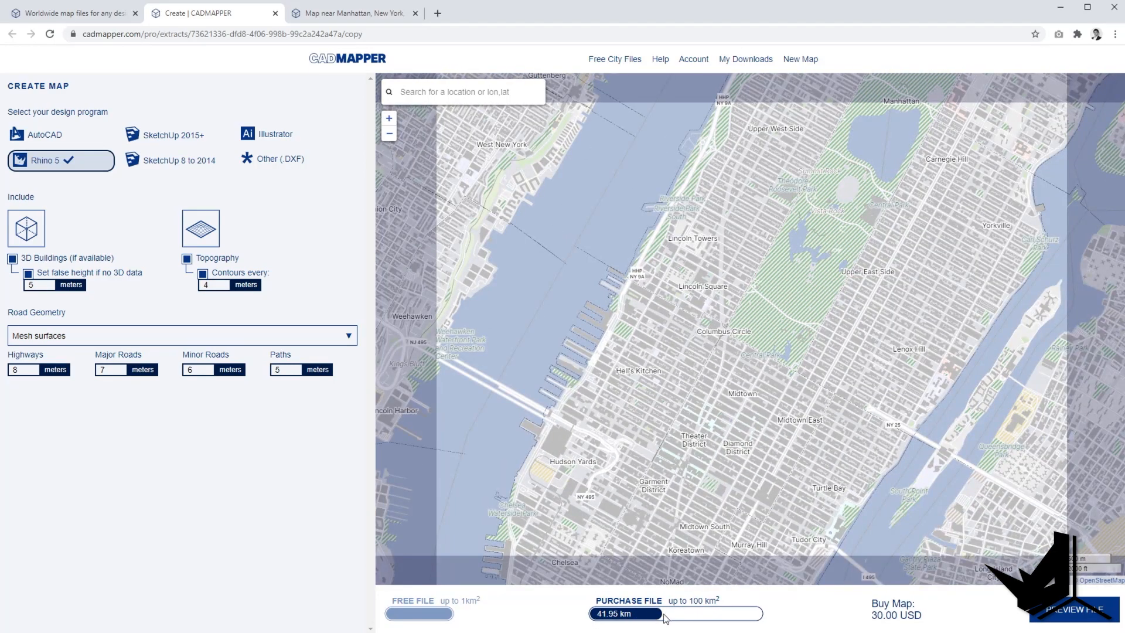
pyautogui.scroll(-1, 806, 361)
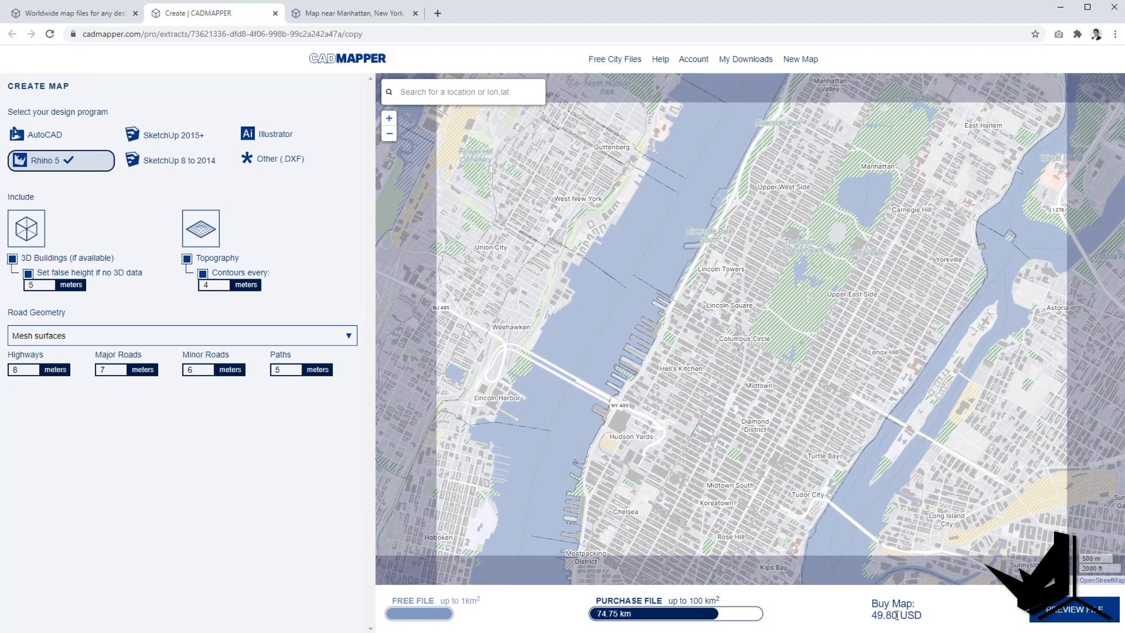
pyautogui.moveTo(875, 615); pyautogui.dragTo(902, 615)
# - Reduce the map extent to about 0.98 km² around Midtown and the south end of Central Park for a free file
pyautogui.scroll(5, 807, 369)
pyautogui.scroll(3, 779, 354)
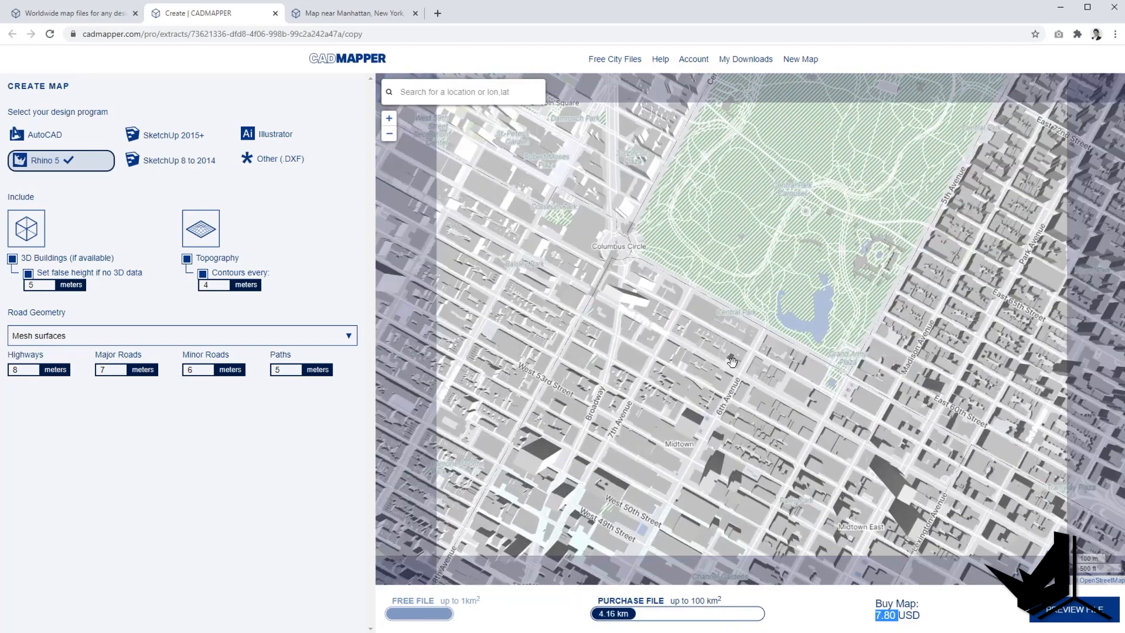
pyautogui.scroll(2, 730, 311)
pyautogui.scroll(1, 731, 311)
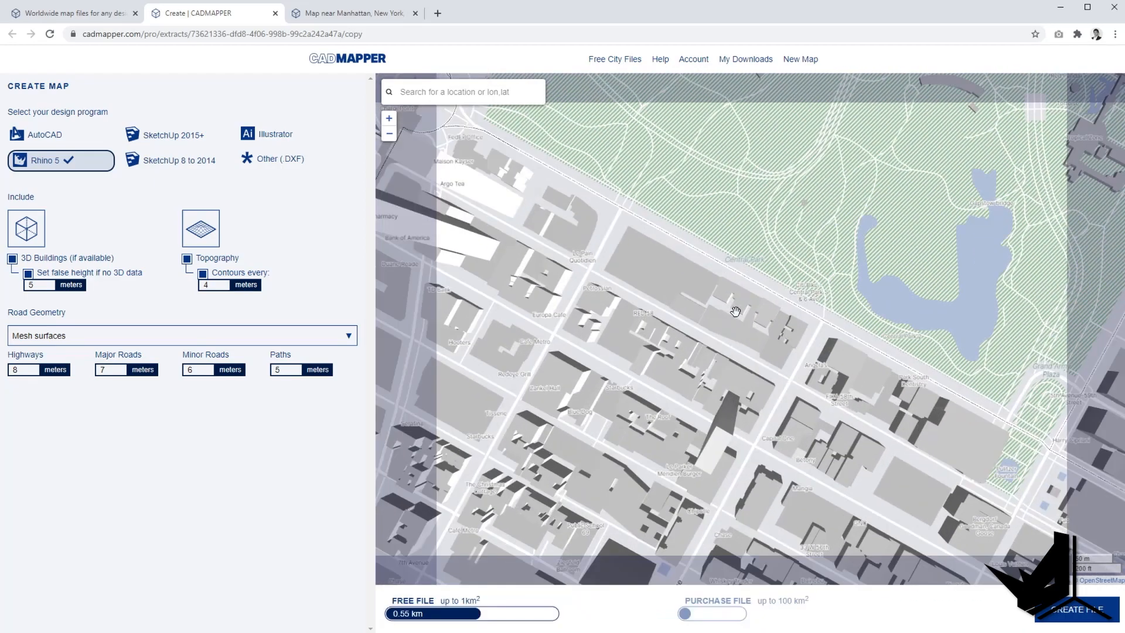
pyautogui.scroll(1, 808, 371)
pyautogui.scroll(-1, 808, 370)
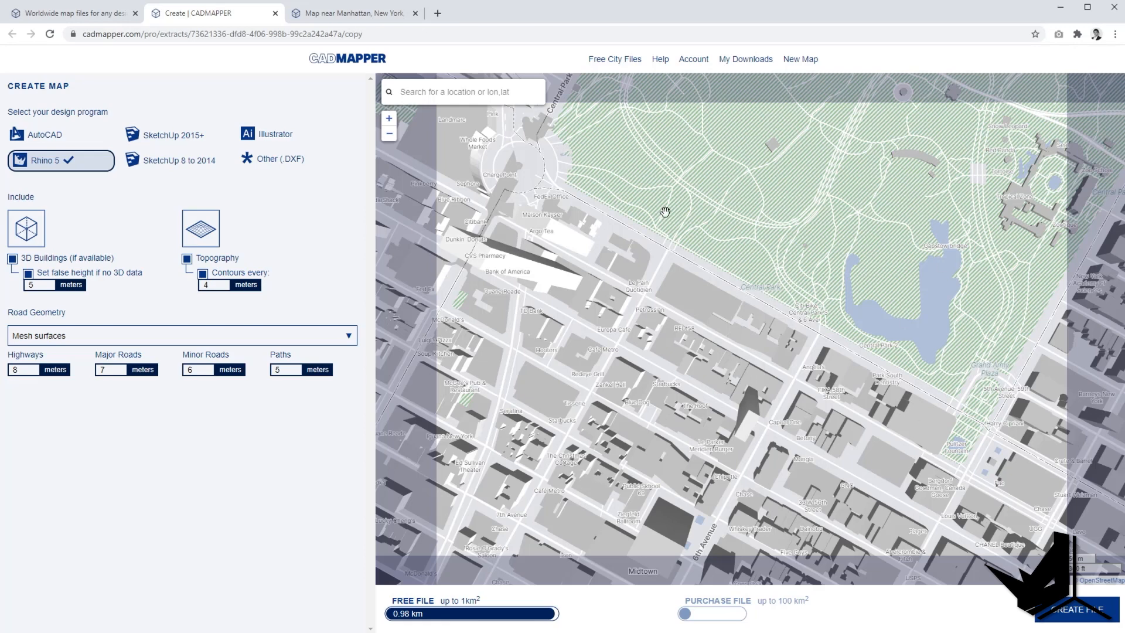
pyautogui.scroll(-1, 665, 212)
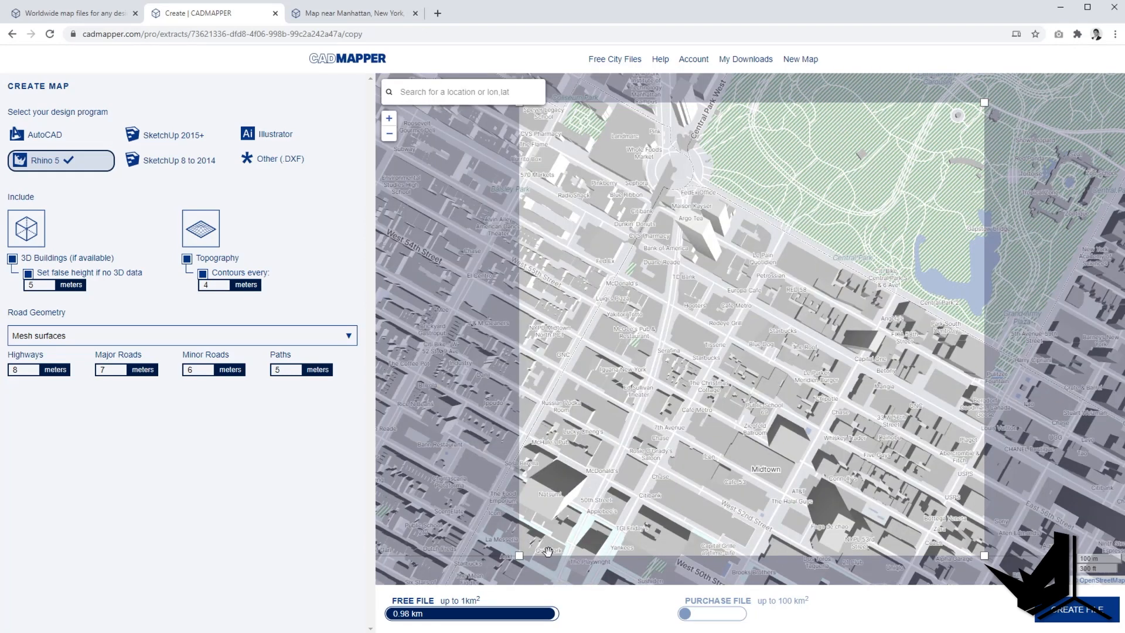
# - Resize the map selection rectangle over Midtown, shrinking it to about 0.67 km² and enlarging it to about 1.10 km²
pyautogui.moveTo(519, 555); pyautogui.dragTo(589, 526)
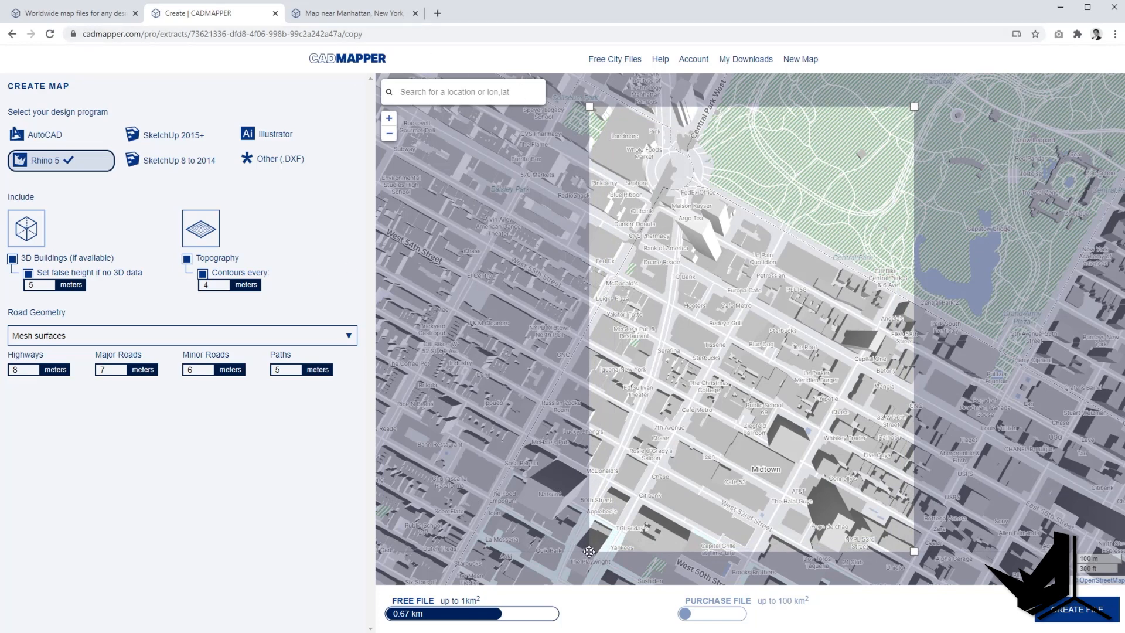
pyautogui.moveTo(588, 551); pyautogui.dragTo(503, 567)
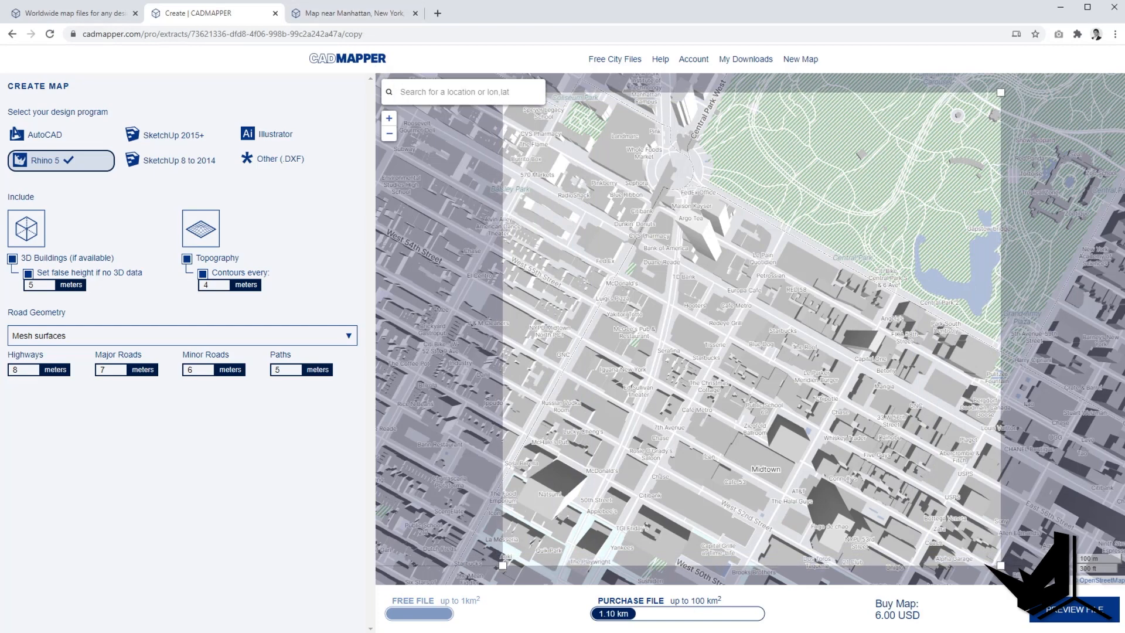
# - Open the generated Manhattan map, check its 2D, Topography and 3D Axonometric previews, and download the Rhino file
pyautogui.click(381, 17)
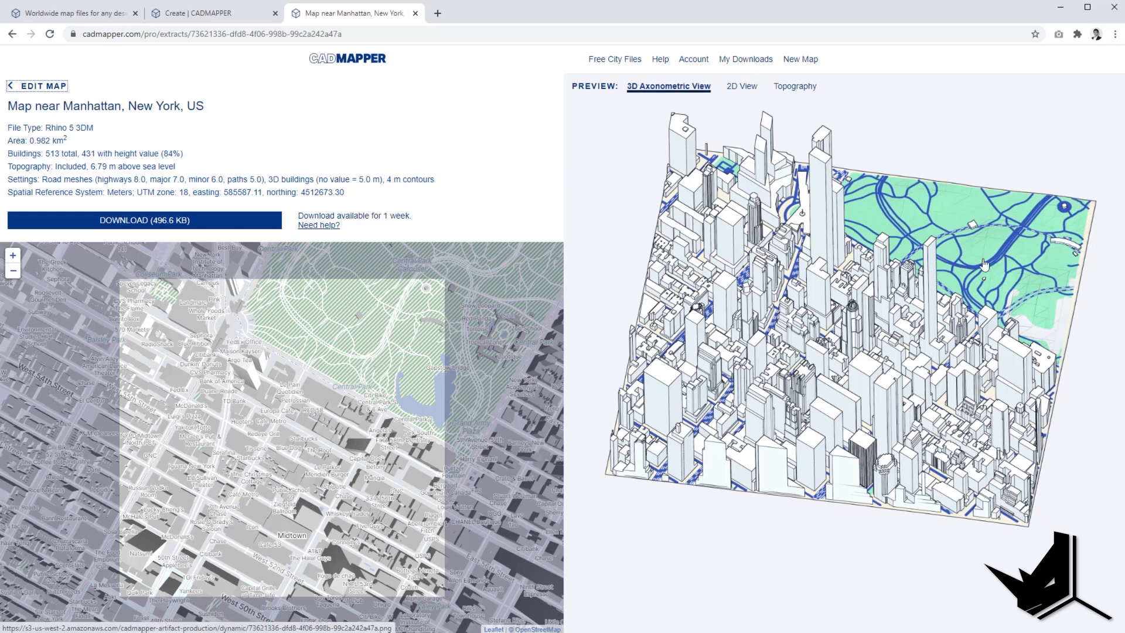
pyautogui.click(744, 89)
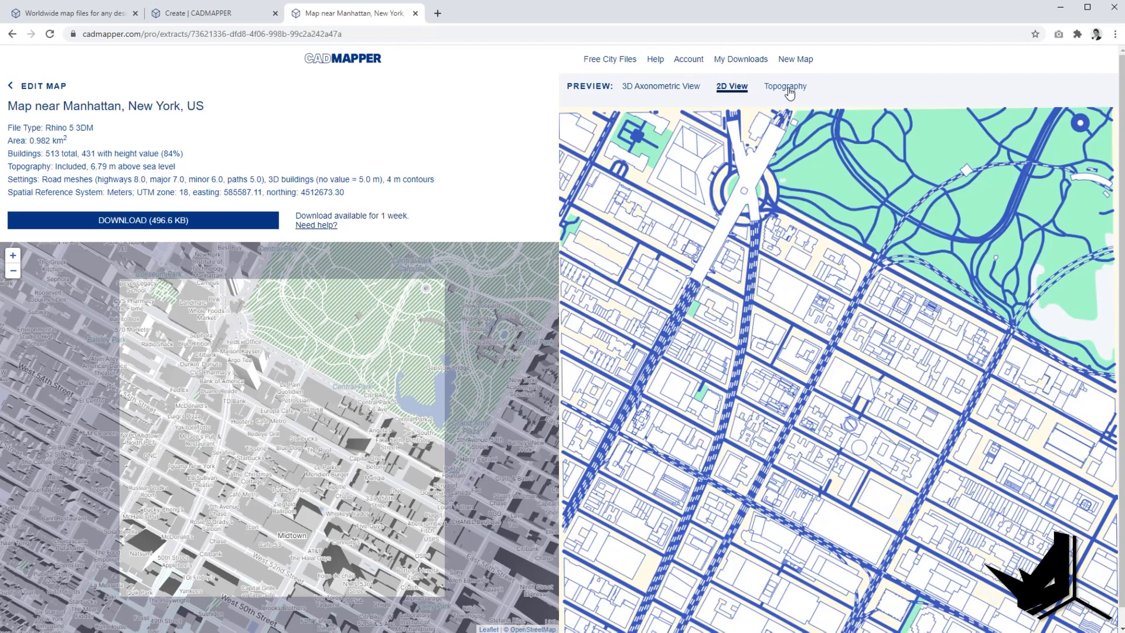
pyautogui.click(788, 89)
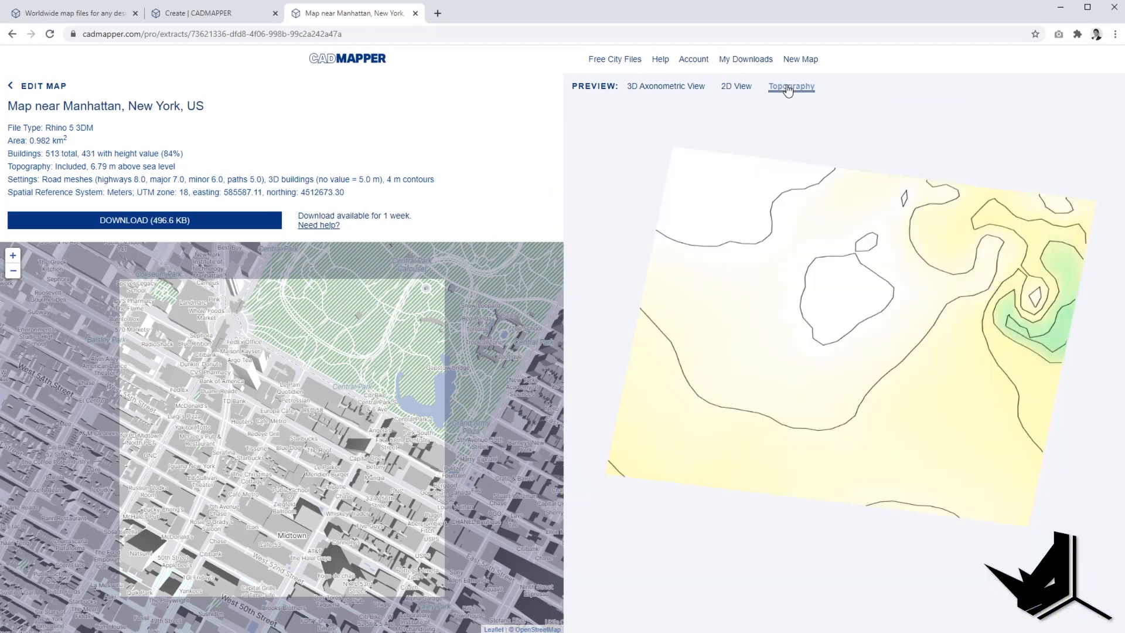
pyautogui.click(679, 87)
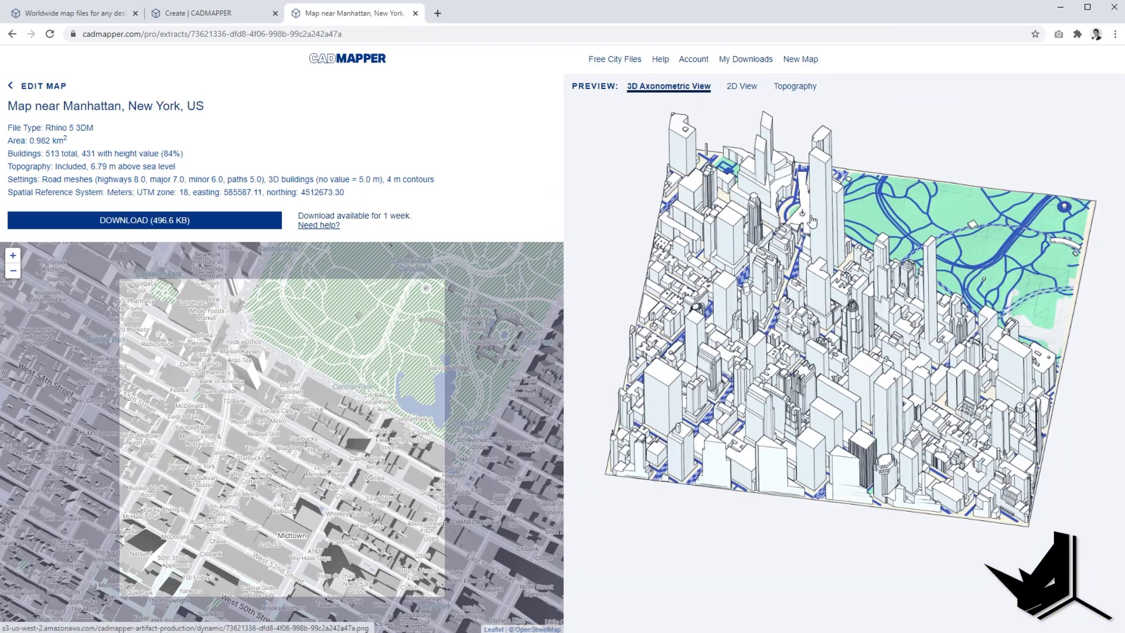
pyautogui.click(183, 223)
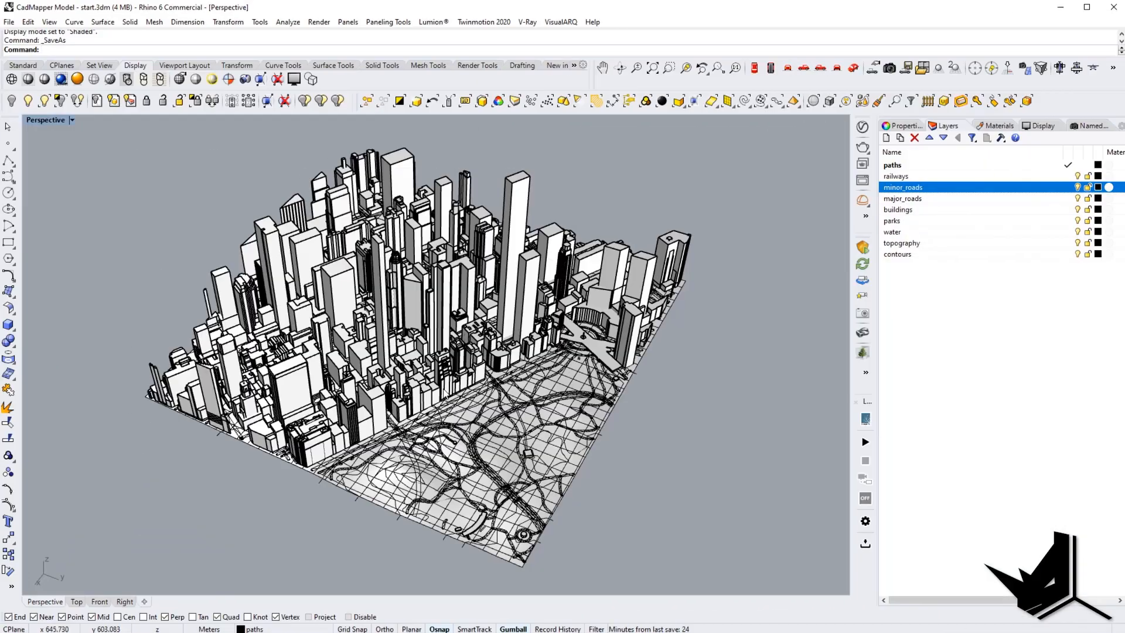
# - In Rhino, set the topography layer's colour to dark gray, RGB 65, 65, 65
pyautogui.moveTo(489, 393); pyautogui.dragTo(554, 380, button='right')
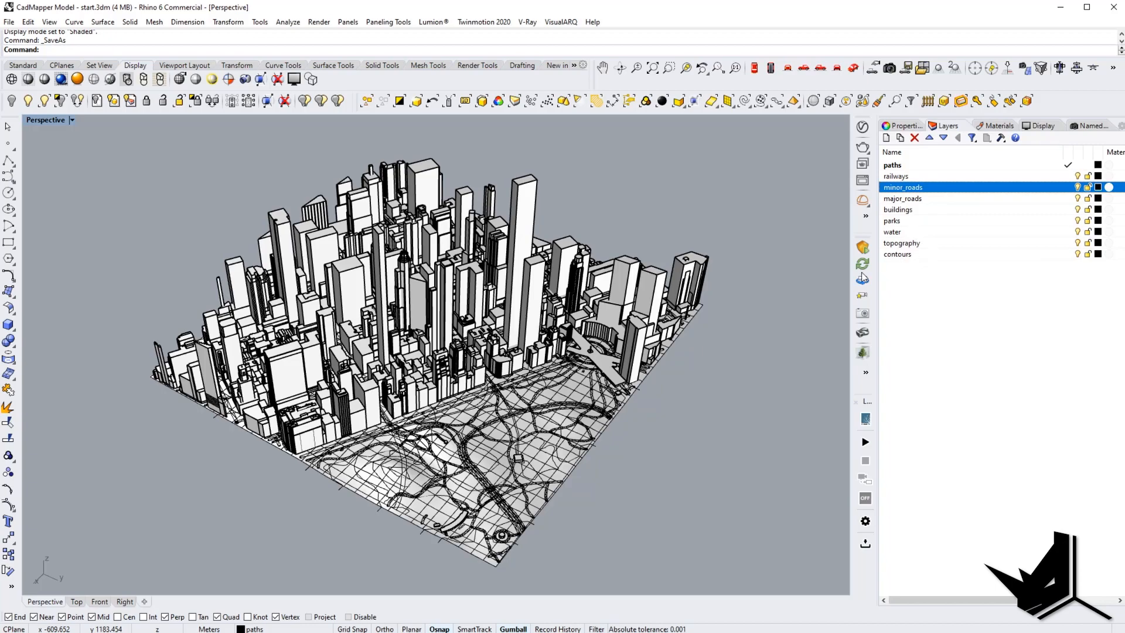
pyautogui.moveTo(616, 441); pyautogui.dragTo(524, 451, button='right')
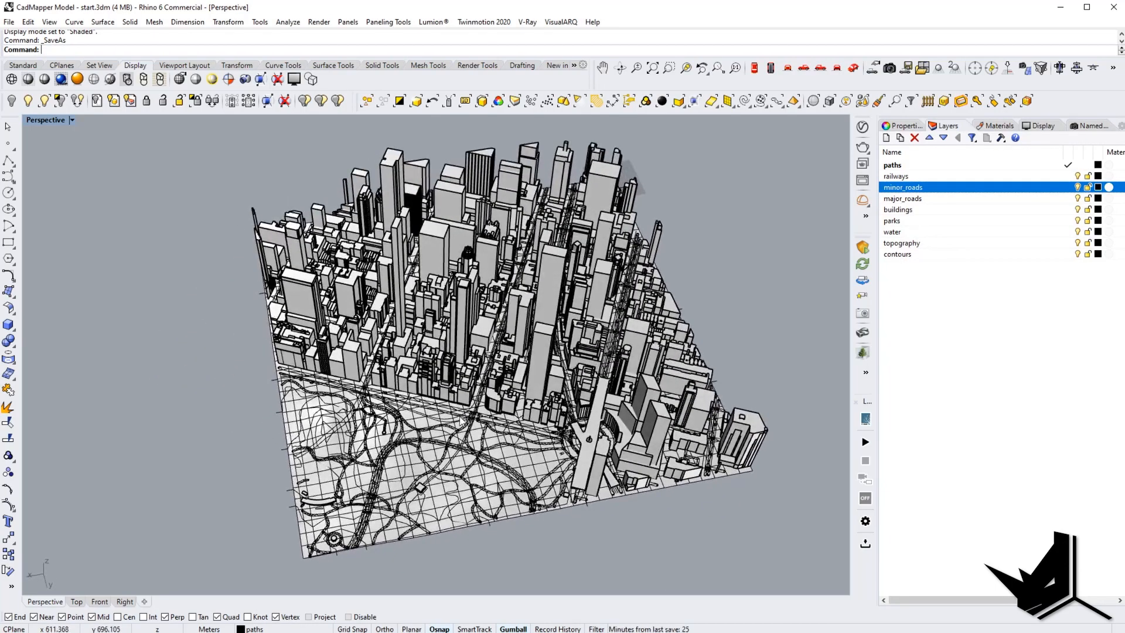
pyautogui.moveTo(421, 389); pyautogui.dragTo(374, 393, button='right')
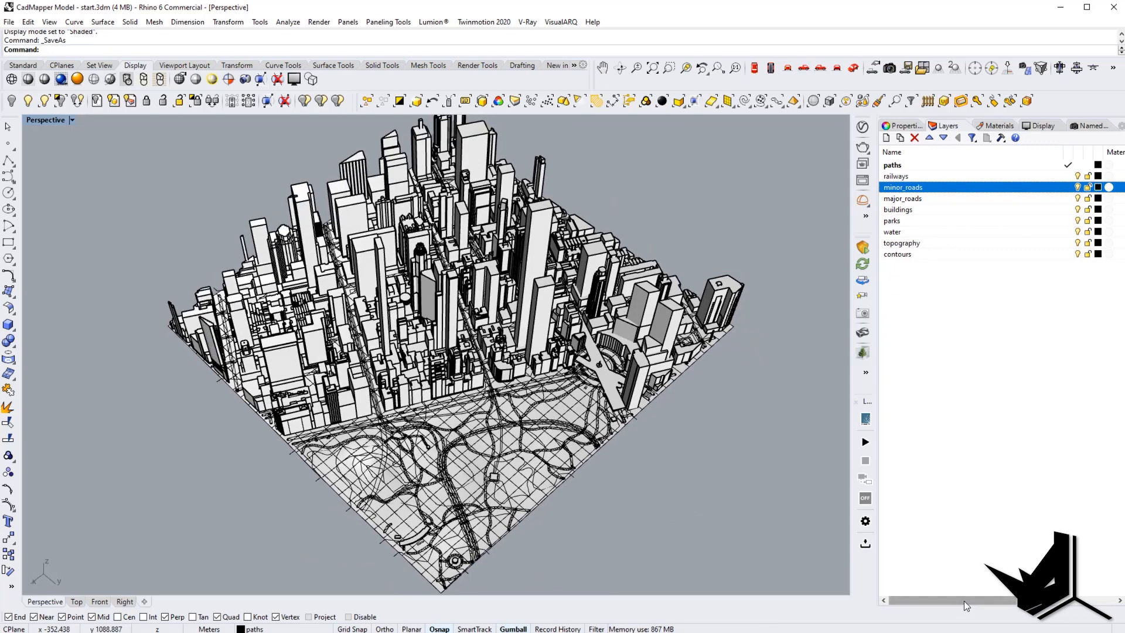
pyautogui.moveTo(1058, 155); pyautogui.dragTo(980, 155)
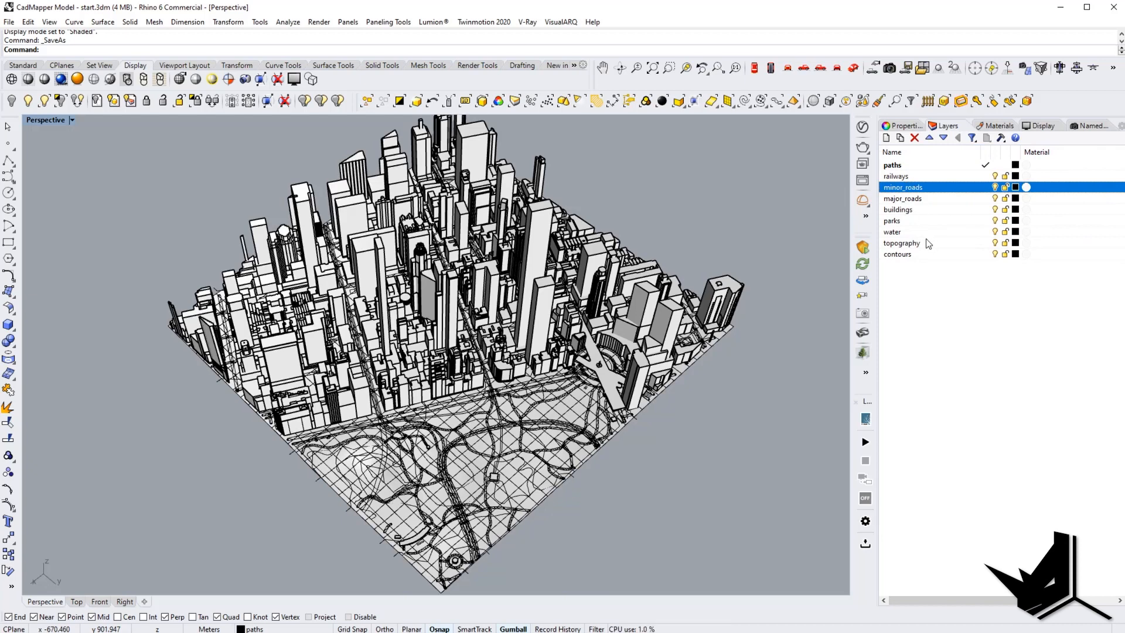
pyautogui.click(904, 245)
pyautogui.click(1016, 243)
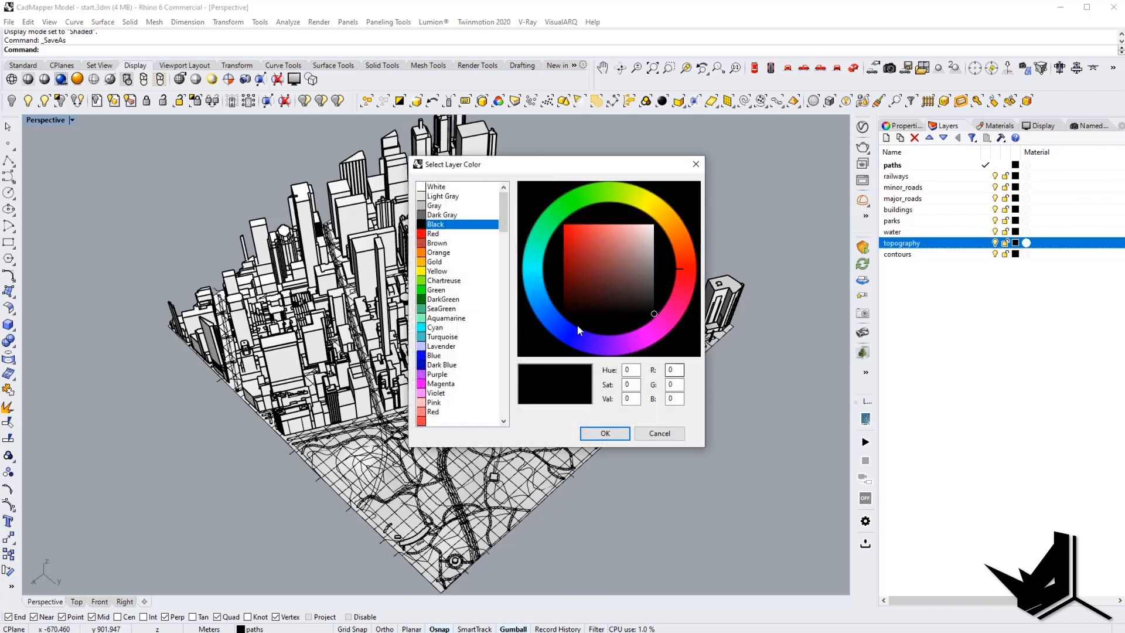
pyautogui.click(650, 296)
pyautogui.click(658, 292)
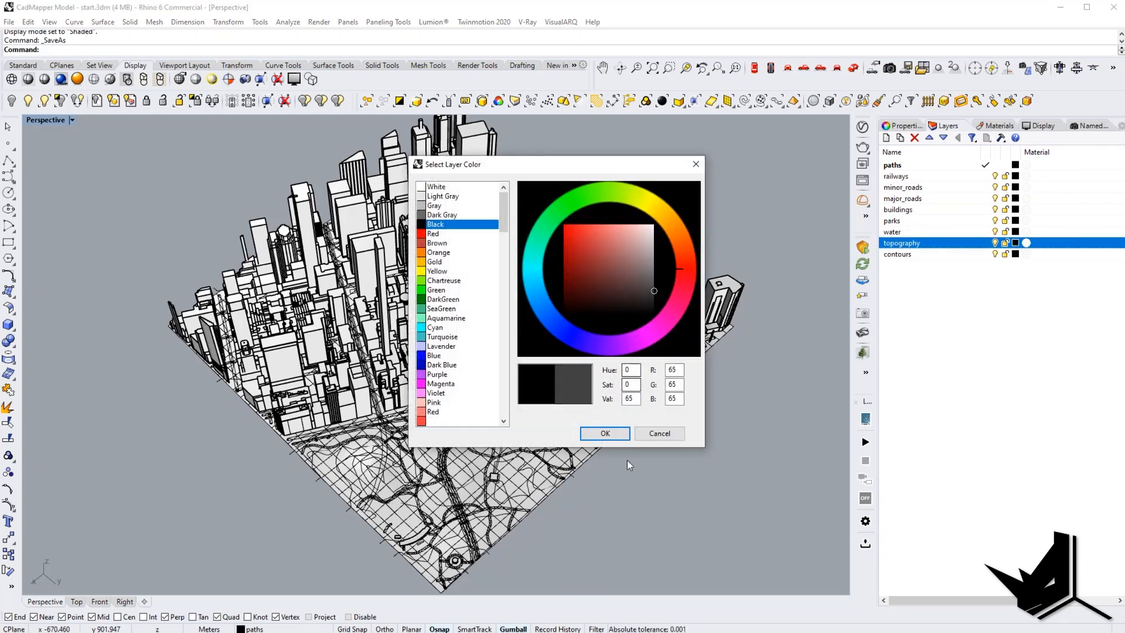
pyautogui.click(606, 433)
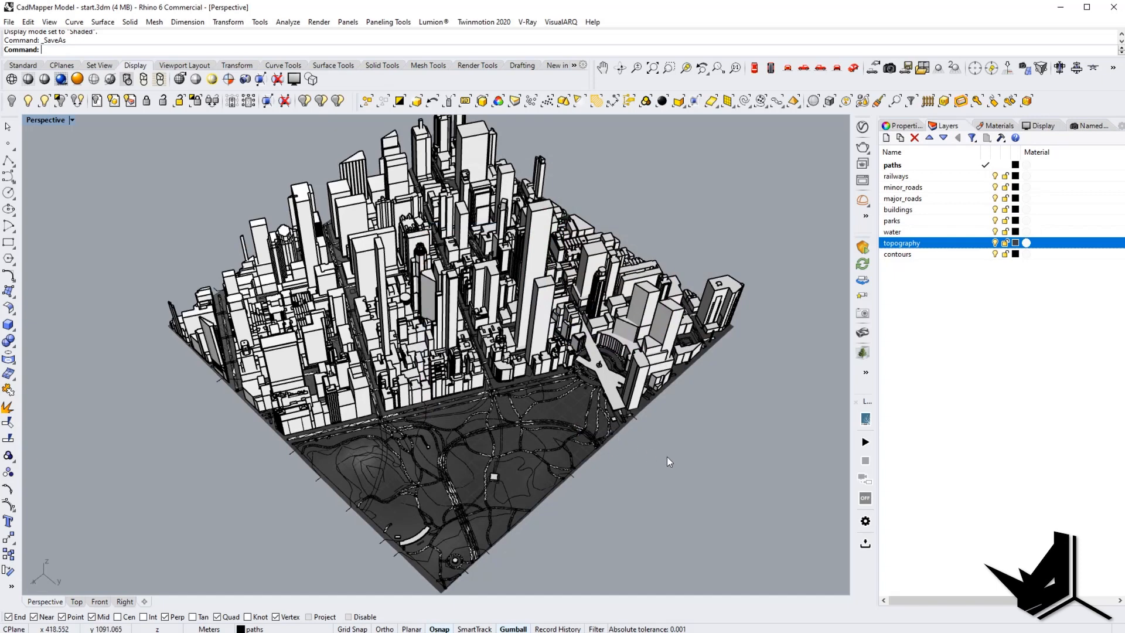
# - Set the topography layer's colour to a dark brown
pyautogui.click(1015, 243)
pyautogui.moveTo(607, 277)
pyautogui.mouseDown()
pyautogui.moveTo(604, 298)
pyautogui.moveTo(621, 300)
pyautogui.mouseUp()
pyautogui.click(669, 226)
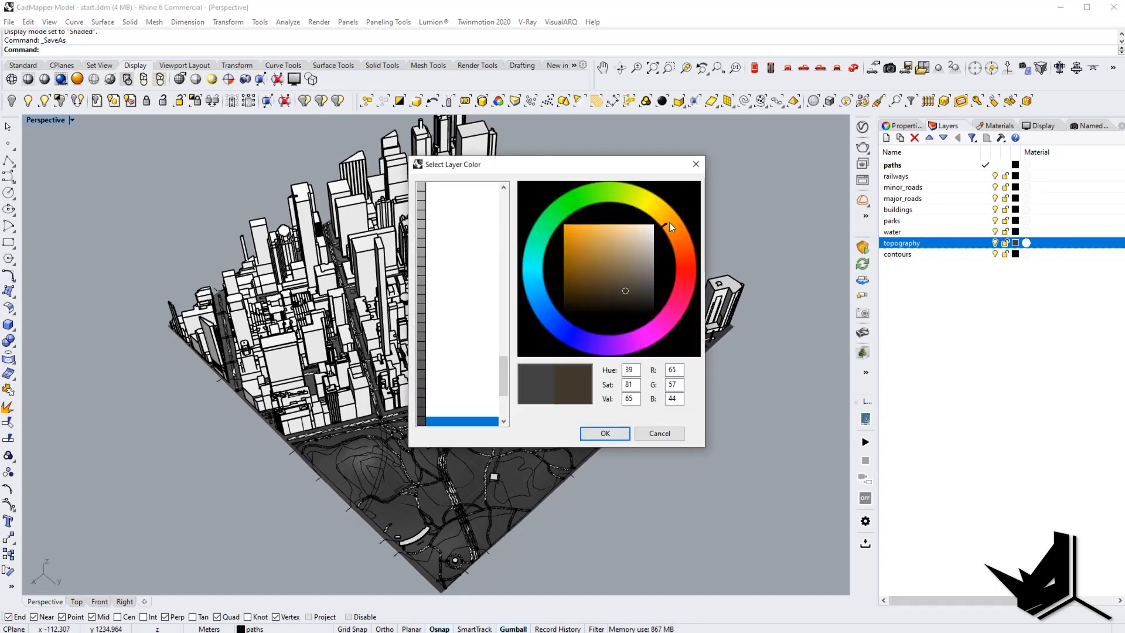
pyautogui.click(607, 294)
pyautogui.click(605, 433)
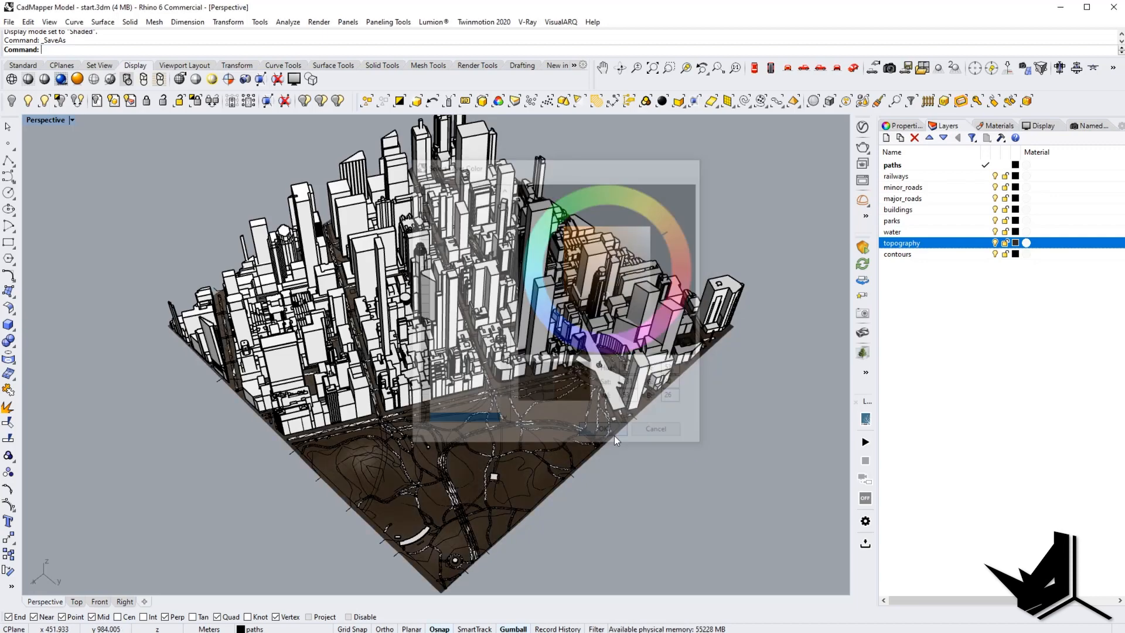
pyautogui.moveTo(655, 463); pyautogui.dragTo(597, 436, button='right')
pyautogui.scroll(6, 440, 437)
pyautogui.moveTo(439, 438); pyautogui.dragTo(483, 432, button='right')
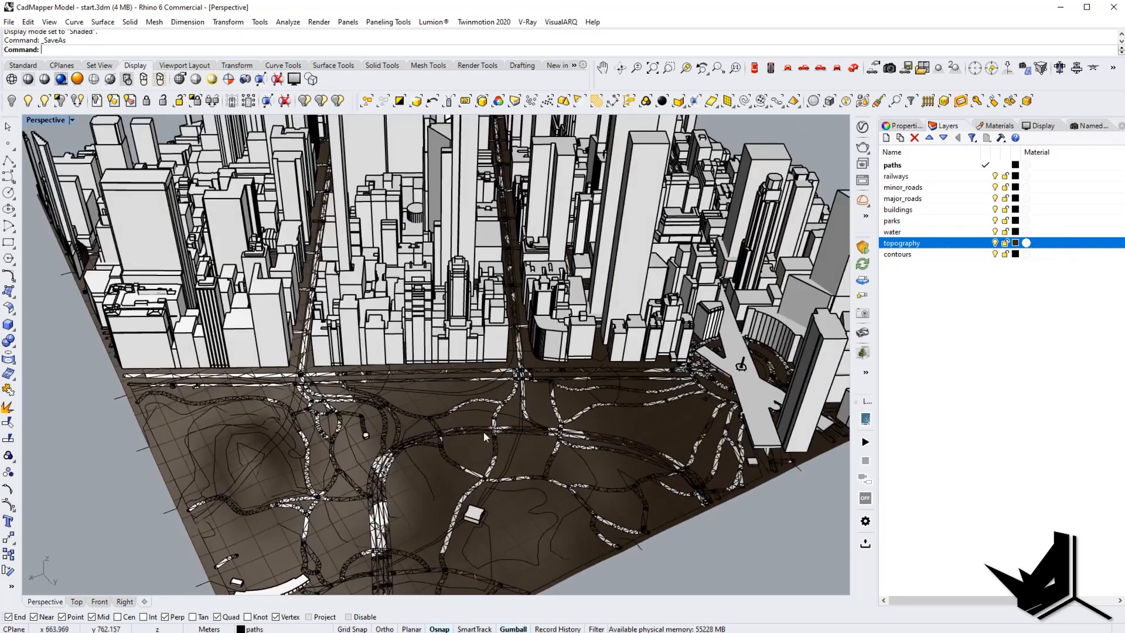
# - Set the parks layer's colour to green
pyautogui.click(1016, 220)
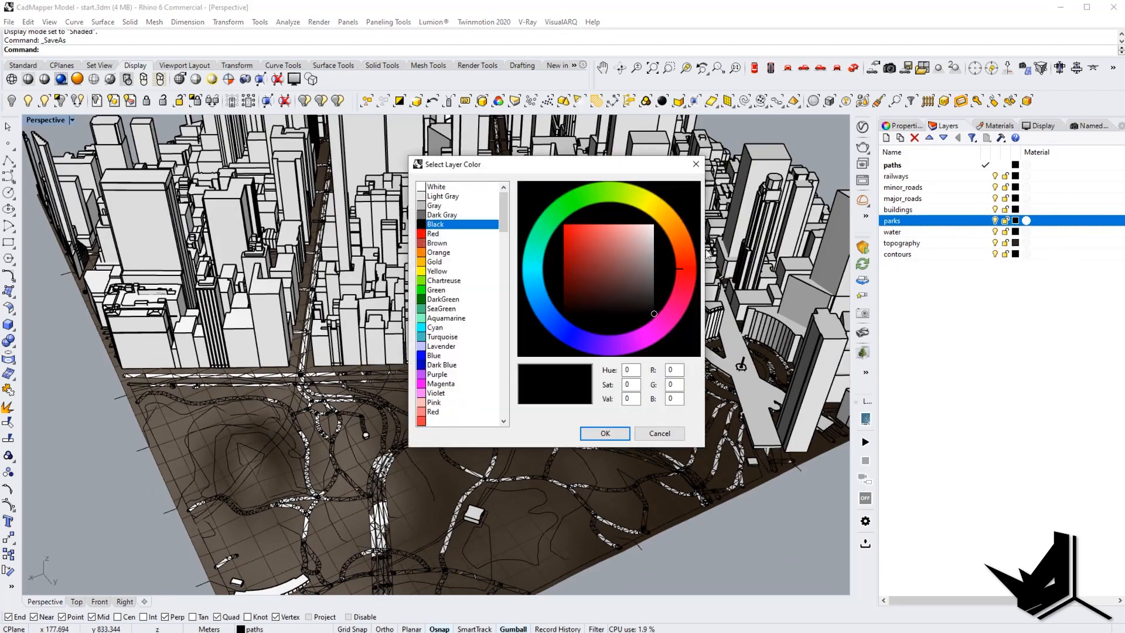
pyautogui.click(566, 223)
pyautogui.click(610, 432)
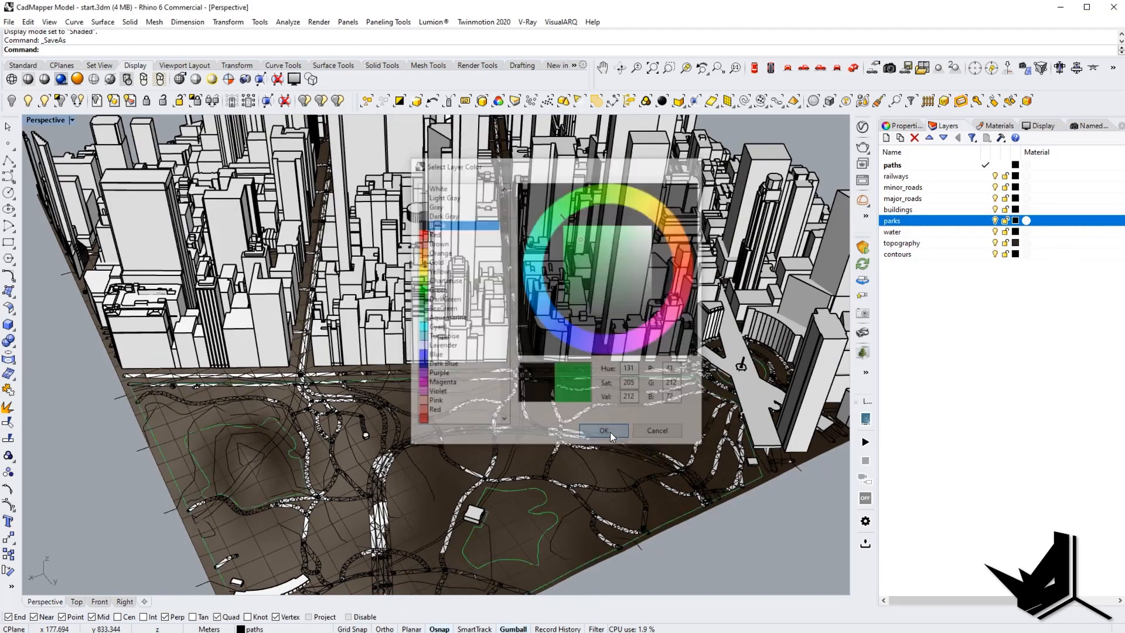
pyautogui.moveTo(610, 431); pyautogui.dragTo(547, 425, button='right')
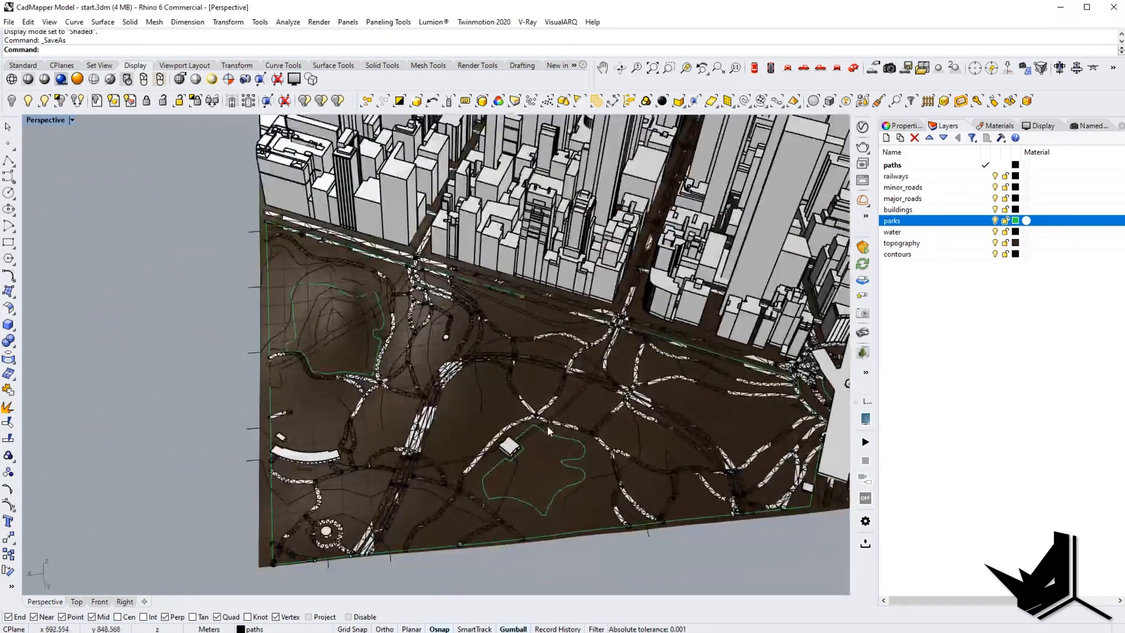
pyautogui.scroll(-3, 556, 399)
pyautogui.scroll(8, 435, 352)
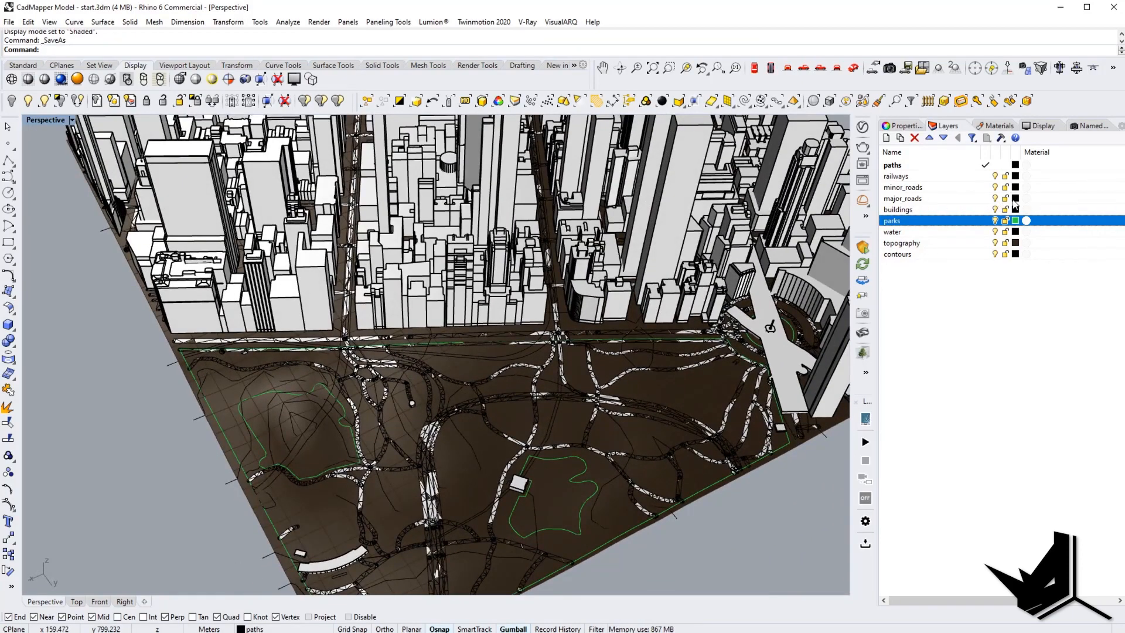
# - Set the major_roads layer's colour to a dark teal, RGB 29, 128, 131
pyautogui.click(1015, 198)
pyautogui.click(539, 269)
pyautogui.click(584, 268)
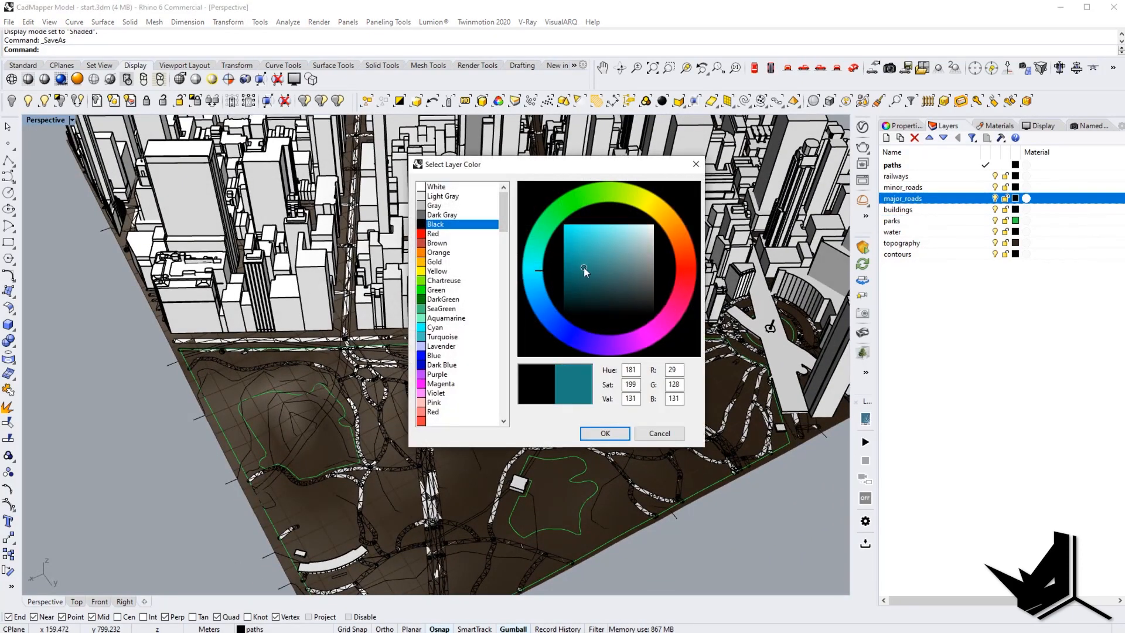
pyautogui.click(606, 433)
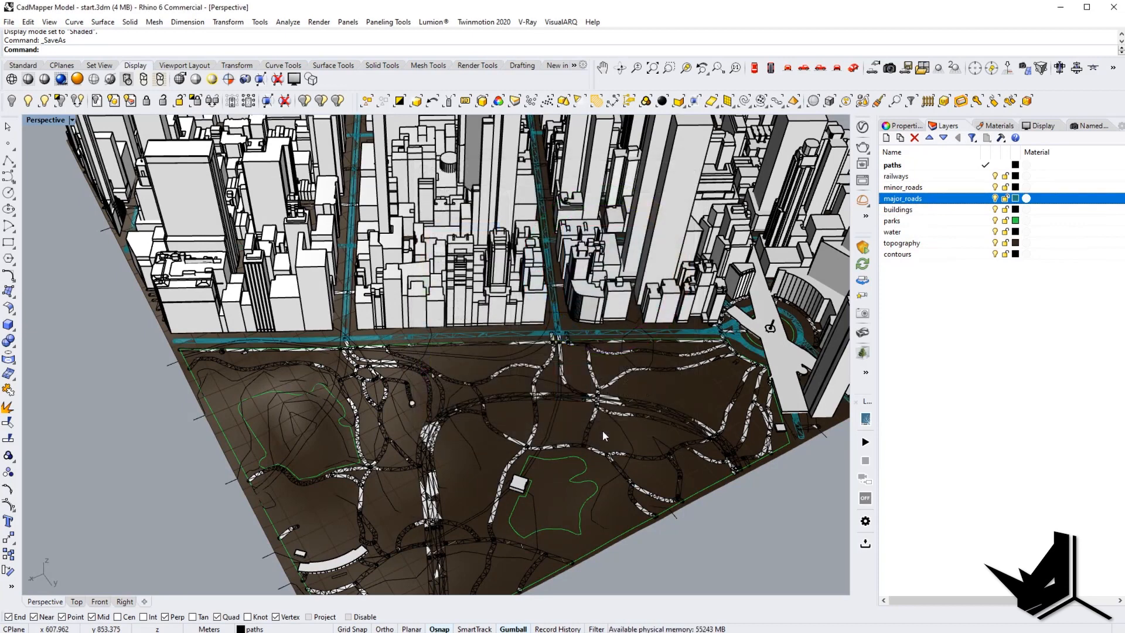
# - Set the minor_roads layer's colour to a blue slightly brighter than the major roads
pyautogui.click(1015, 187)
pyautogui.click(537, 273)
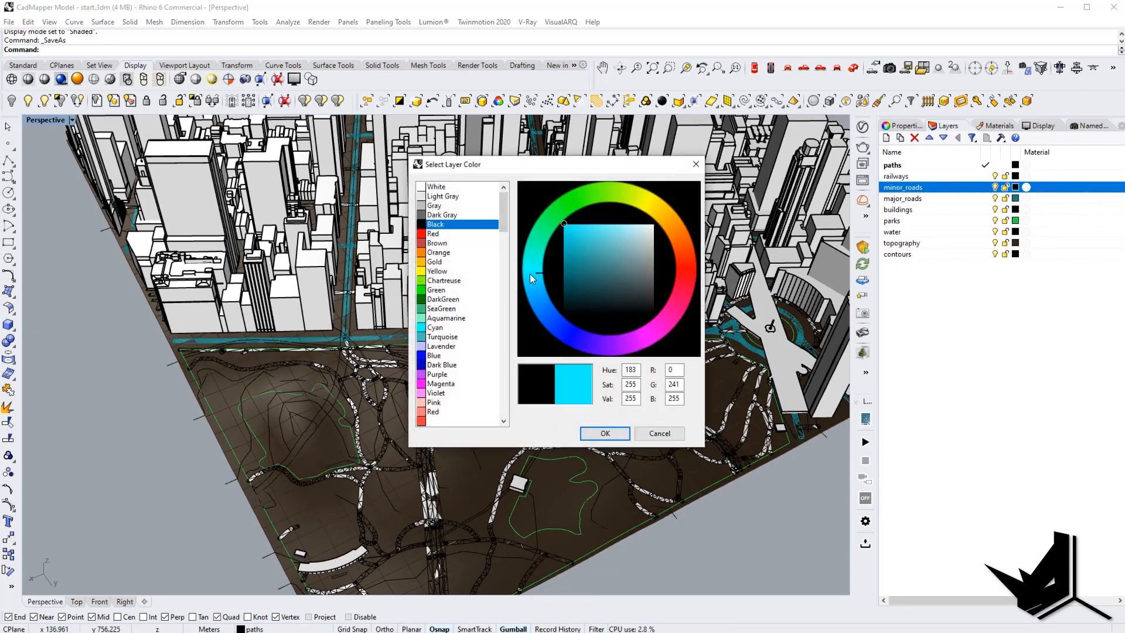
pyautogui.click(584, 253)
pyautogui.click(605, 434)
pyautogui.scroll(-3, 614, 429)
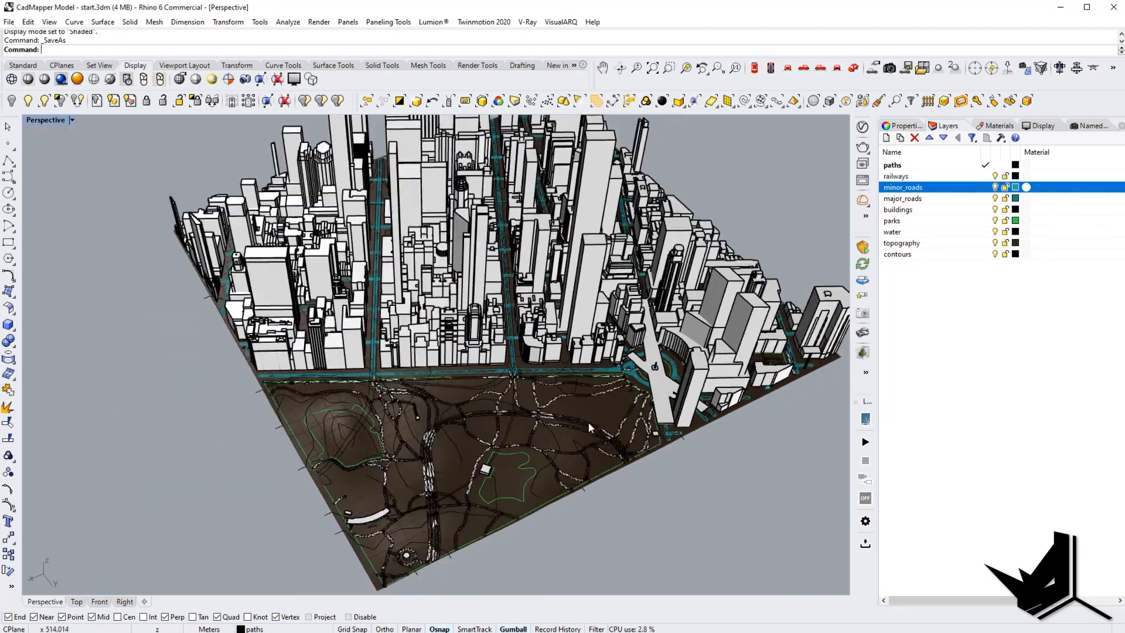
pyautogui.moveTo(589, 422); pyautogui.dragTo(562, 433, button='right')
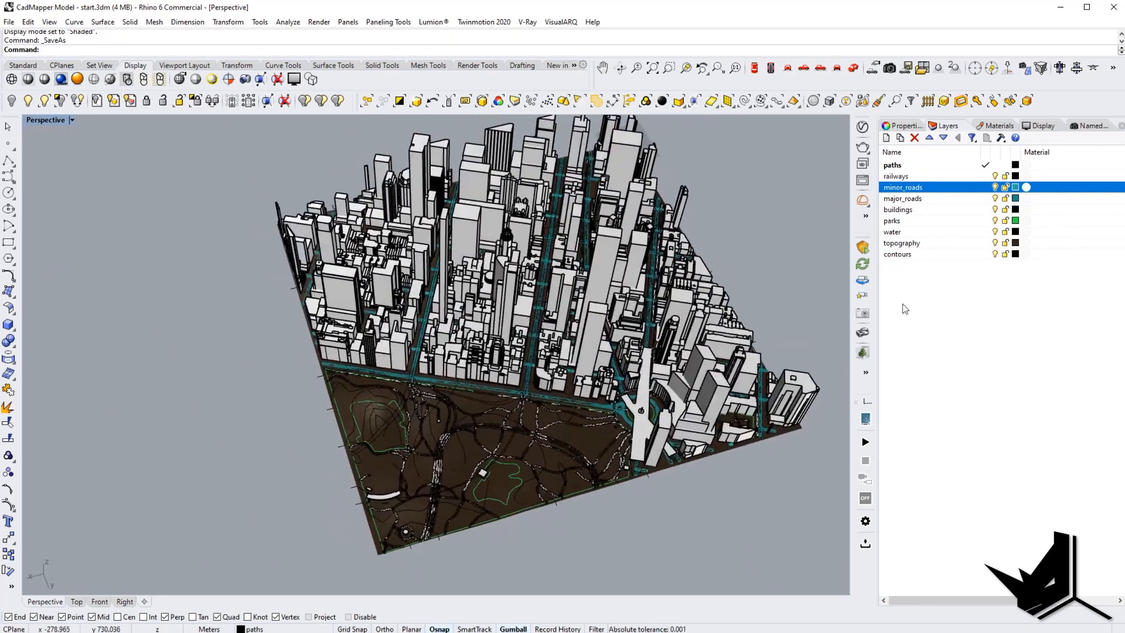
# - Set the paths layer's colour to a muted teal green
pyautogui.click(905, 166)
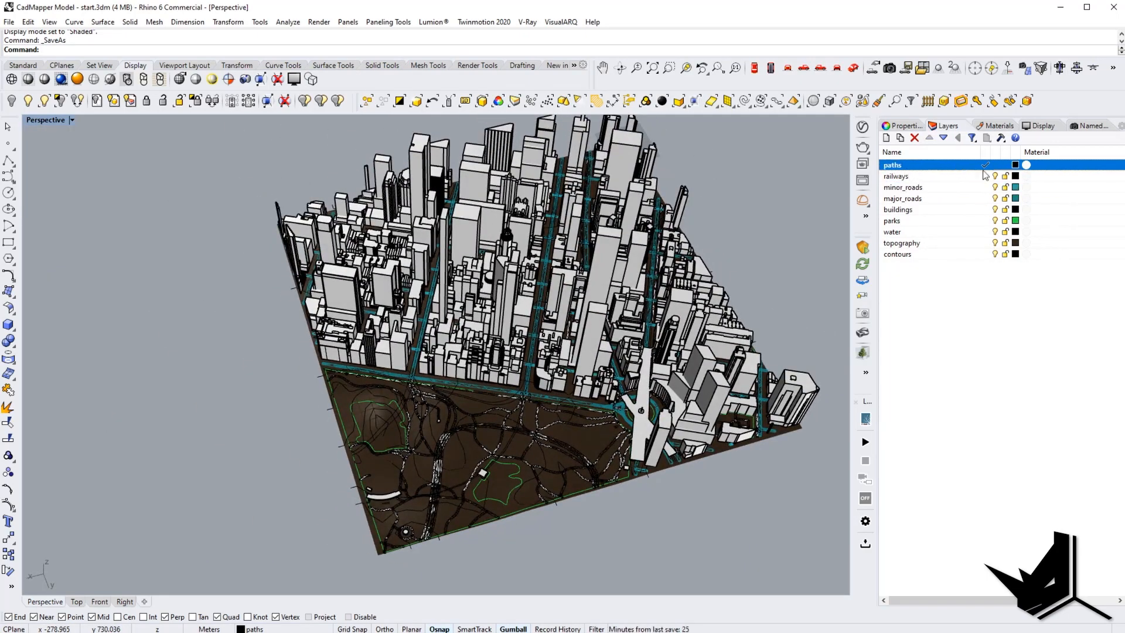
pyautogui.click(1015, 166)
pyautogui.click(545, 241)
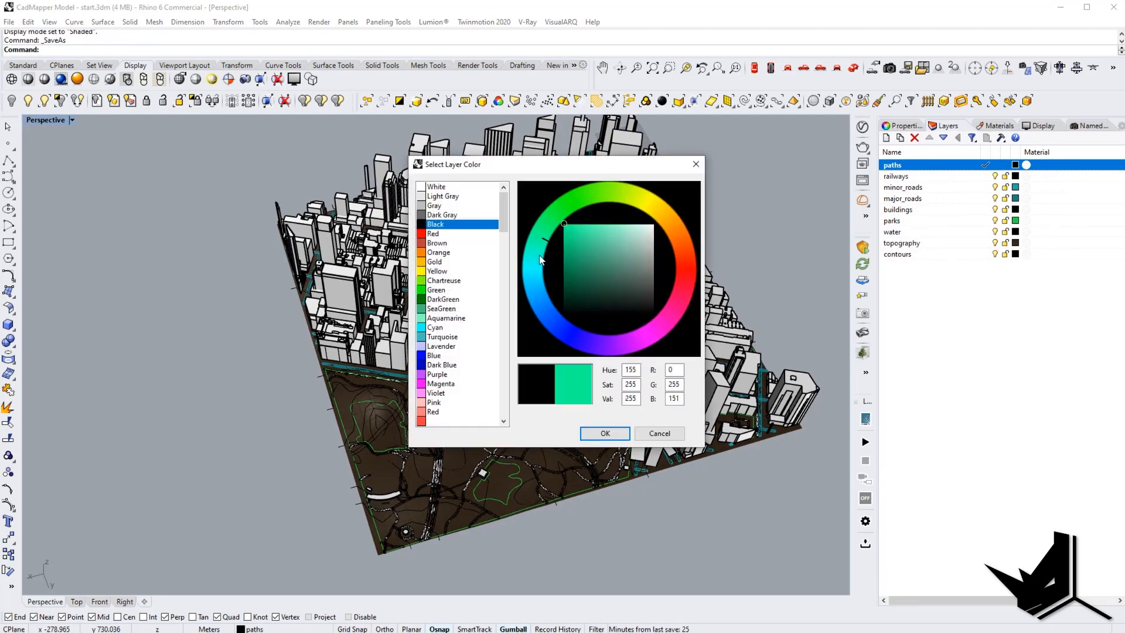
pyautogui.click(594, 281)
pyautogui.click(596, 434)
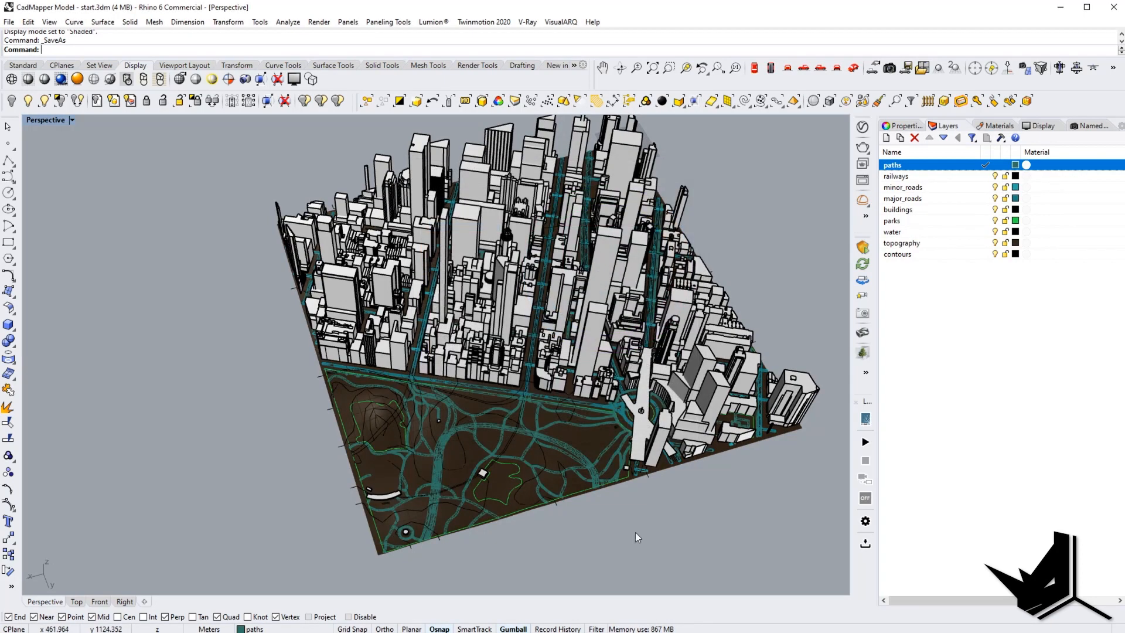
pyautogui.moveTo(637, 533); pyautogui.dragTo(792, 300, button='right')
# - Set the railways layer's colour to a muted red
pyautogui.click(1015, 177)
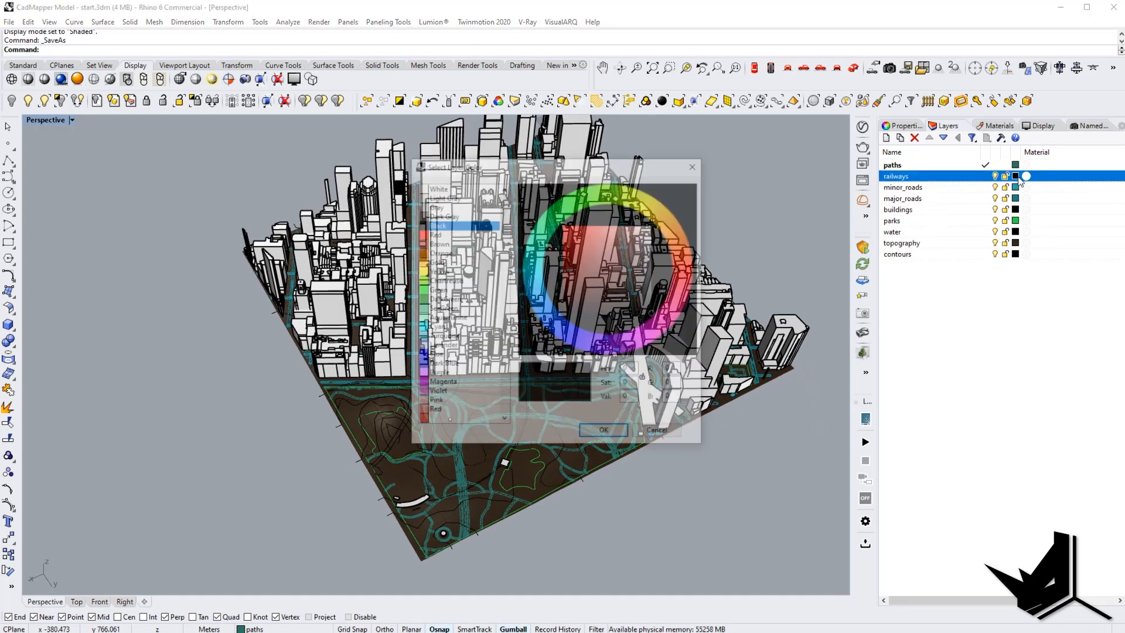
pyautogui.click(586, 260)
pyautogui.click(605, 434)
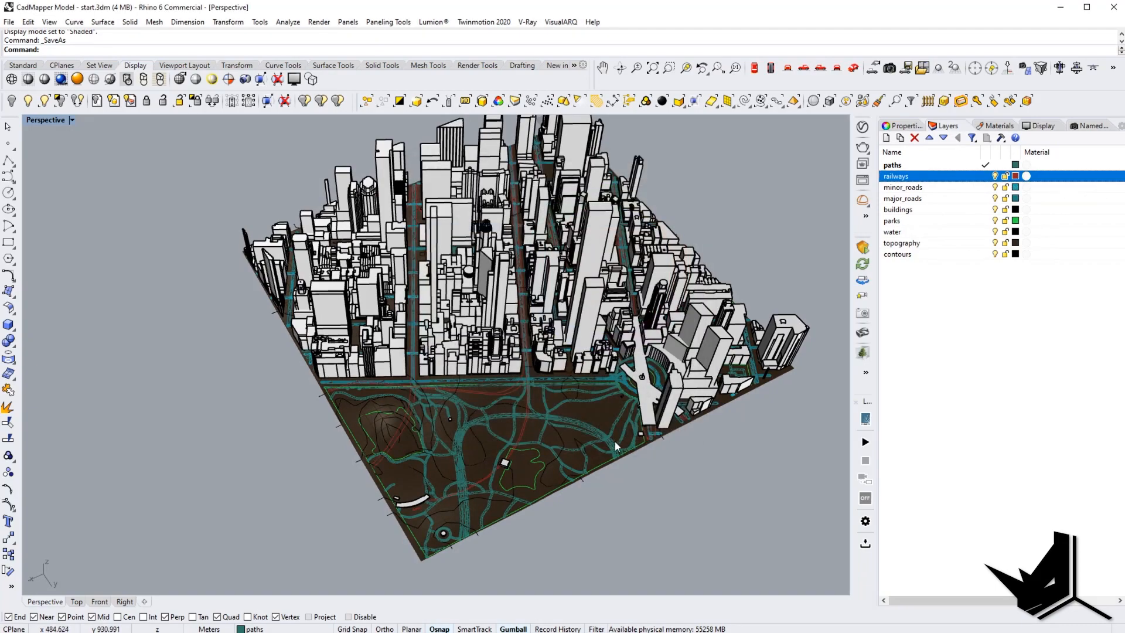
pyautogui.moveTo(614, 441); pyautogui.dragTo(481, 374, button='right')
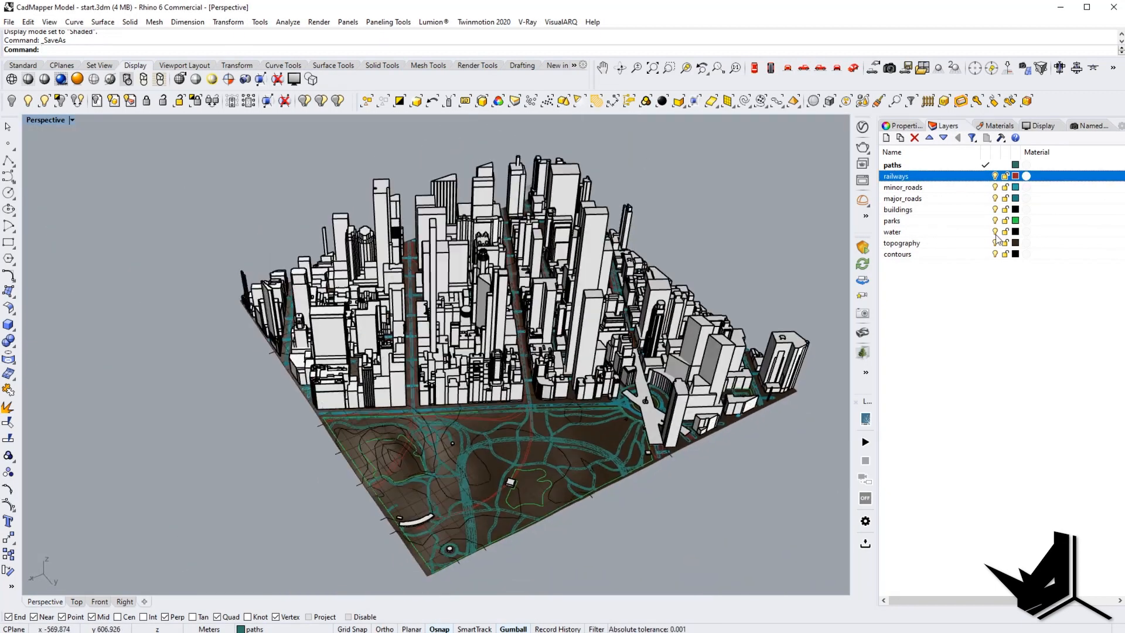
# - Set the water layer's colour to light blue
pyautogui.click(1016, 231)
pyautogui.click(545, 304)
pyautogui.moveTo(606, 264)
pyautogui.mouseDown()
pyautogui.moveTo(595, 255)
pyautogui.moveTo(627, 223)
pyautogui.mouseUp()
pyautogui.click(610, 434)
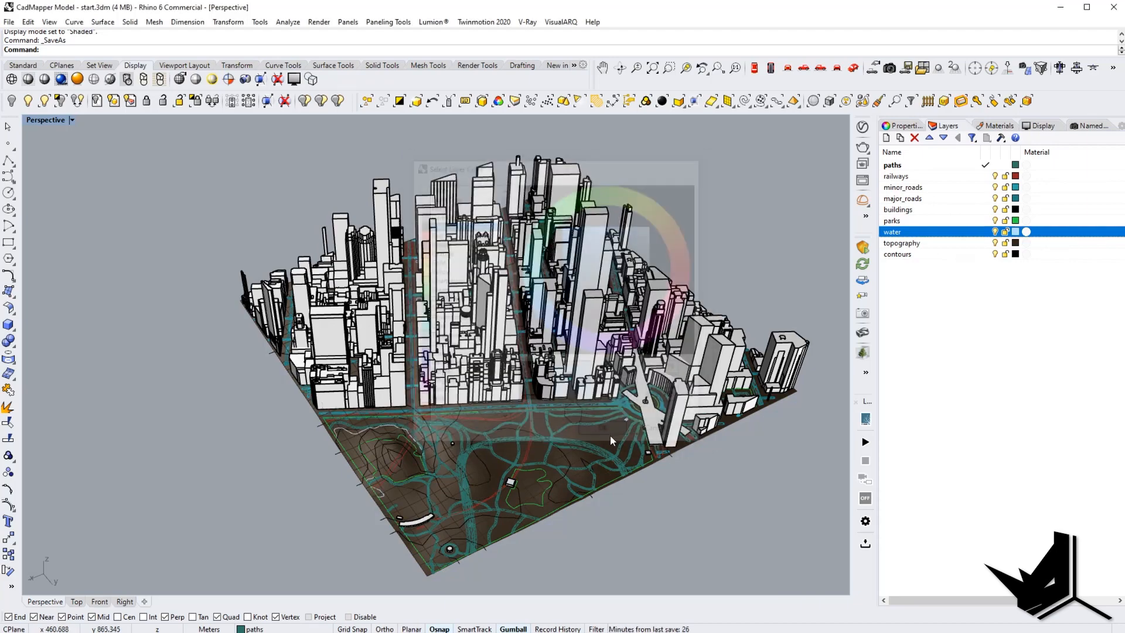
# - Inspect the water outline in the park by selecting one of its overlapping curves, and clear the selection
pyautogui.scroll(3, 416, 441)
pyautogui.scroll(4, 329, 387)
pyautogui.click(329, 387)
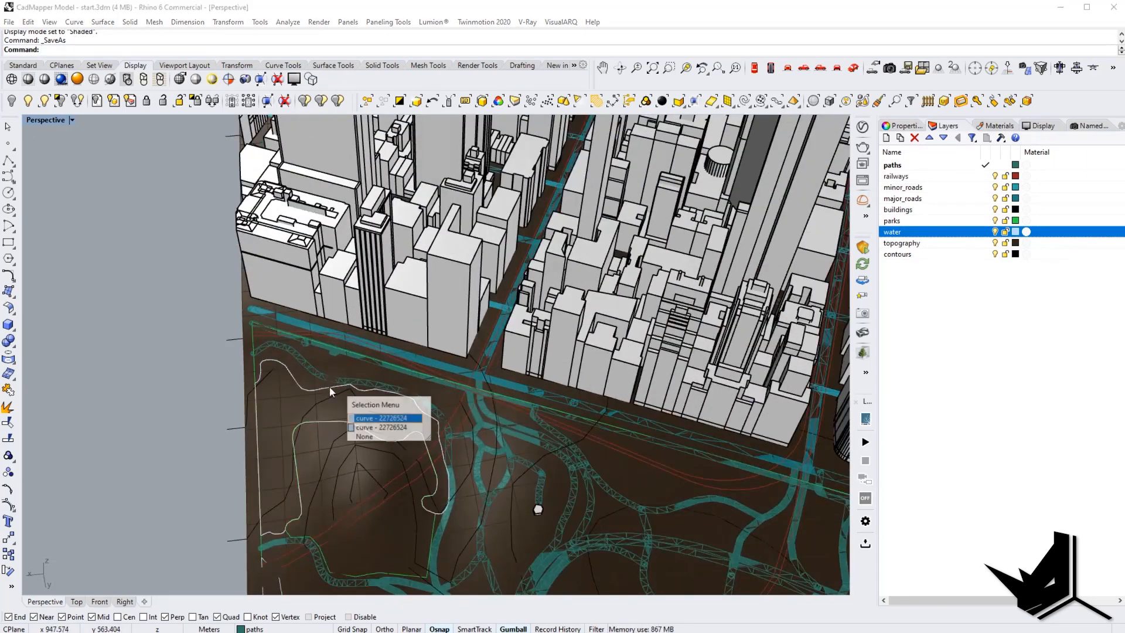
pyautogui.click(380, 417)
pyautogui.scroll(-6, 410, 410)
pyautogui.moveTo(451, 406); pyautogui.dragTo(478, 393, button='right')
pyautogui.press('Escape')
# - Select all the extrusions that make up one tall tower near the park, including its lower side volumes and base
pyautogui.scroll(4, 505, 375)
pyautogui.moveTo(454, 355); pyautogui.dragTo(428, 311, button='right')
pyautogui.scroll(5, 421, 302)
pyautogui.scroll(2, 422, 302)
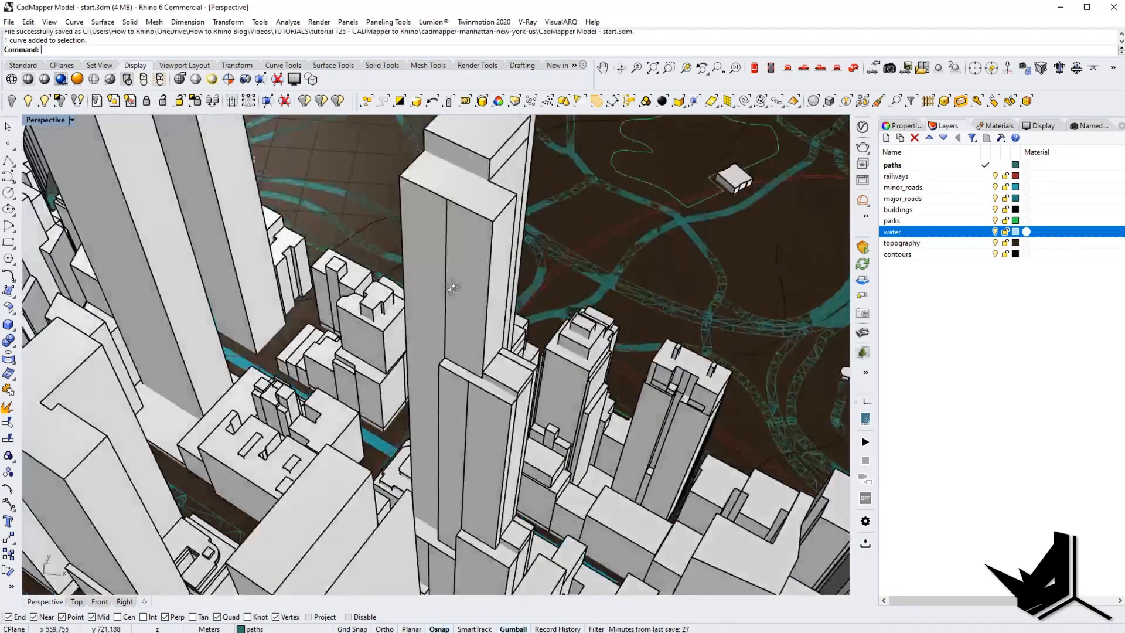
pyautogui.click(473, 256)
pyautogui.moveTo(472, 257); pyautogui.dragTo(473, 340, button='right')
pyautogui.moveTo(470, 352); pyautogui.dragTo(399, 298)
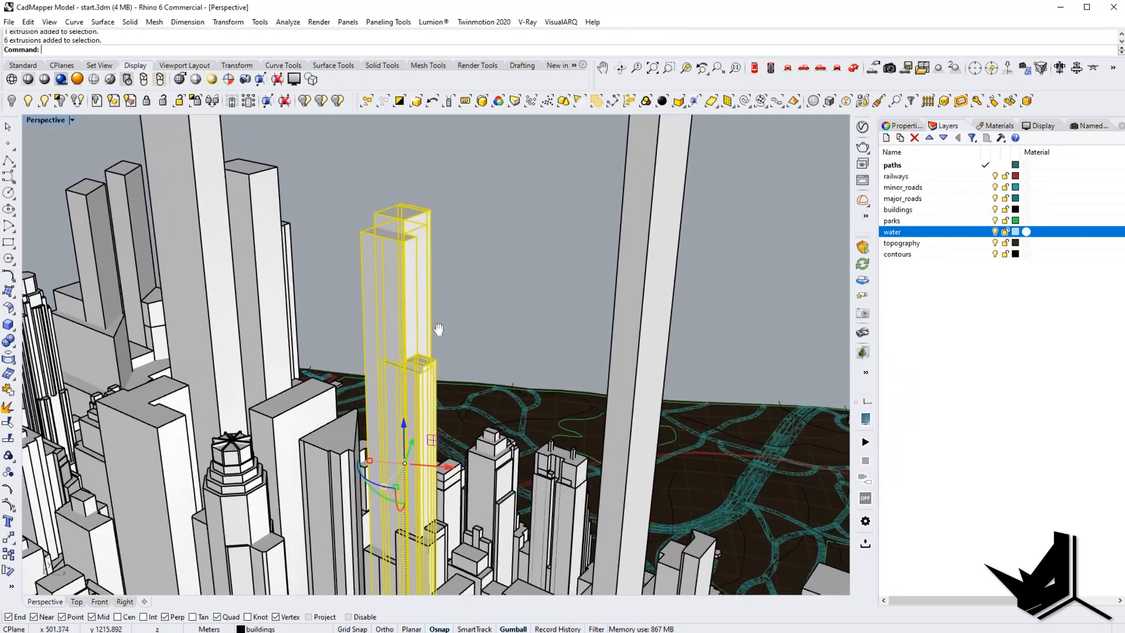
pyautogui.moveTo(399, 298); pyautogui.dragTo(460, 345, button='right')
pyautogui.keyDown('shift'); pyautogui.click(460, 344); pyautogui.keyUp('shift')
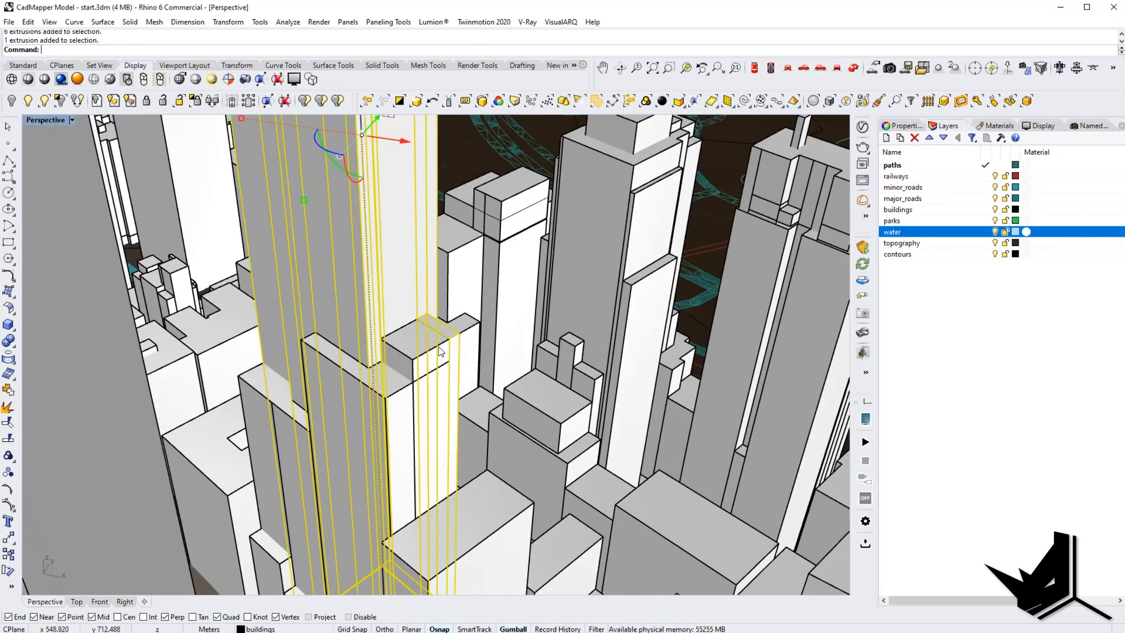
pyautogui.keyDown('shift'); pyautogui.click(442, 352); pyautogui.keyUp('shift')
pyautogui.keyDown('shift'); pyautogui.click(391, 391); pyautogui.keyUp('shift')
pyautogui.moveTo(385, 391); pyautogui.dragTo(495, 408, button='right')
pyautogui.scroll(-3, 515, 433)
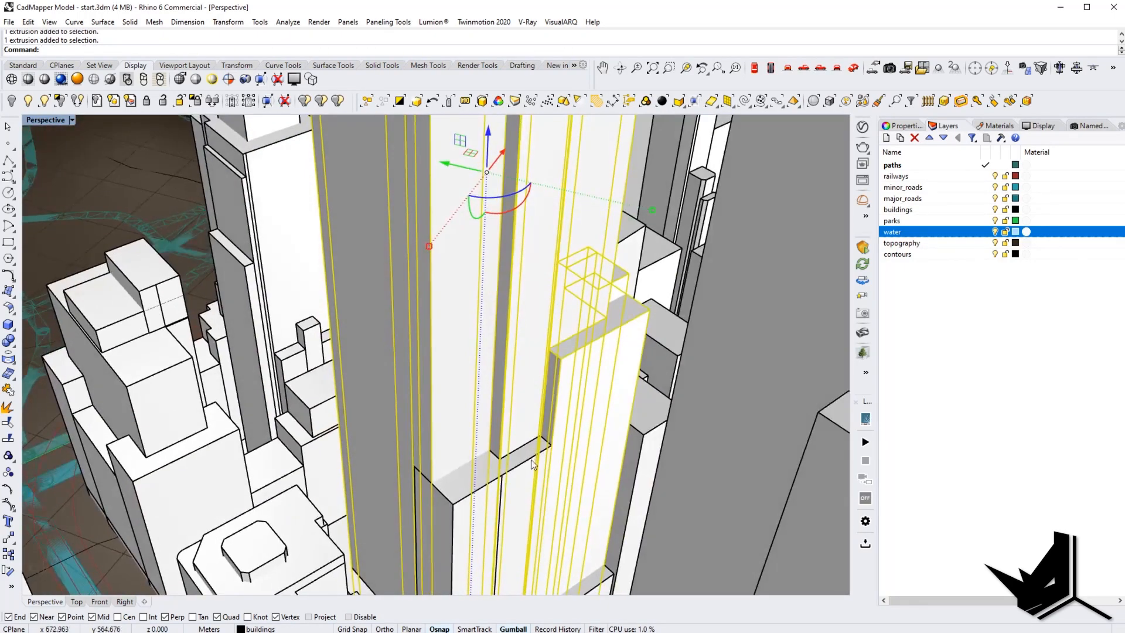
pyautogui.moveTo(497, 471); pyautogui.dragTo(501, 408, button='right')
pyautogui.keyDown('shift'); pyautogui.click(500, 446); pyautogui.keyUp('shift')
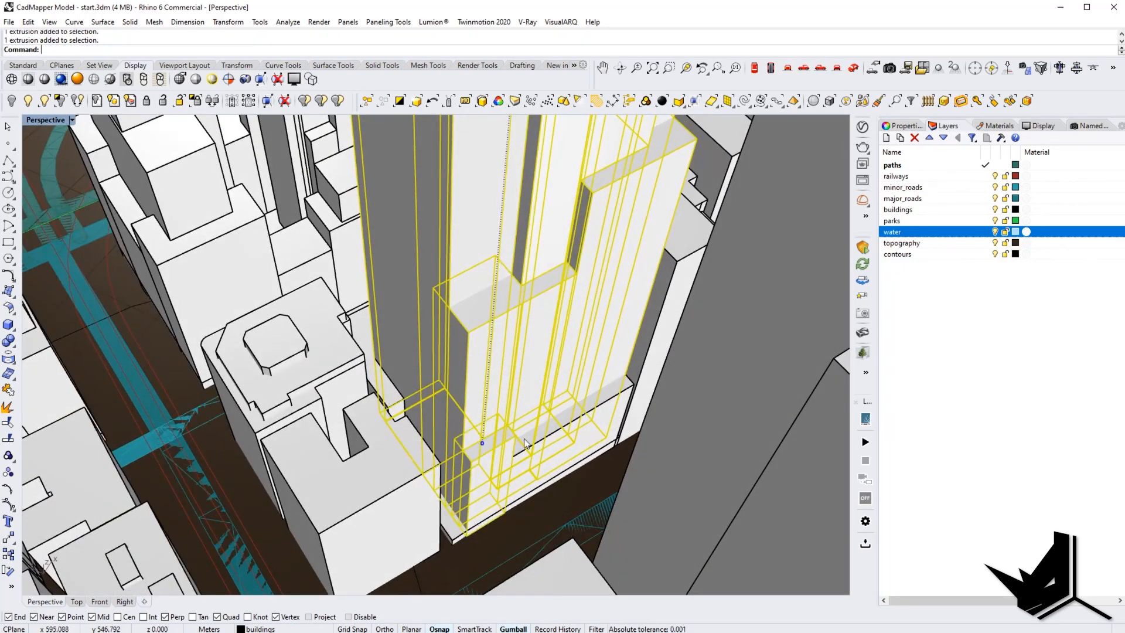
pyautogui.keyDown('shift'); pyautogui.click(551, 435); pyautogui.keyUp('shift')
# - Check the tower selection from several sides and group the selected extrusions
pyautogui.scroll(-3, 550, 435)
pyautogui.moveTo(551, 435); pyautogui.dragTo(422, 375, button='right')
pyautogui.scroll(-3, 311, 397)
pyautogui.scroll(3, 397, 350)
pyautogui.scroll(-3, 397, 350)
pyautogui.scroll(3, 499, 451)
pyautogui.scroll(-3, 499, 451)
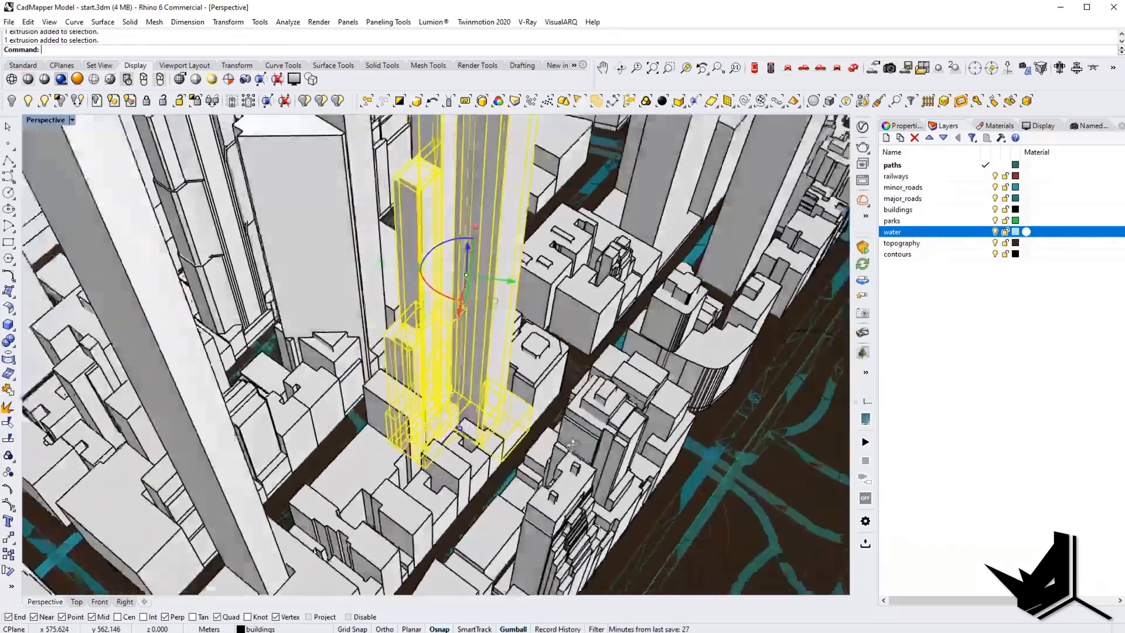
pyautogui.moveTo(499, 451); pyautogui.dragTo(466, 402, button='right')
pyautogui.scroll(3, 465, 402)
pyautogui.scroll(-5, 466, 401)
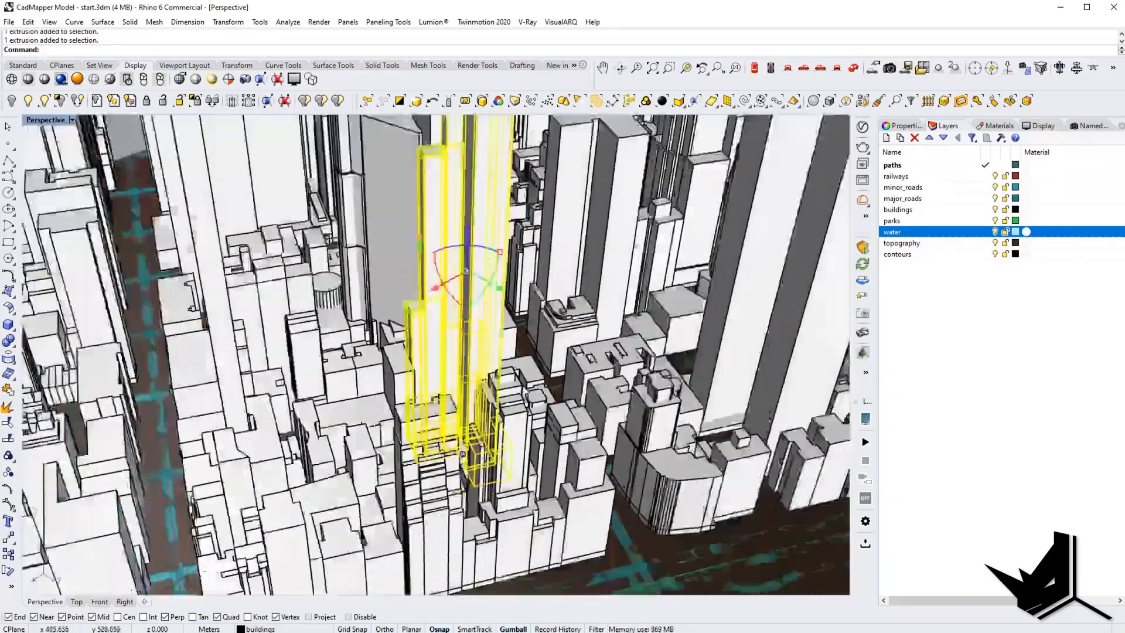
pyautogui.write('GR')
pyautogui.press('Return')
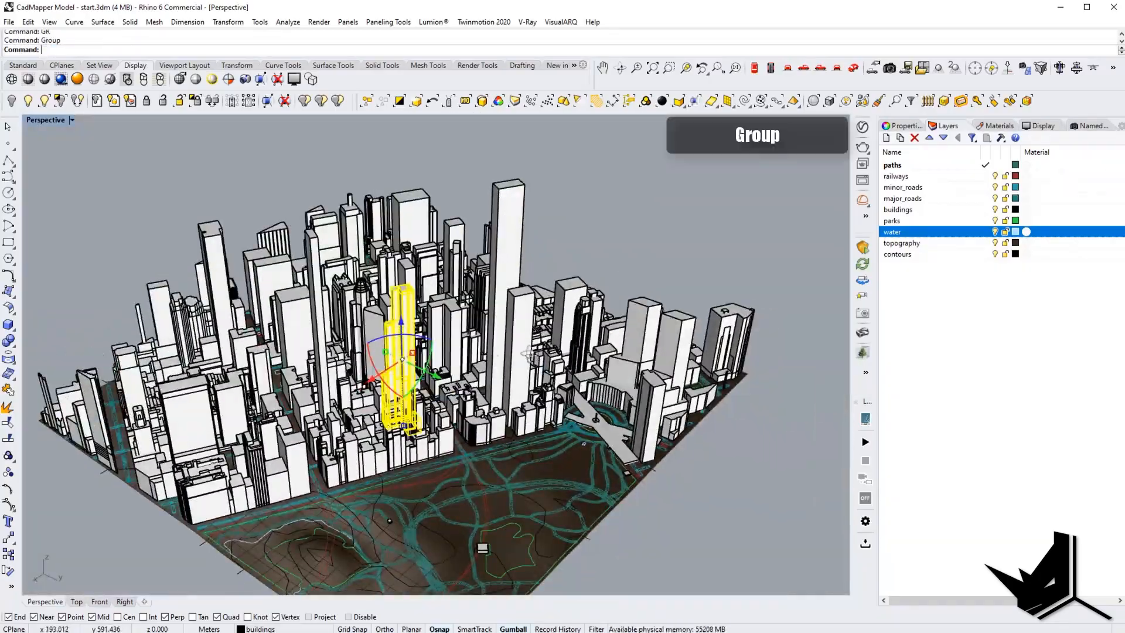
# - Create a new layer named Project and move the grouped tower onto it
pyautogui.moveTo(530, 355); pyautogui.dragTo(563, 352, button='right')
pyautogui.click(885, 138)
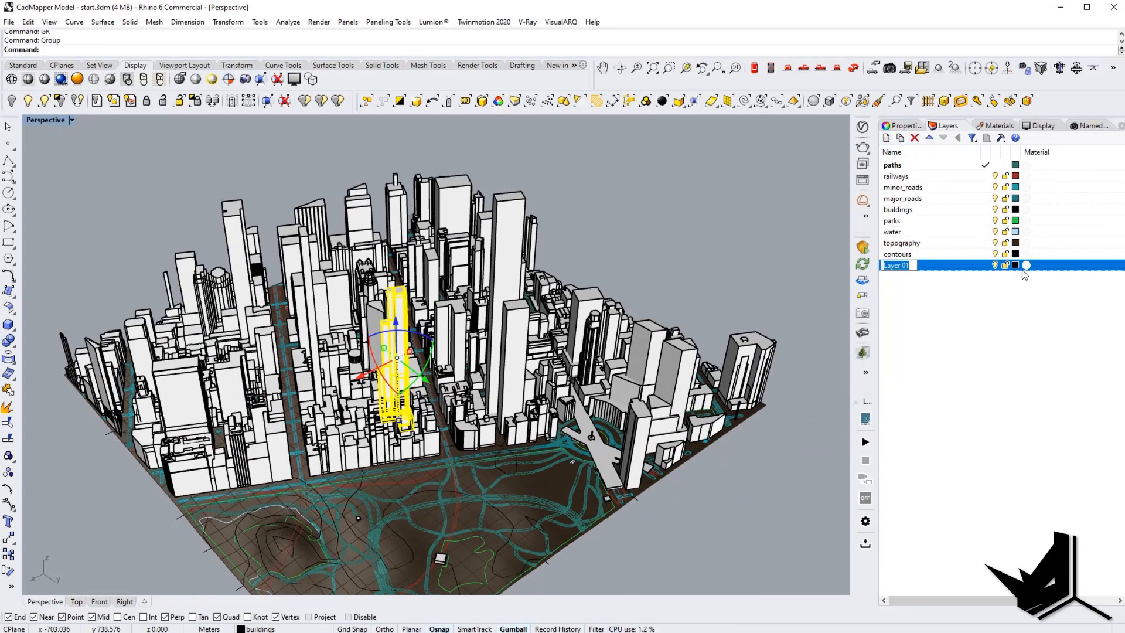
pyautogui.write('Project')
pyautogui.press('Return')
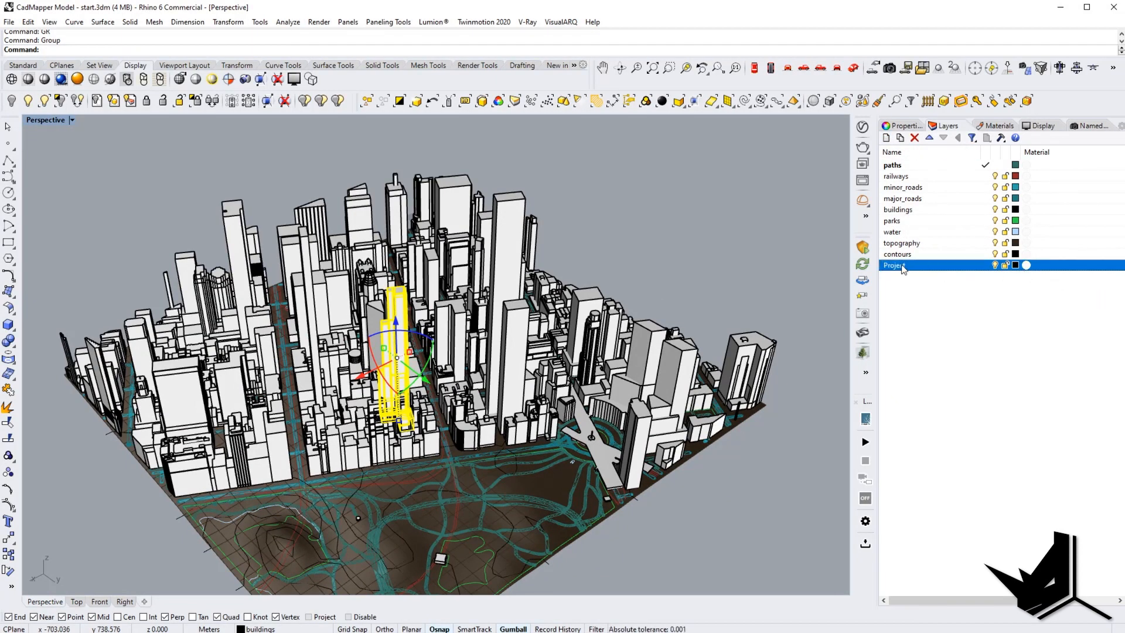
pyautogui.rightClick(903, 268)
pyautogui.click(937, 469)
# - Set the Project layer's colour to light green and deselect the tower to review it within the city model
pyautogui.click(1015, 265)
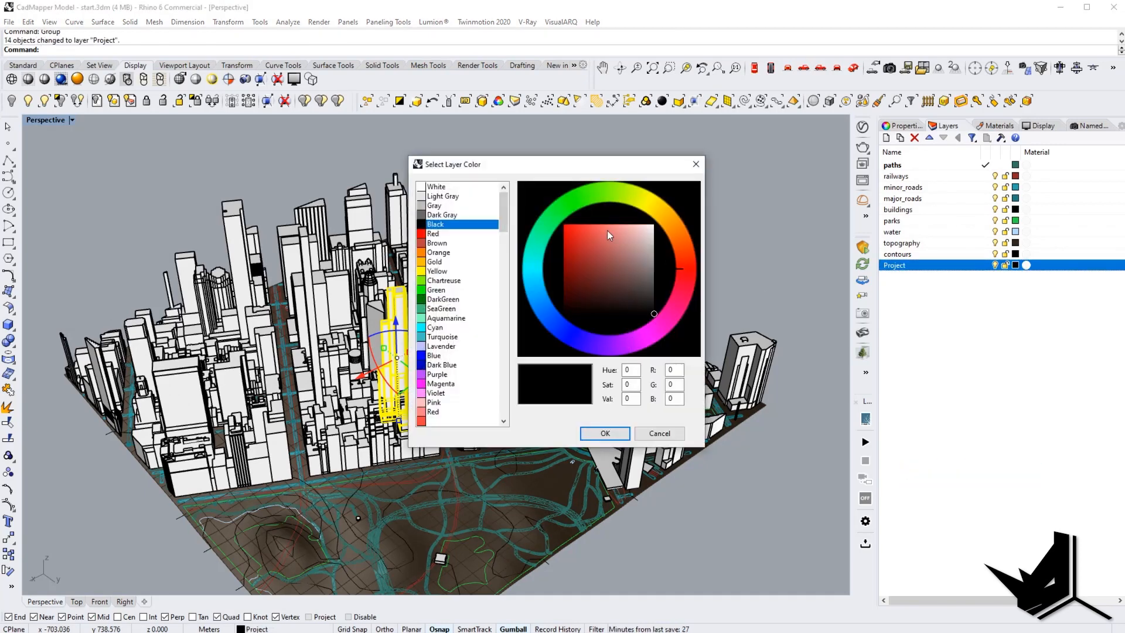
pyautogui.click(639, 252)
pyautogui.click(636, 197)
pyautogui.click(587, 199)
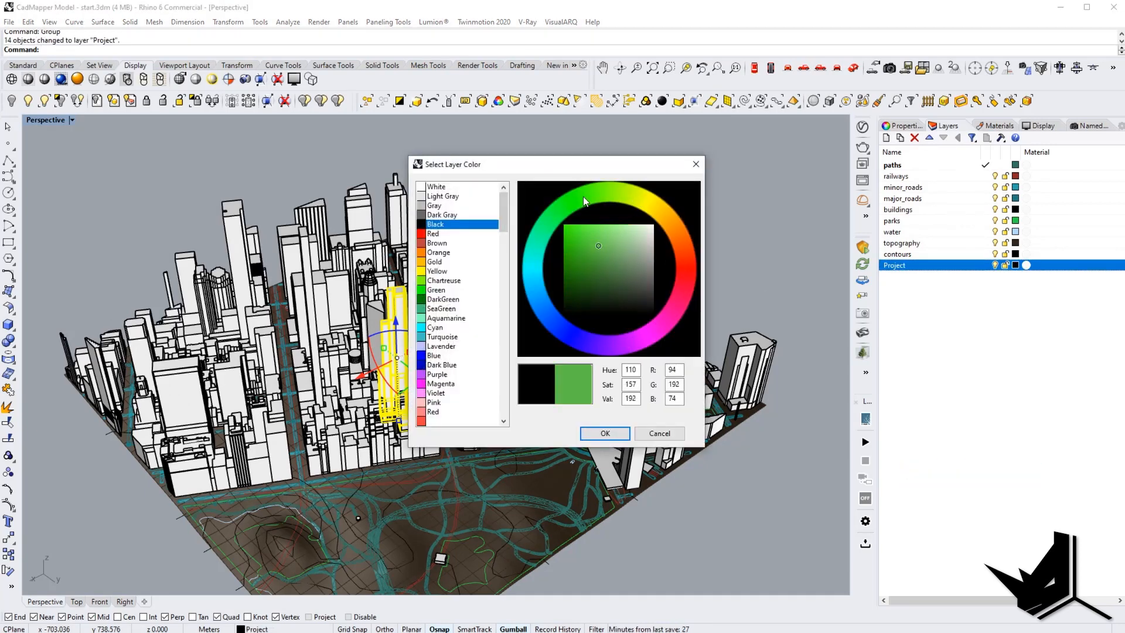
pyautogui.moveTo(615, 240); pyautogui.dragTo(624, 242)
pyautogui.click(605, 433)
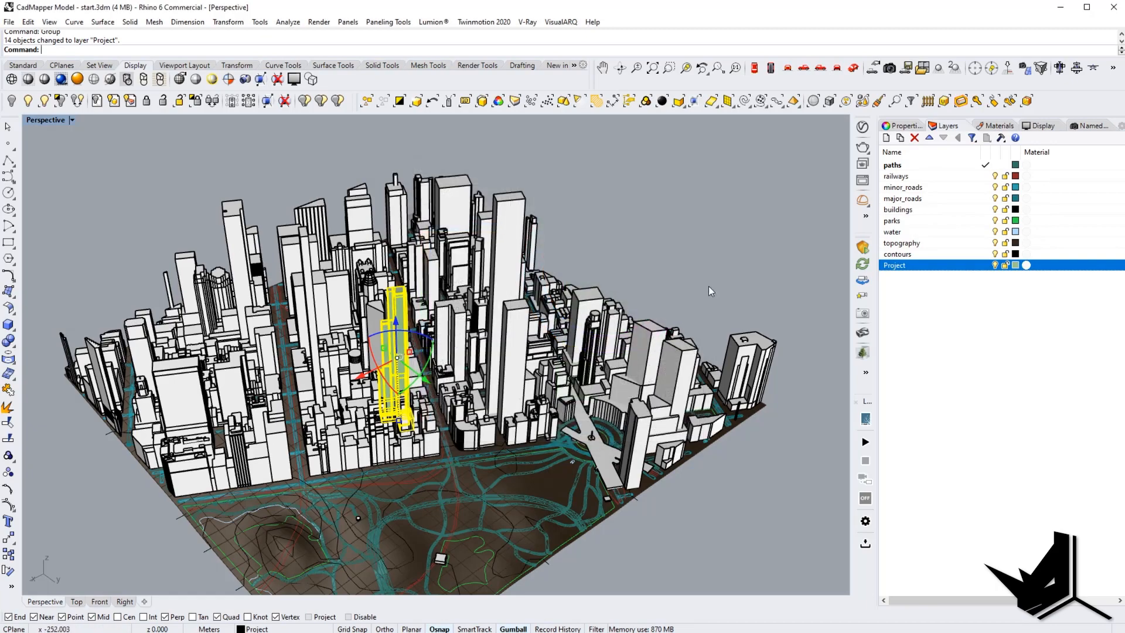
pyautogui.press('Escape')
pyautogui.moveTo(708, 286); pyautogui.dragTo(548, 341, button='right')
pyautogui.scroll(-5, 586, 331)
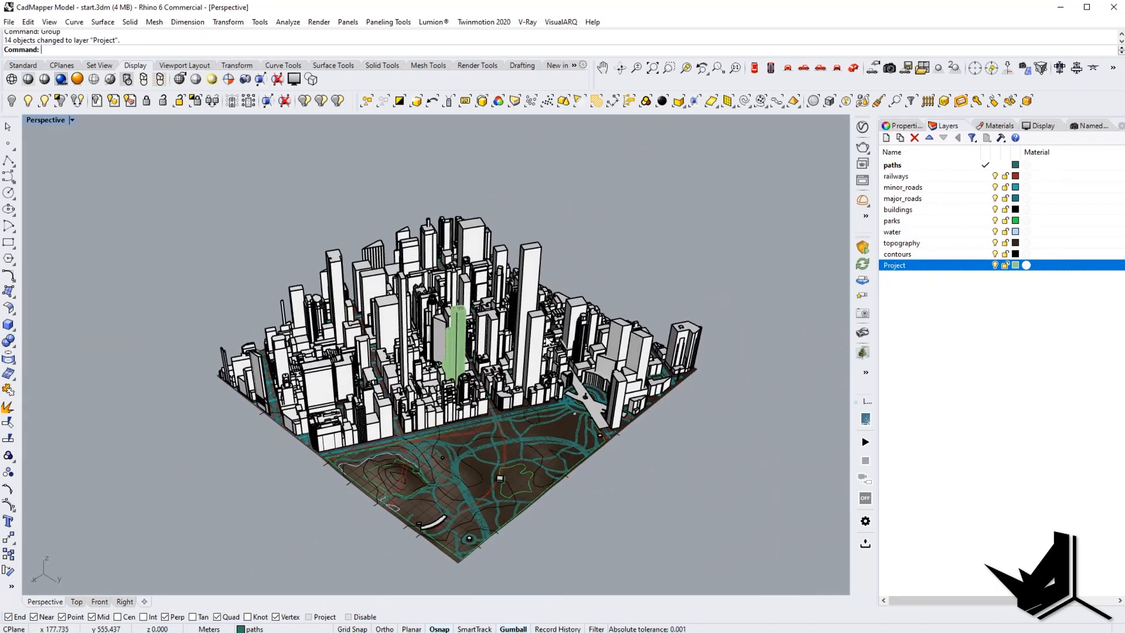
pyautogui.moveTo(550, 399); pyautogui.dragTo(450, 284, button='right')
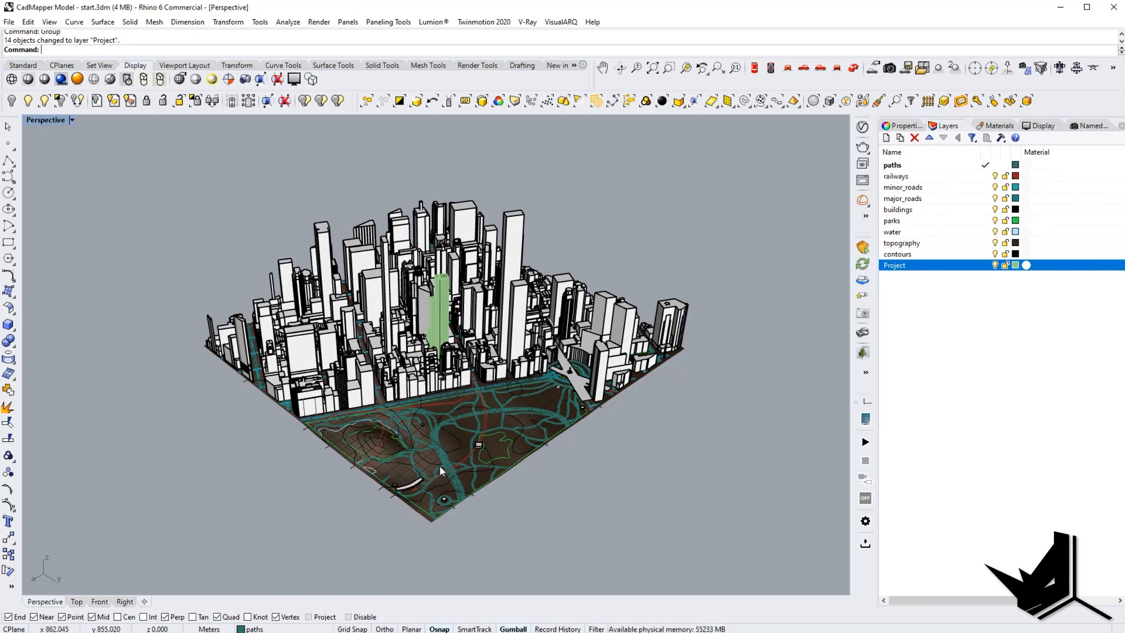
# - Switch the perspective viewport to the Arctic display mode and inspect the city model from several angles
pyautogui.scroll(5, 462, 457)
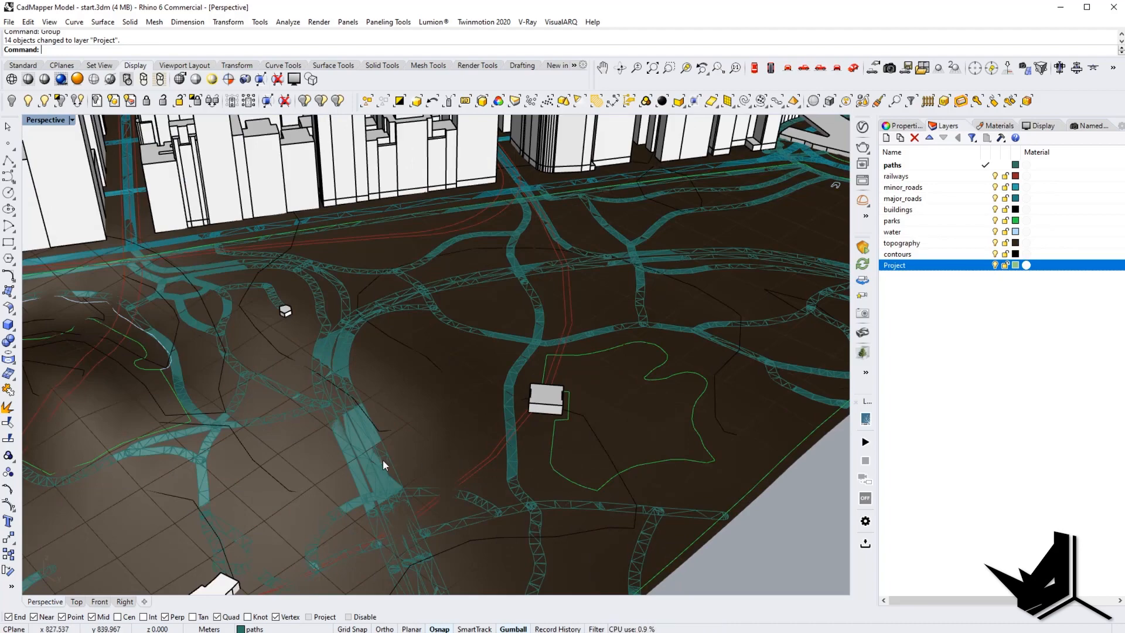
pyautogui.scroll(-5, 448, 455)
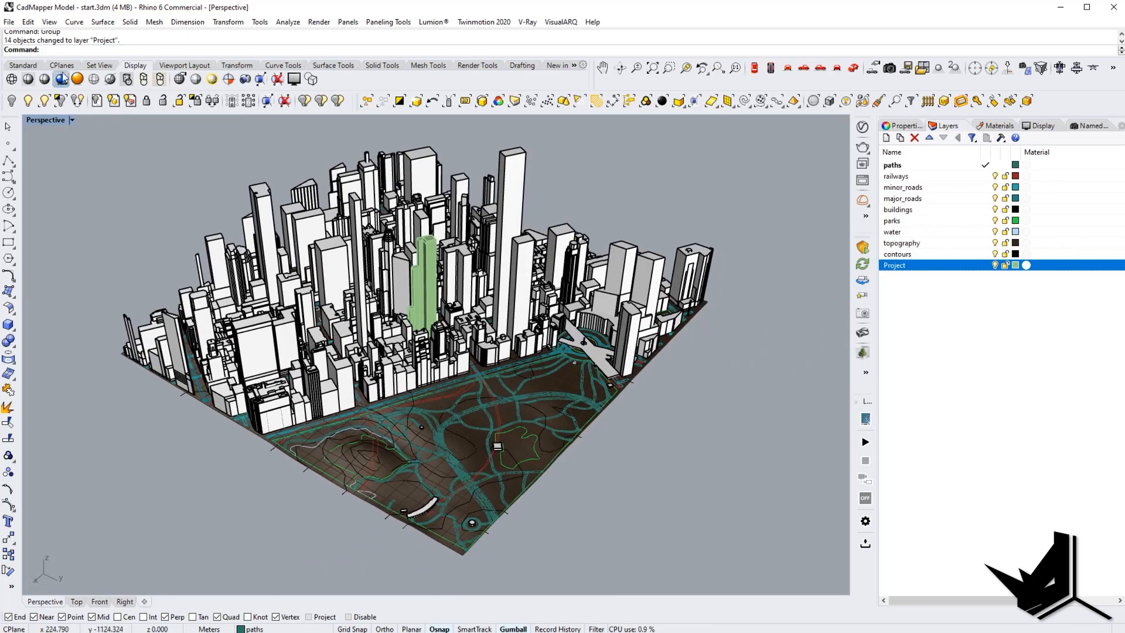
pyautogui.click(71, 120)
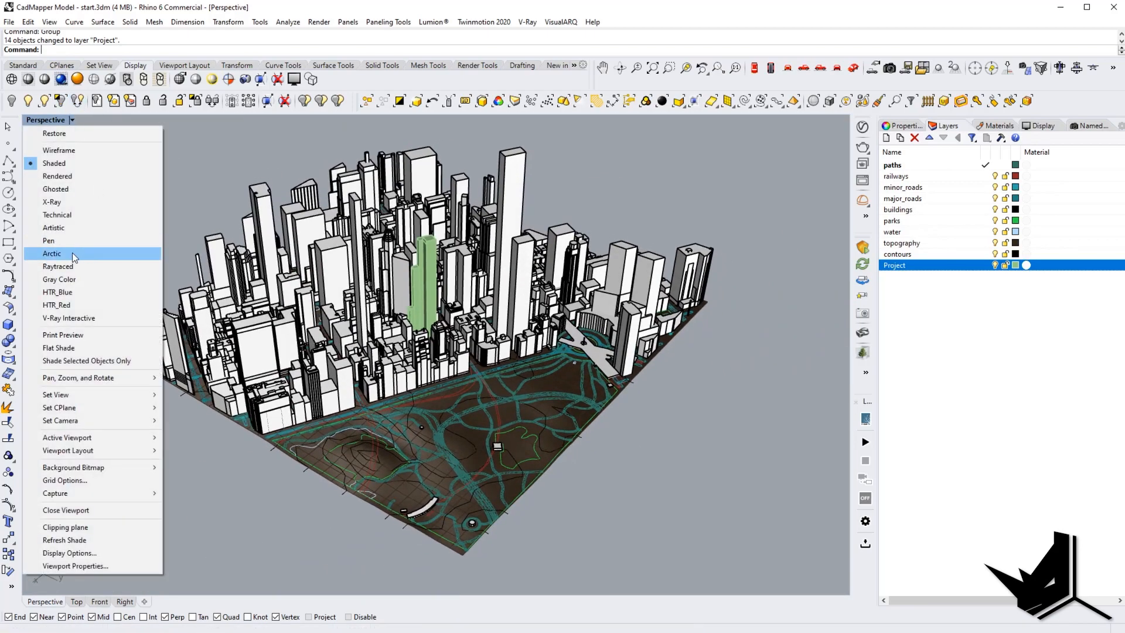
pyautogui.click(72, 253)
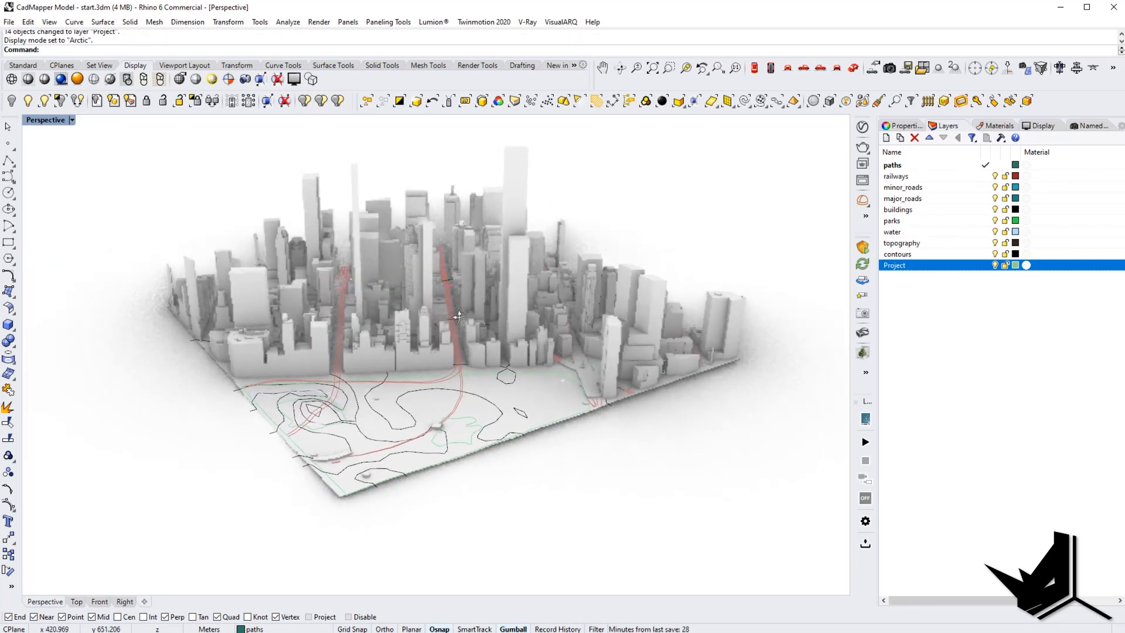
pyautogui.moveTo(458, 317); pyautogui.dragTo(500, 321, button='right')
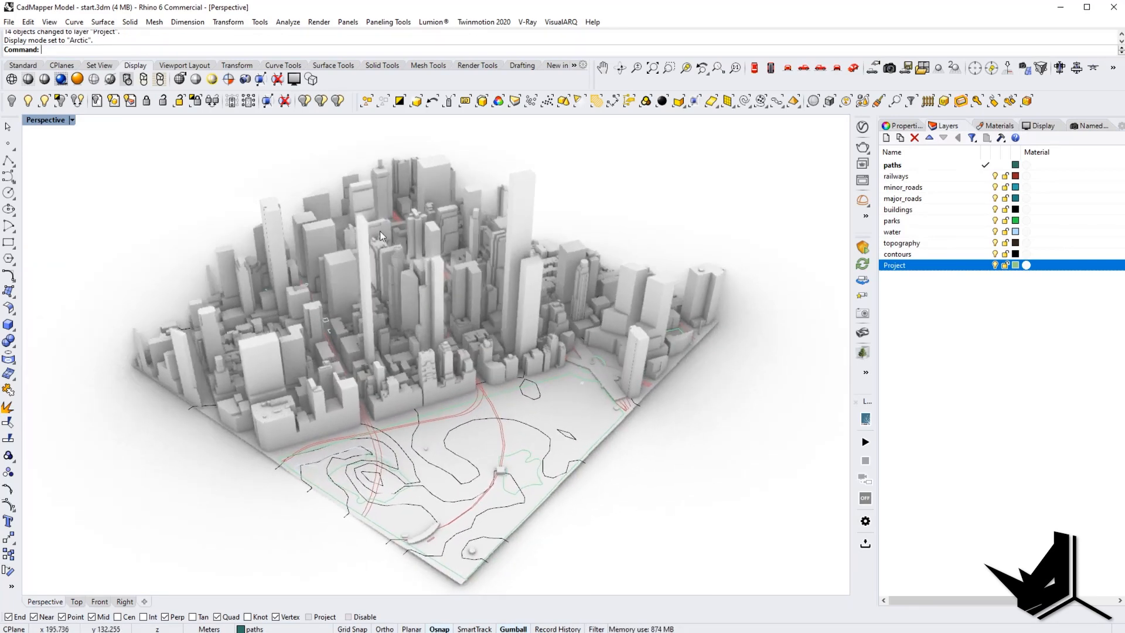
pyautogui.moveTo(500, 366); pyautogui.dragTo(492, 346, button='right')
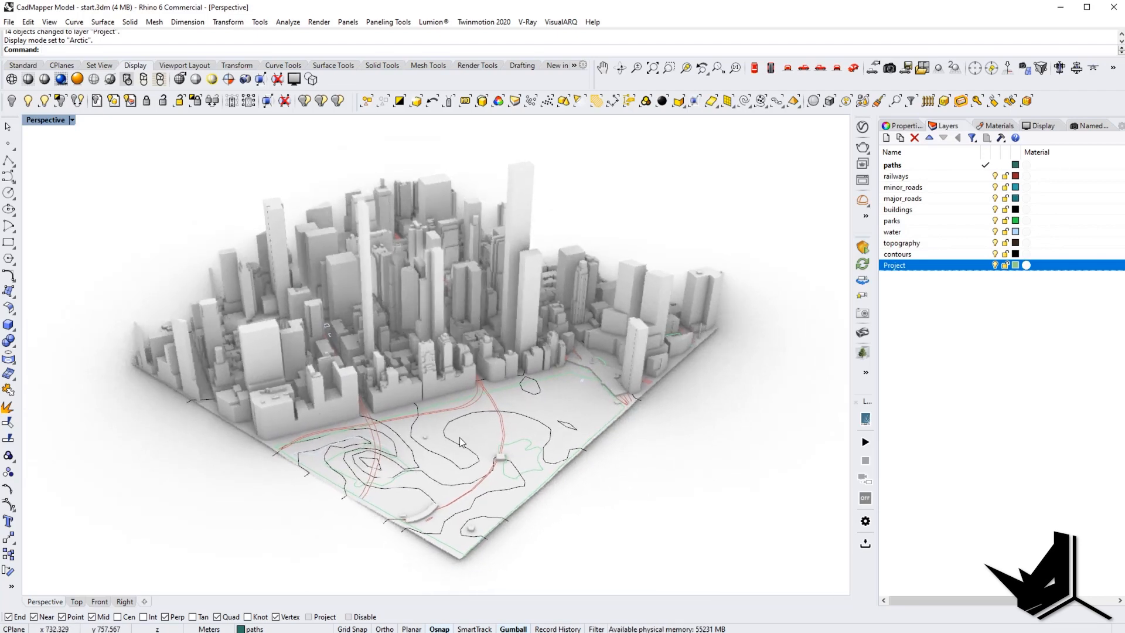
# - Switch the perspective viewport to the HTR_Blue display mode
pyautogui.click(72, 121)
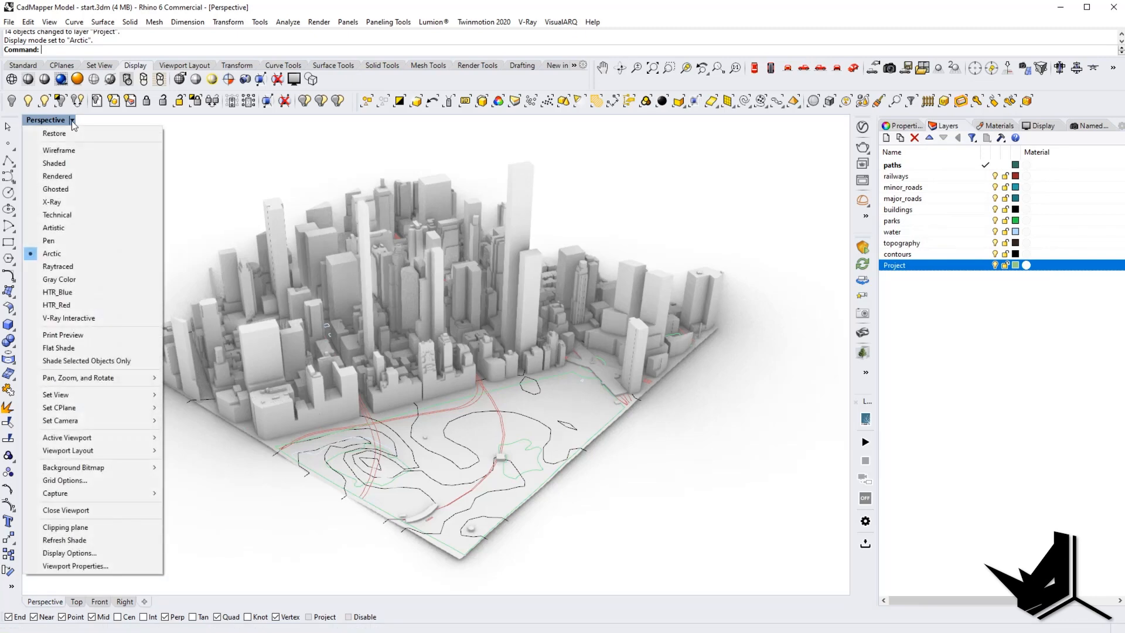
pyautogui.click(69, 293)
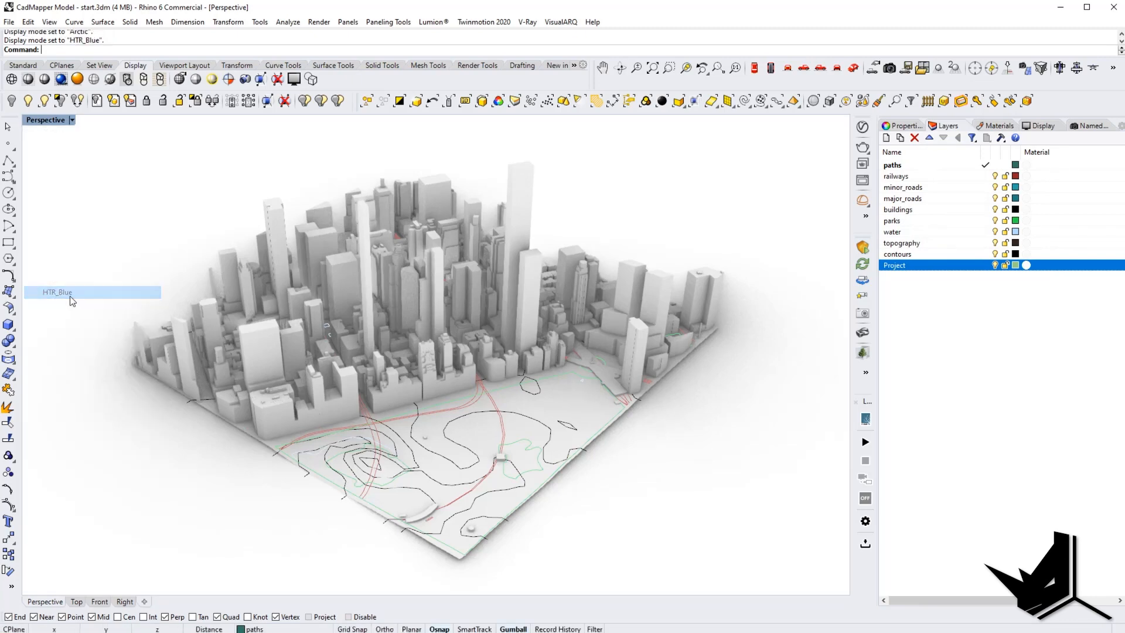
pyautogui.press('Left')
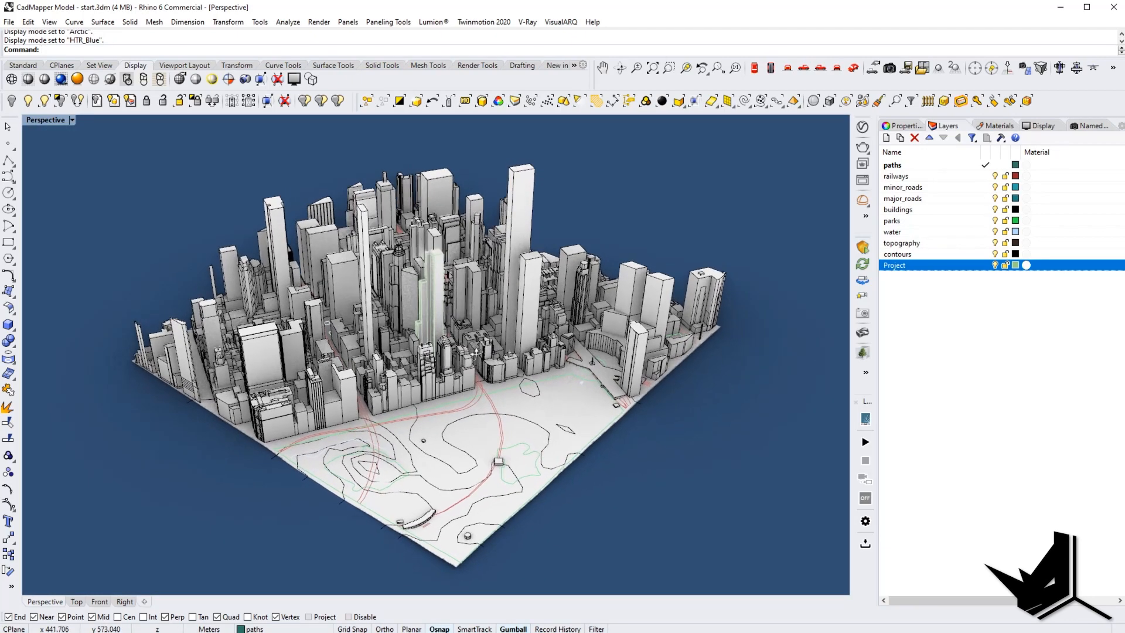
# - Examine the HTR_Blue and Arctic display mode settings in the Rhino options, including their background colours, and close the options unchanged
pyautogui.write('Options')
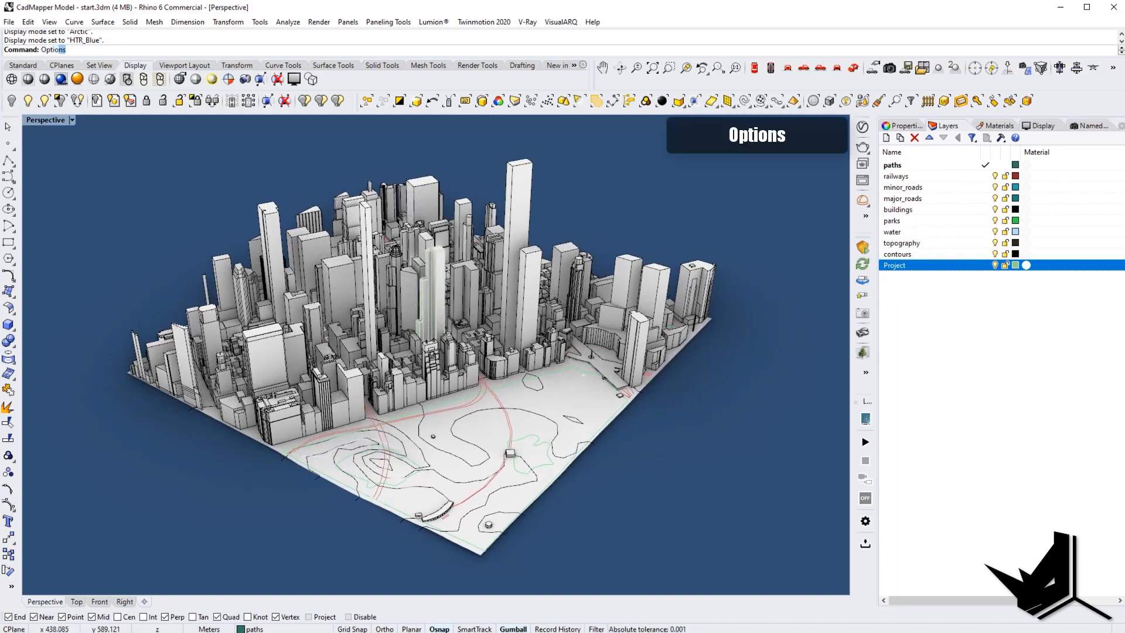
pyautogui.press('Return')
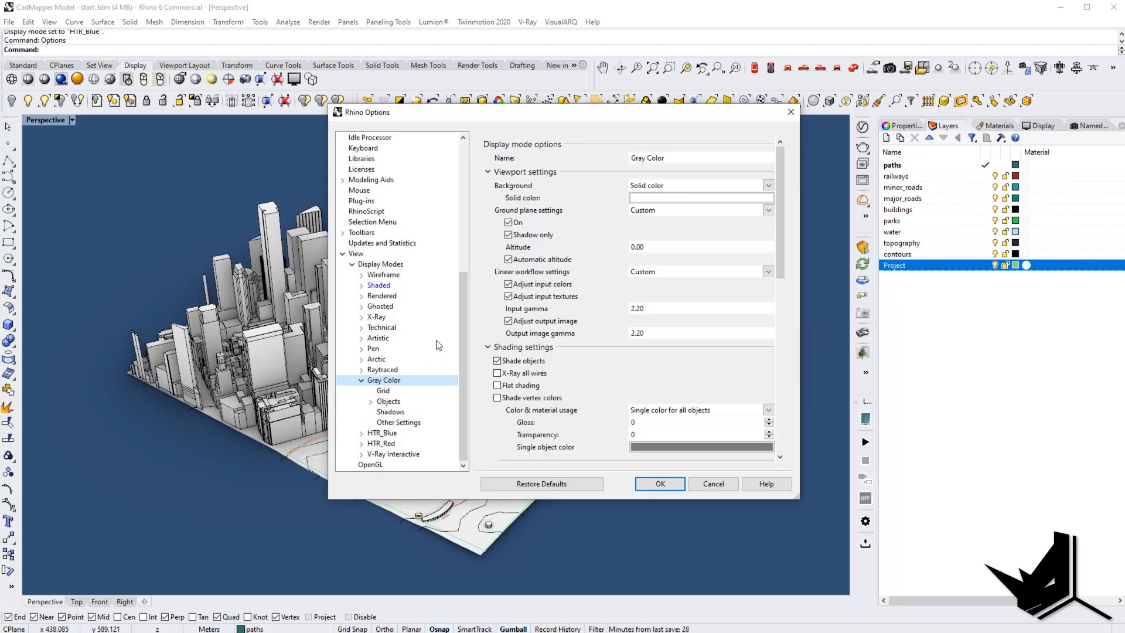
pyautogui.click(378, 265)
pyautogui.click(487, 222)
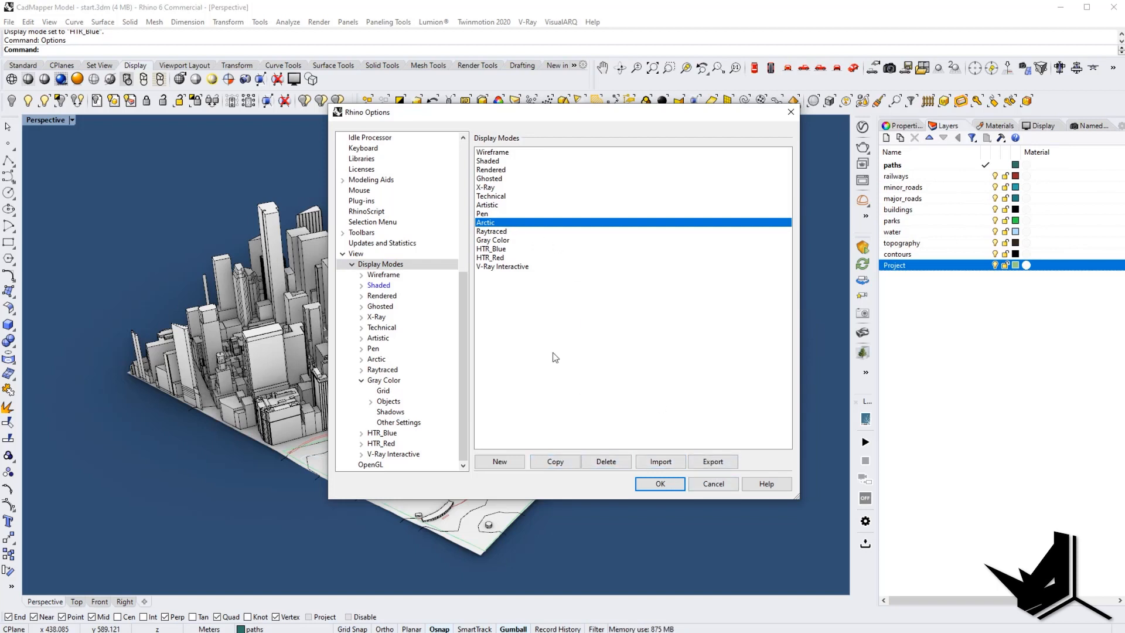
pyautogui.click(499, 249)
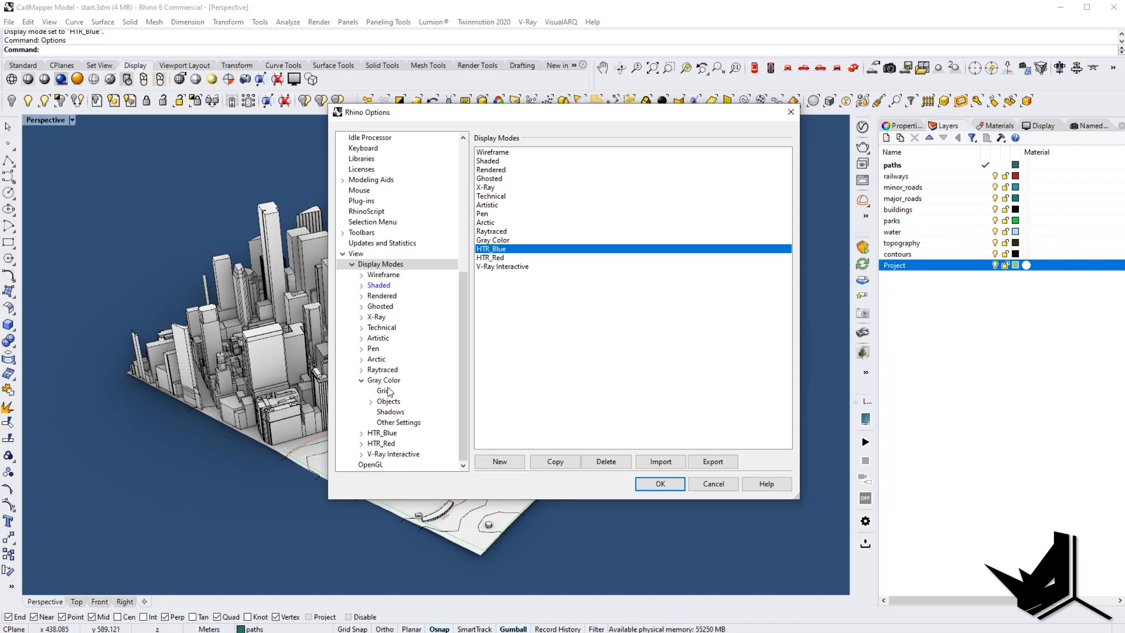
pyautogui.click(381, 434)
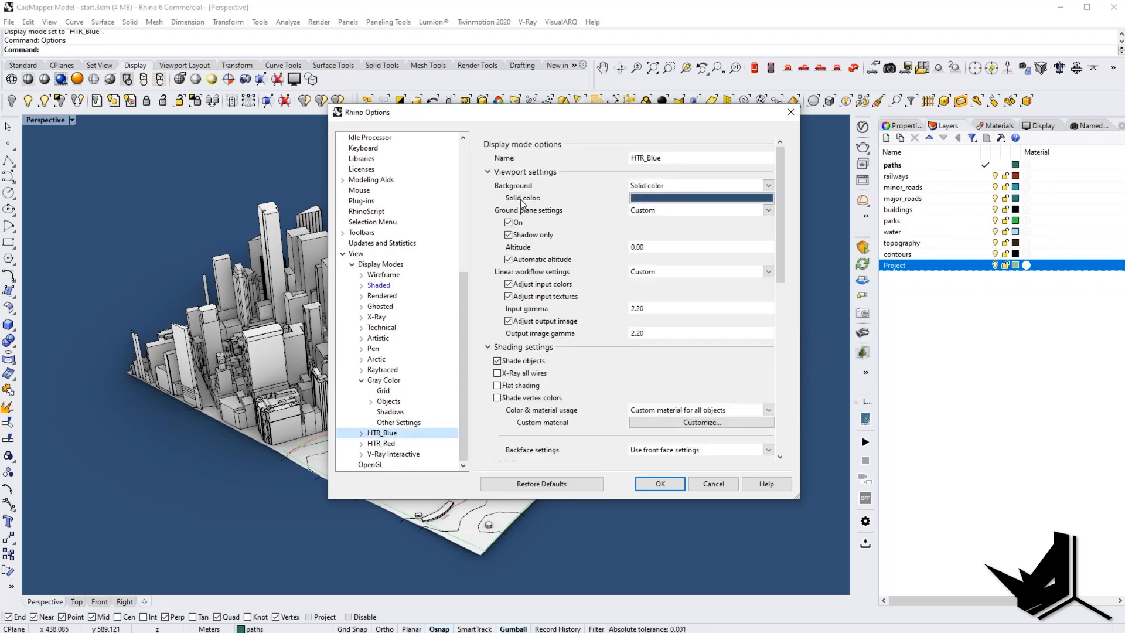
pyautogui.click(382, 360)
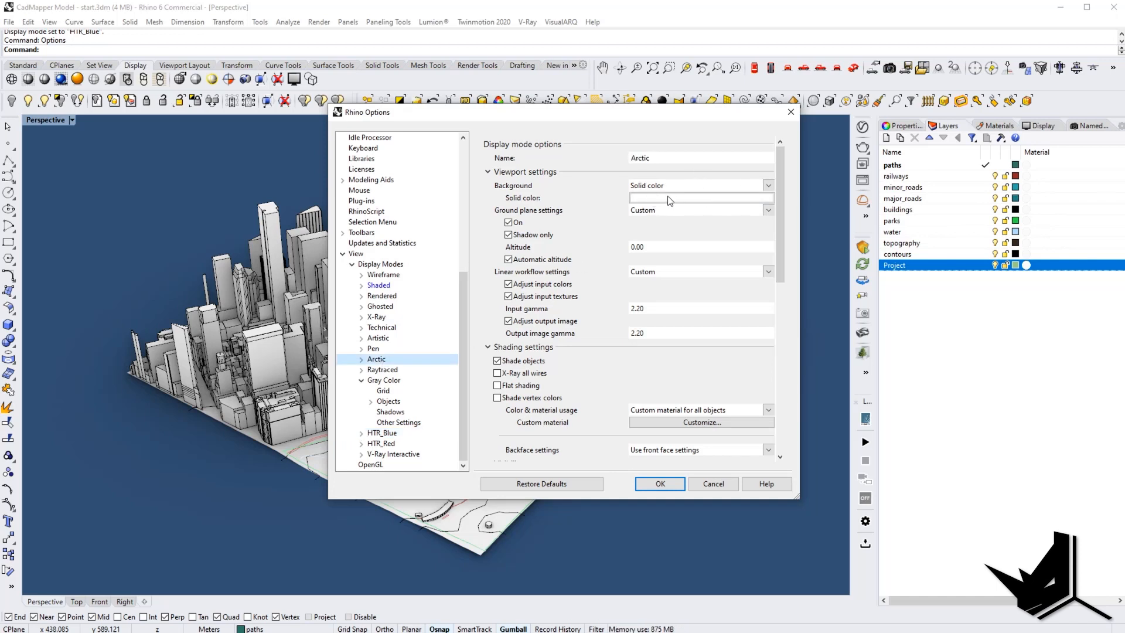
pyautogui.click(791, 112)
# - Try hiding the surface edges in the perspective viewport's display settings and turn them back on
pyautogui.click(1049, 126)
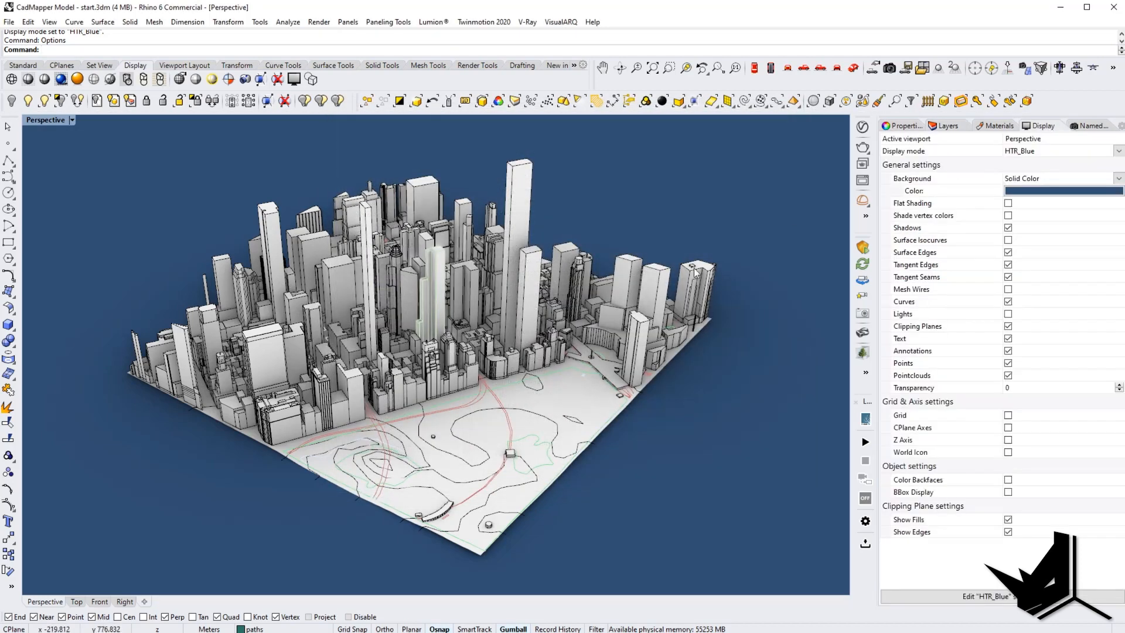
pyautogui.click(1008, 253)
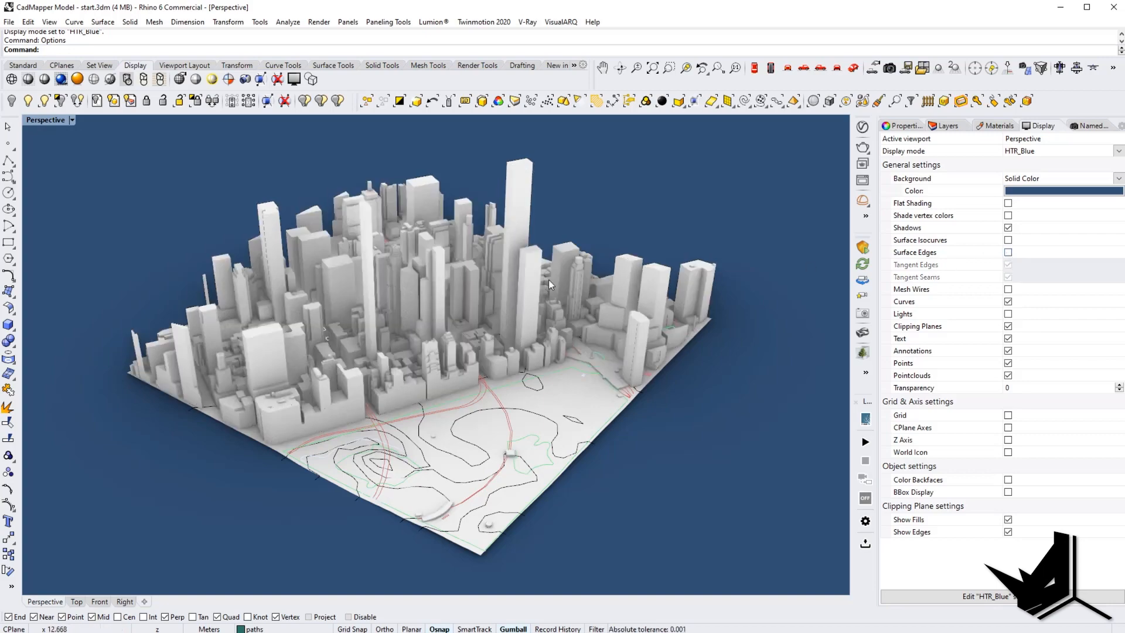
pyautogui.click(1008, 252)
pyautogui.moveTo(457, 360); pyautogui.dragTo(438, 368, button='right')
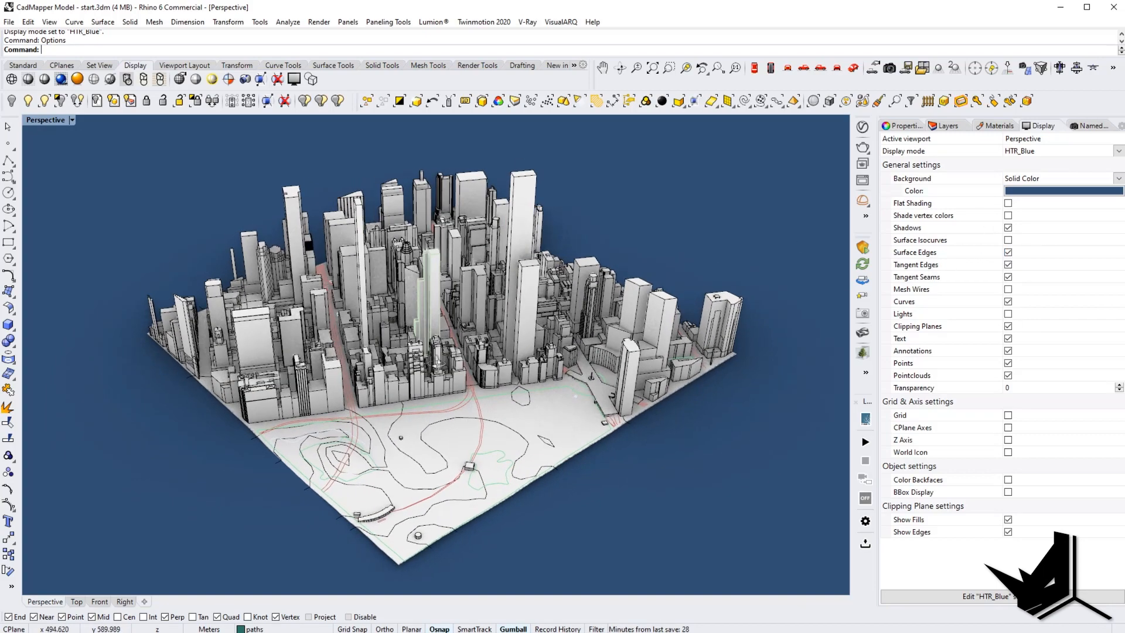
# - Hide the curves in the HTR_Blue display settings and check the city model without contour and railway lines
pyautogui.moveTo(471, 427); pyautogui.dragTo(523, 448, button='right')
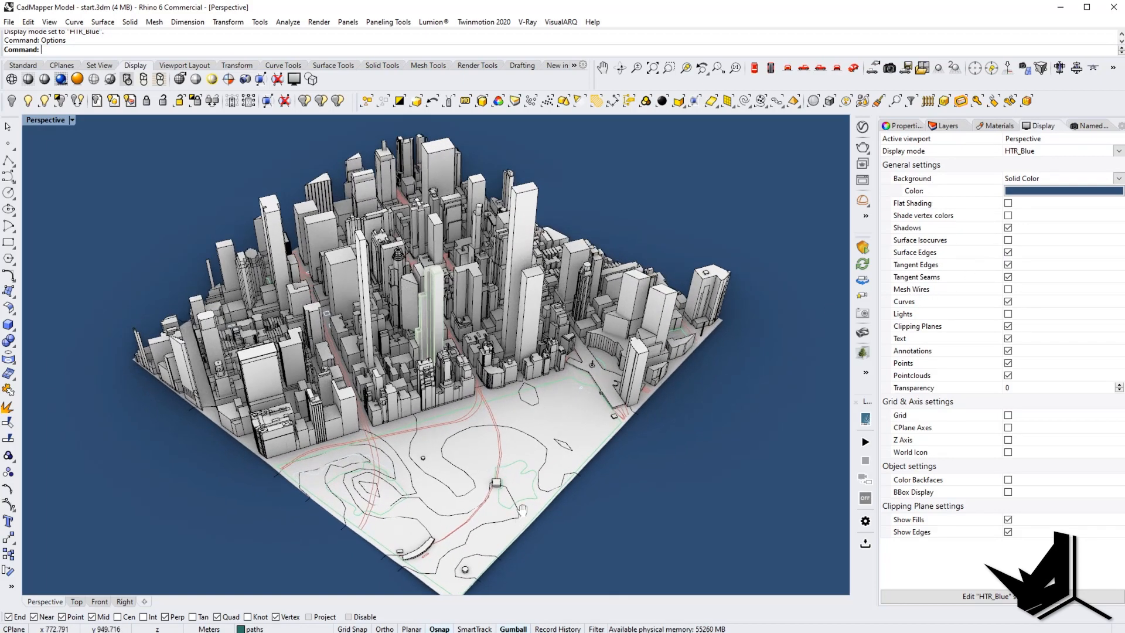
pyautogui.keyDown('shift'); pyautogui.moveTo(520, 504); pyautogui.dragTo(509, 439, button='right'); pyautogui.keyUp('shift')
pyautogui.moveTo(559, 400); pyautogui.dragTo(405, 475, button='right')
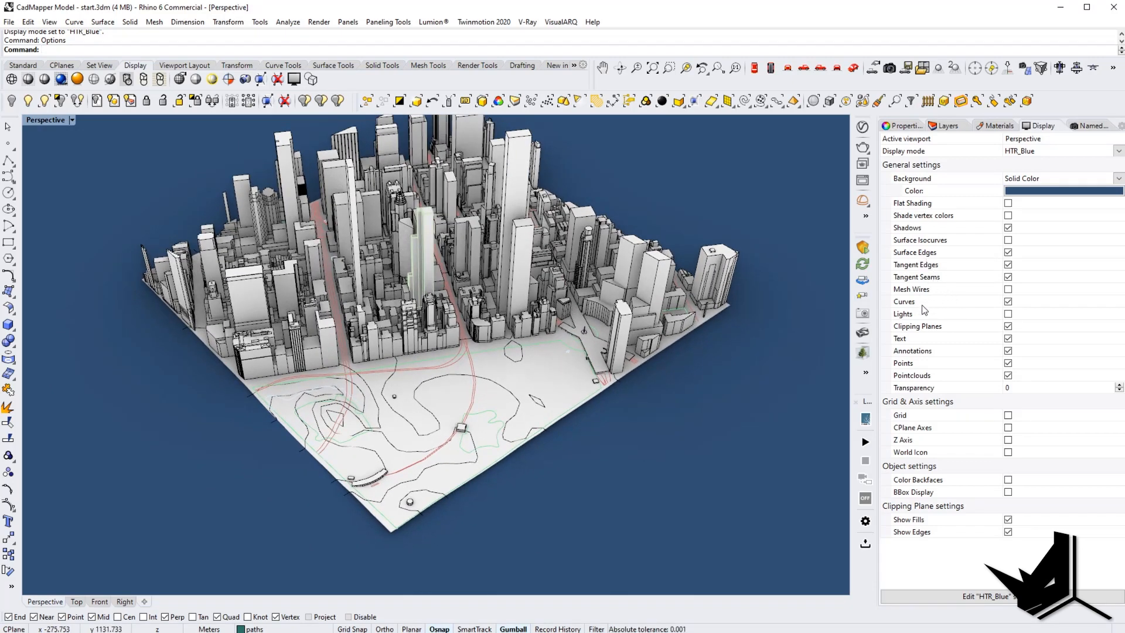
pyautogui.moveTo(521, 385); pyautogui.dragTo(488, 391, button='right')
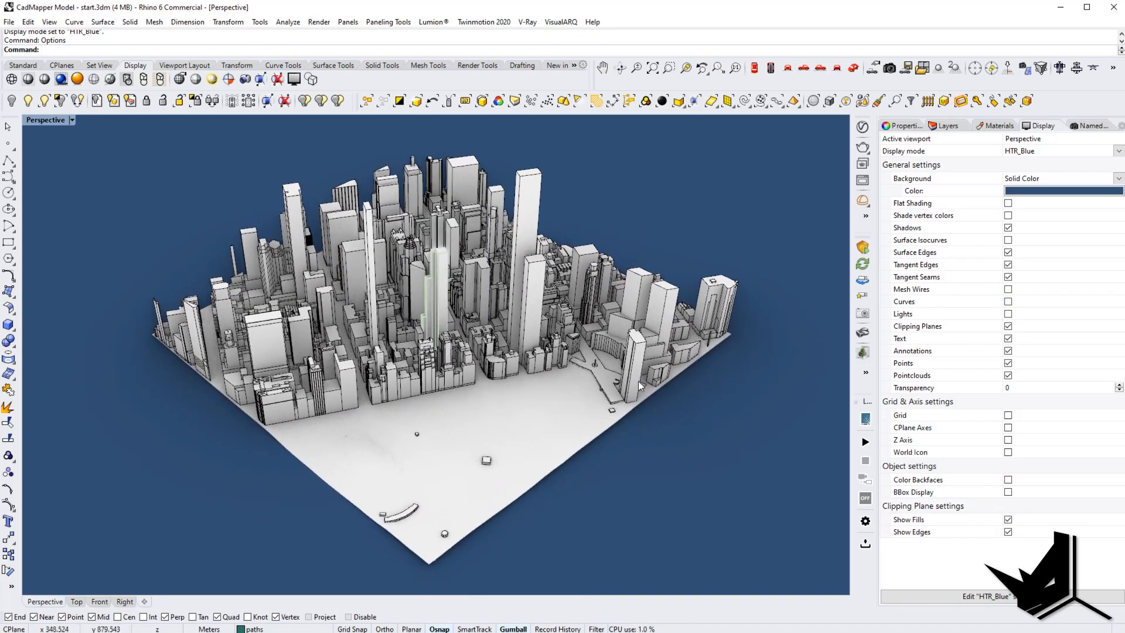
pyautogui.moveTo(471, 387); pyautogui.dragTo(491, 369, button='right')
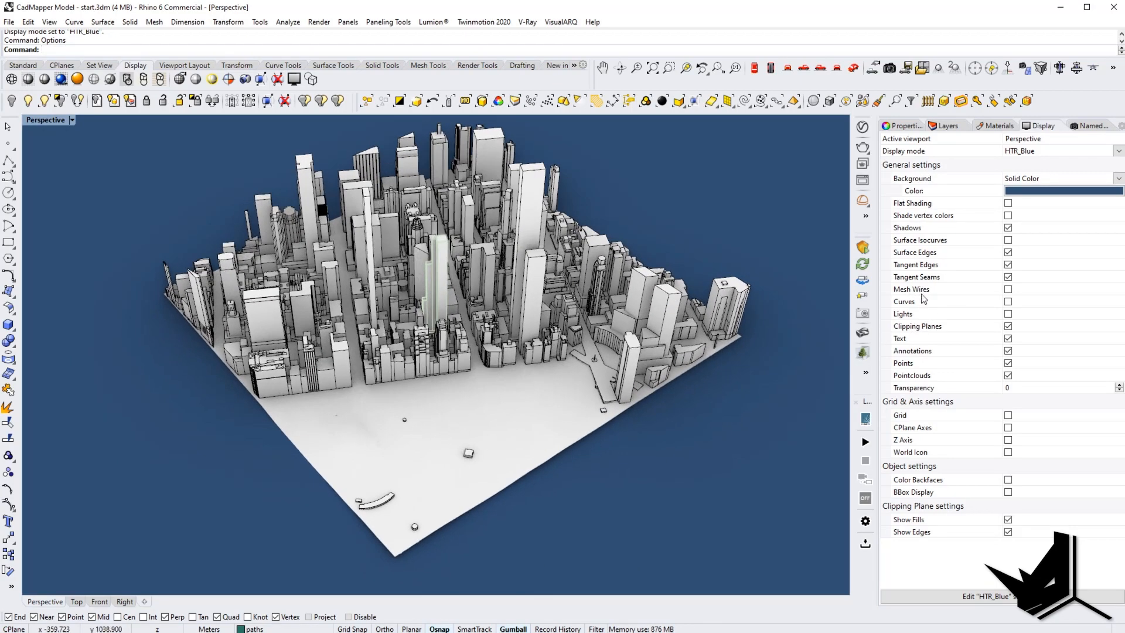
# - Turn on mesh wires in the HTR_Blue display settings and review the roads, paths and terrain mesh around the city
pyautogui.click(1008, 289)
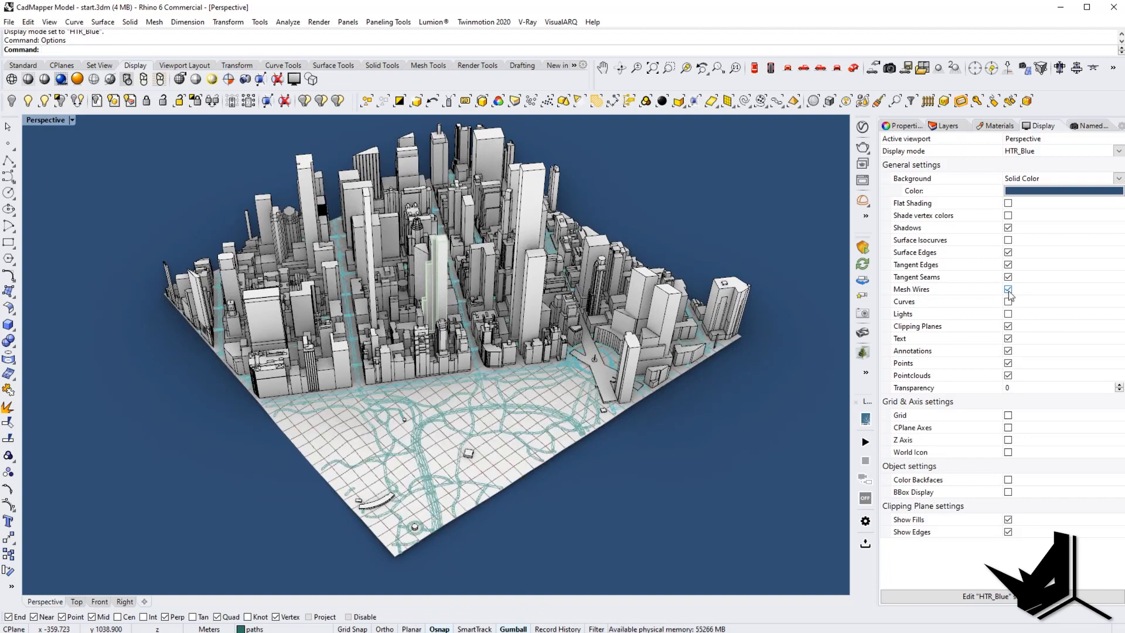
pyautogui.scroll(6, 386, 416)
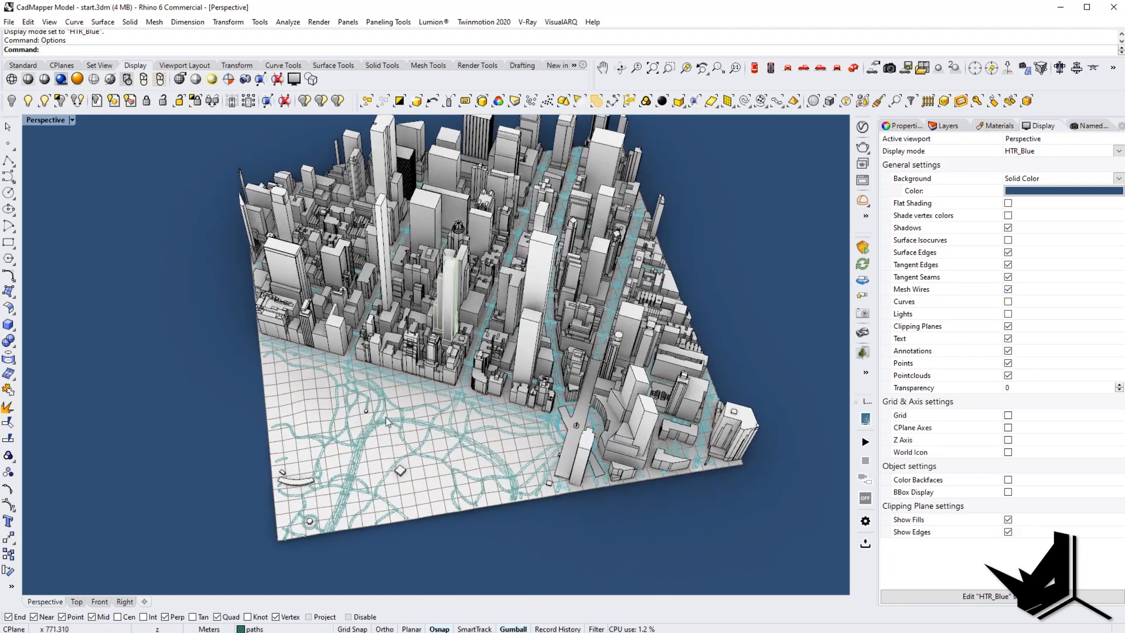
pyautogui.scroll(-10, 526, 413)
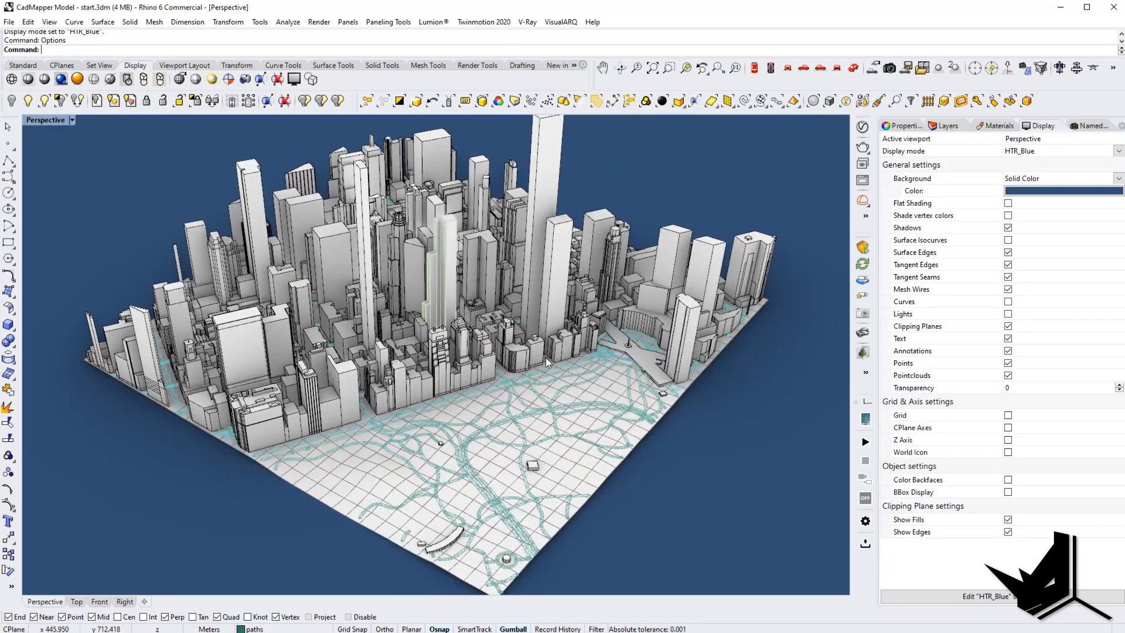
pyautogui.press('F3')
pyautogui.scroll(-2, 518, 395)
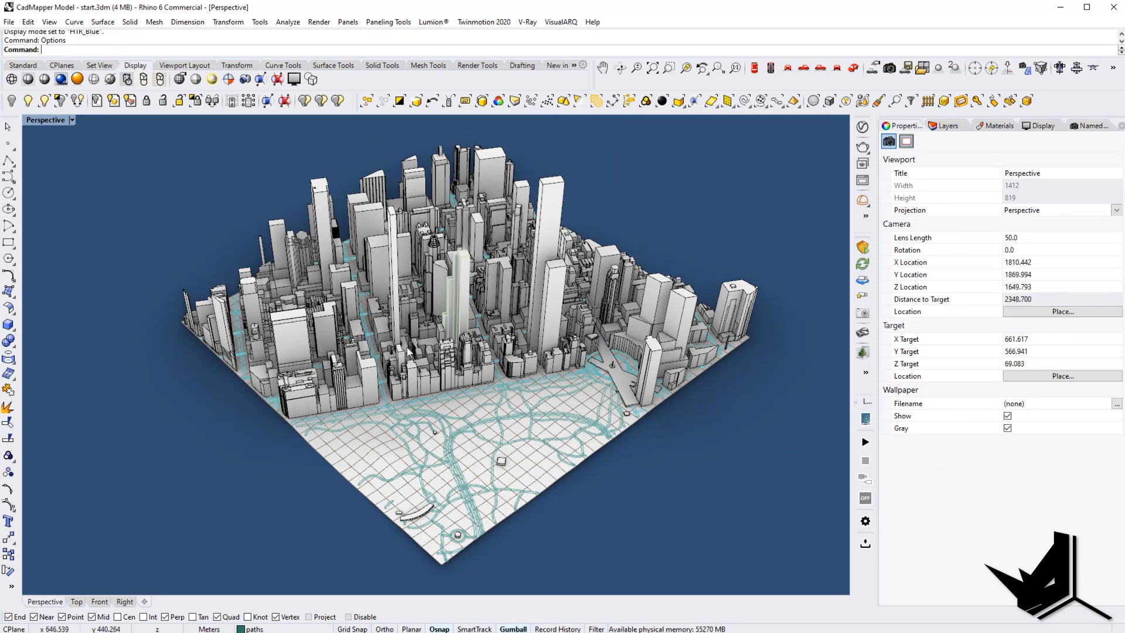
pyautogui.moveTo(408, 352); pyautogui.dragTo(430, 338, button='right')
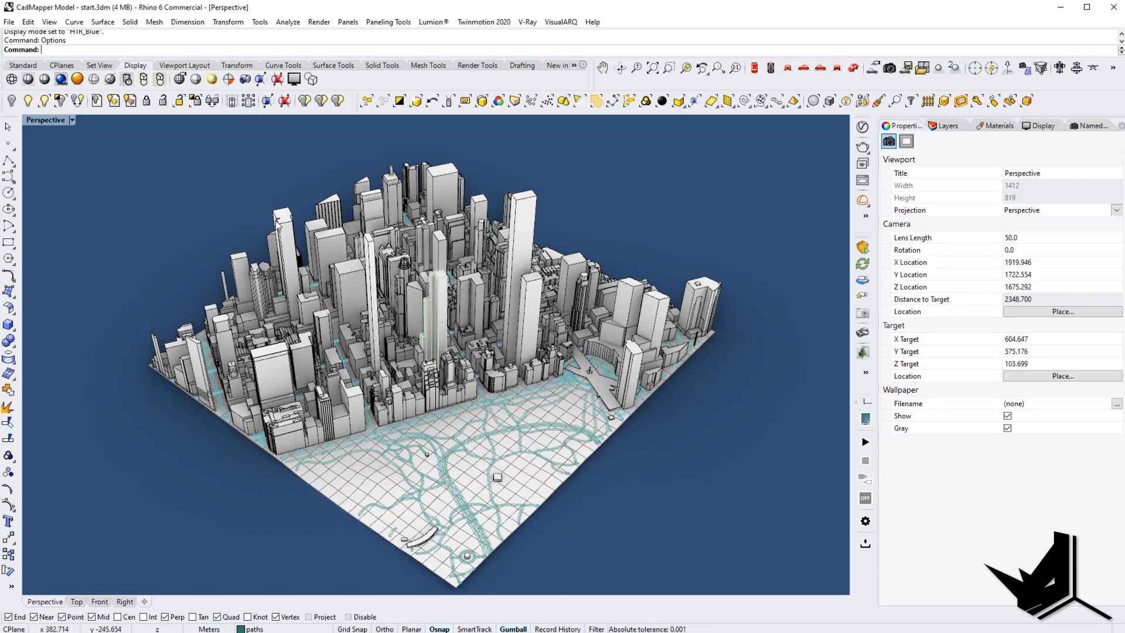
# - Reopen the Rhino options and compare the Gray Color and Arctic display mode settings
pyautogui.press('Return')
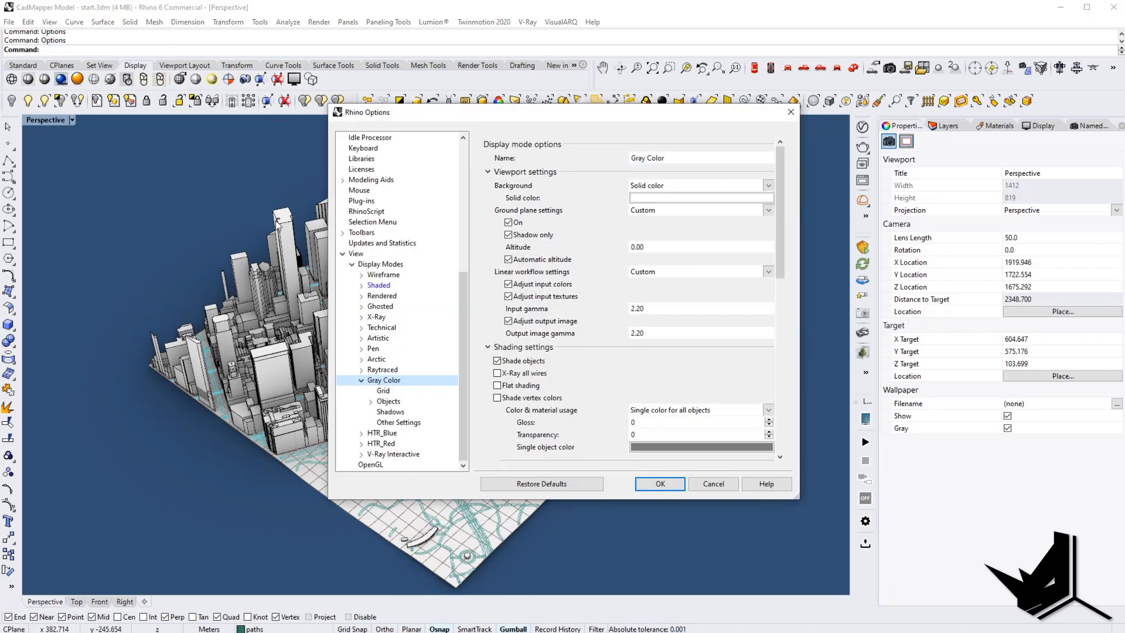
pyautogui.click(384, 265)
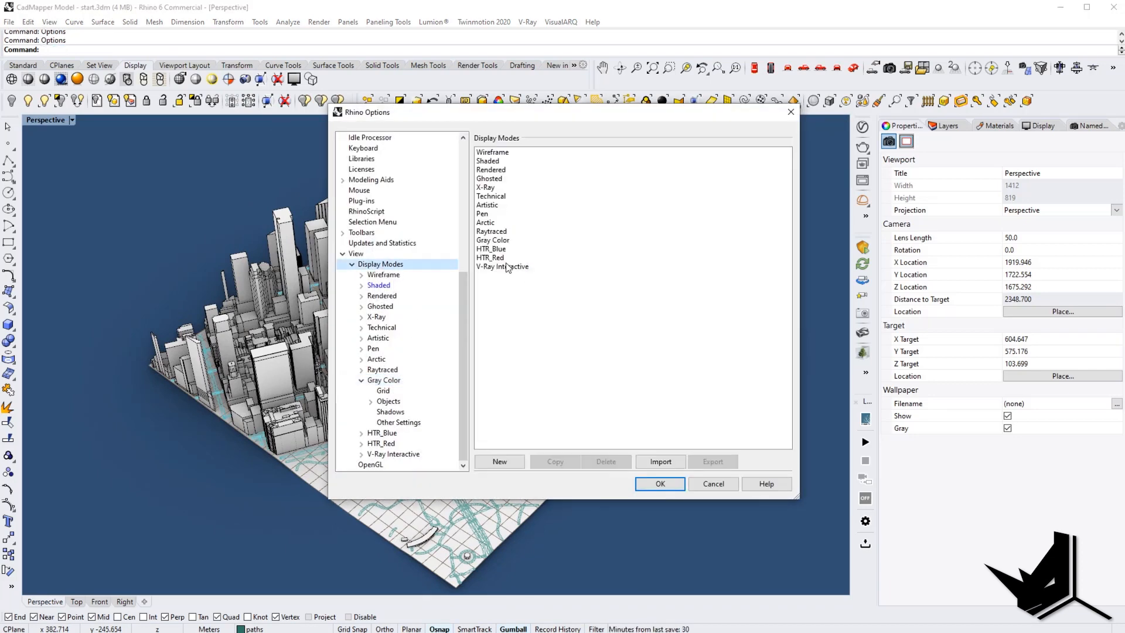
pyautogui.click(494, 241)
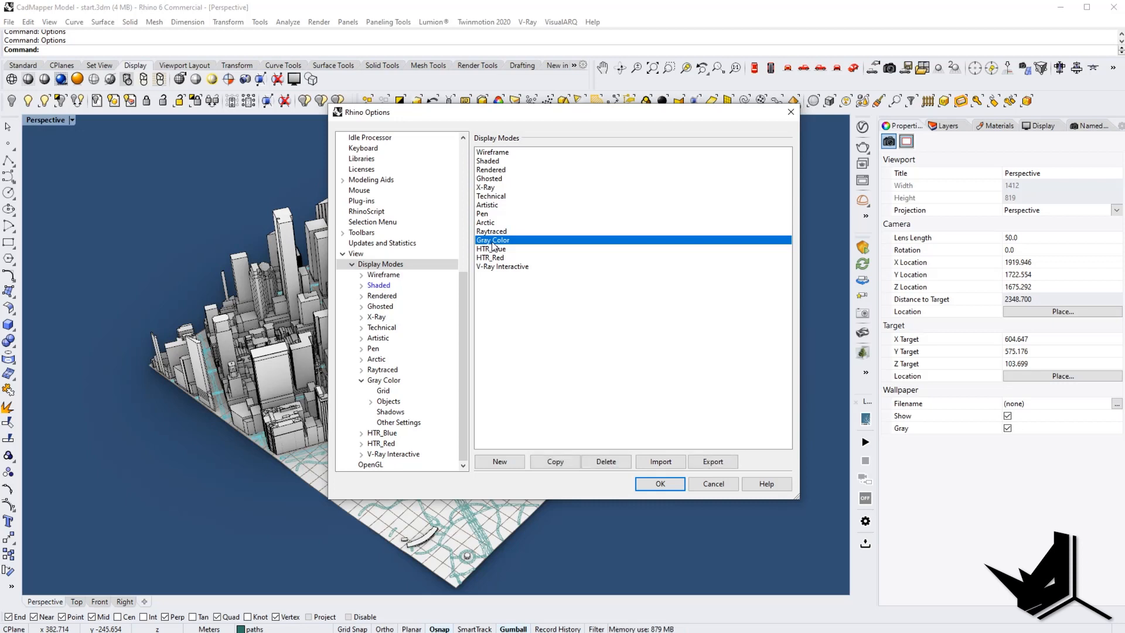
pyautogui.click(369, 380)
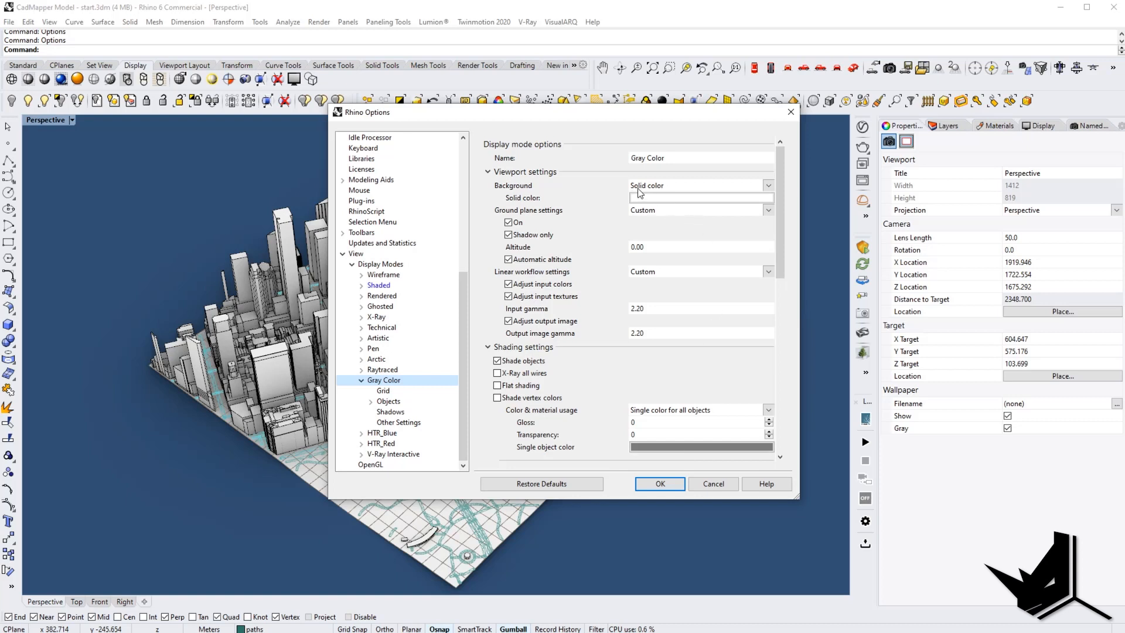
pyautogui.click(376, 359)
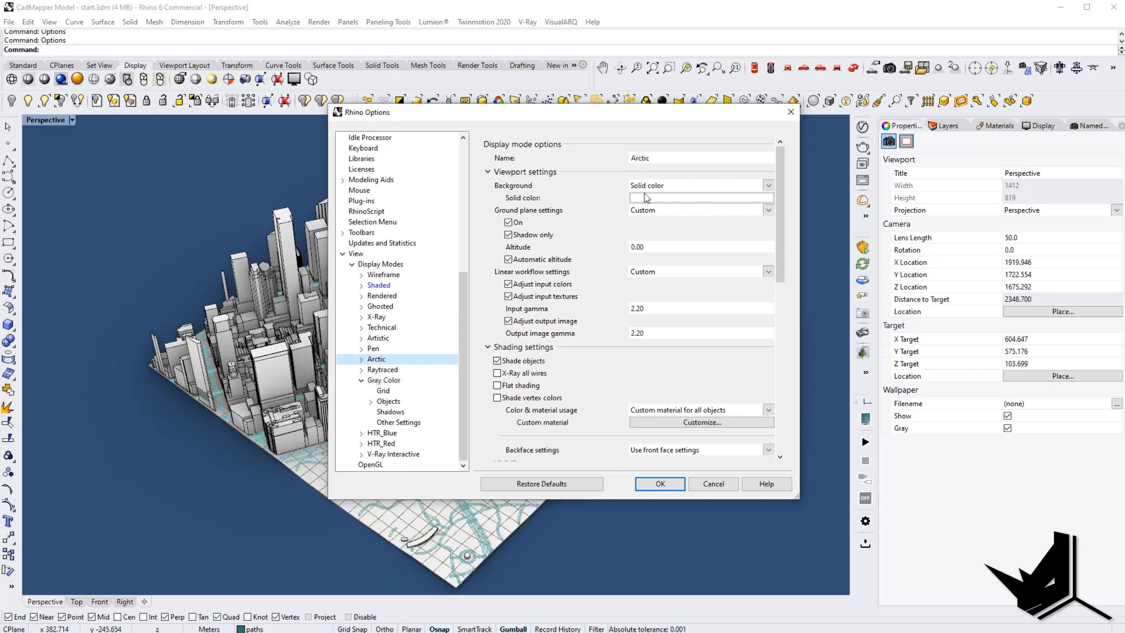
pyautogui.click(391, 380)
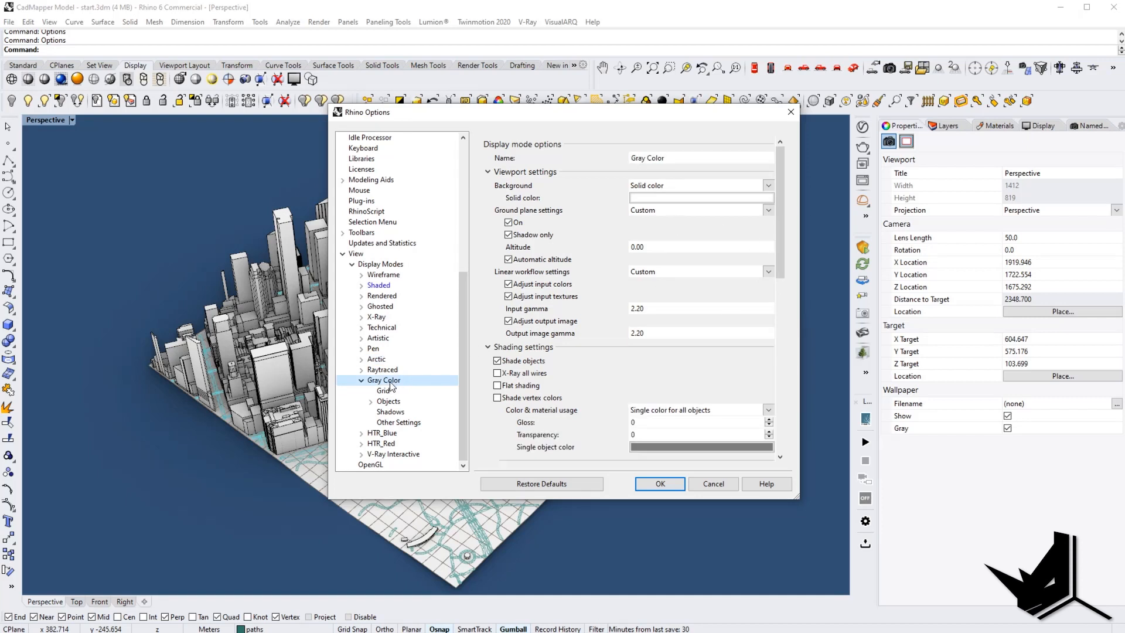
# - Duplicate the Gray Color display mode and name the copy Orange Color
pyautogui.click(360, 380)
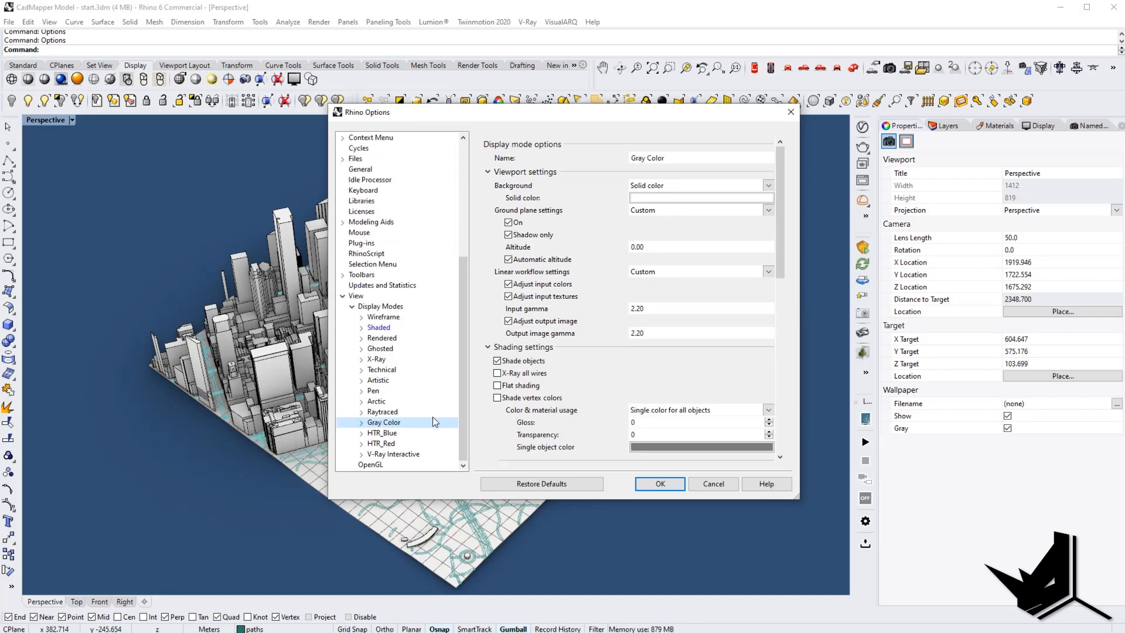
pyautogui.click(382, 308)
pyautogui.click(492, 240)
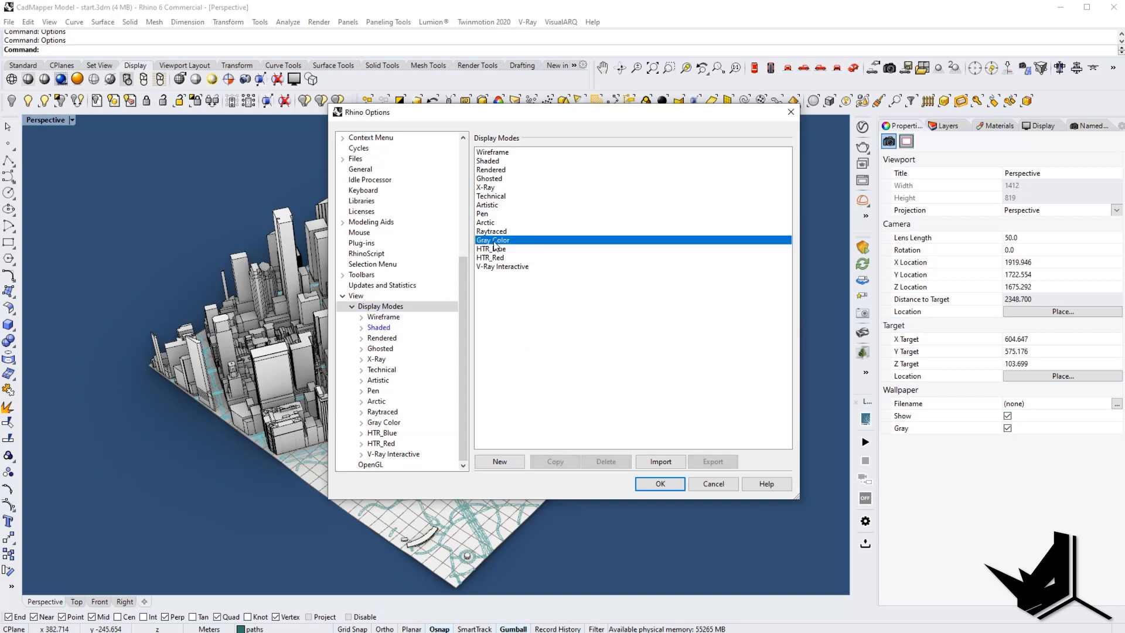
pyautogui.click(556, 462)
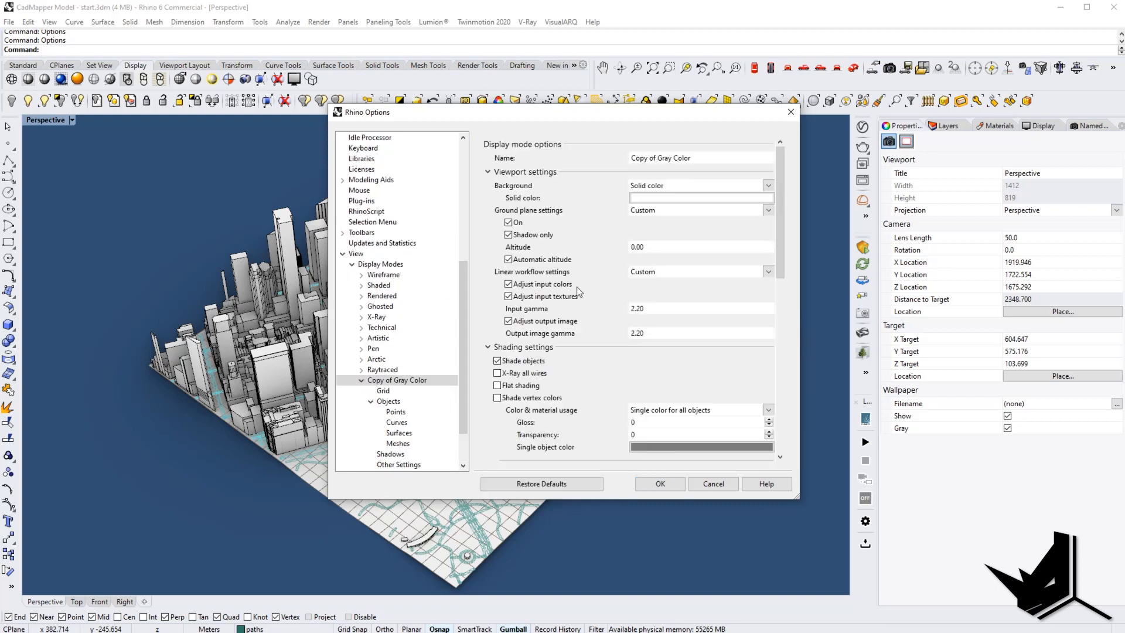
pyautogui.click(672, 159)
pyautogui.press('Right')
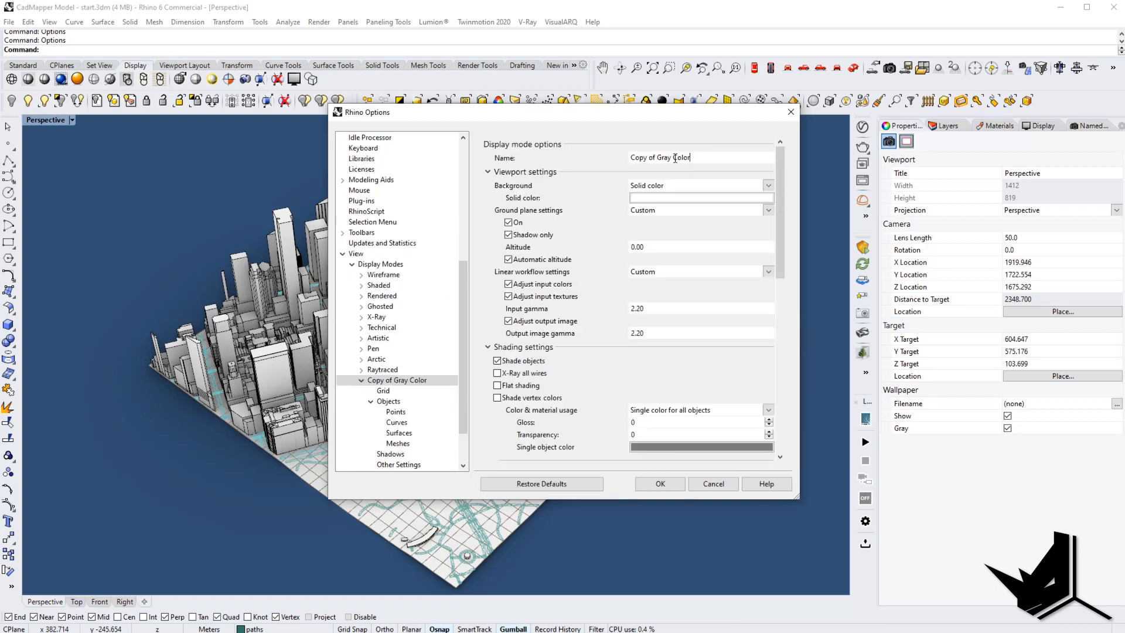
pyautogui.write('Orange')
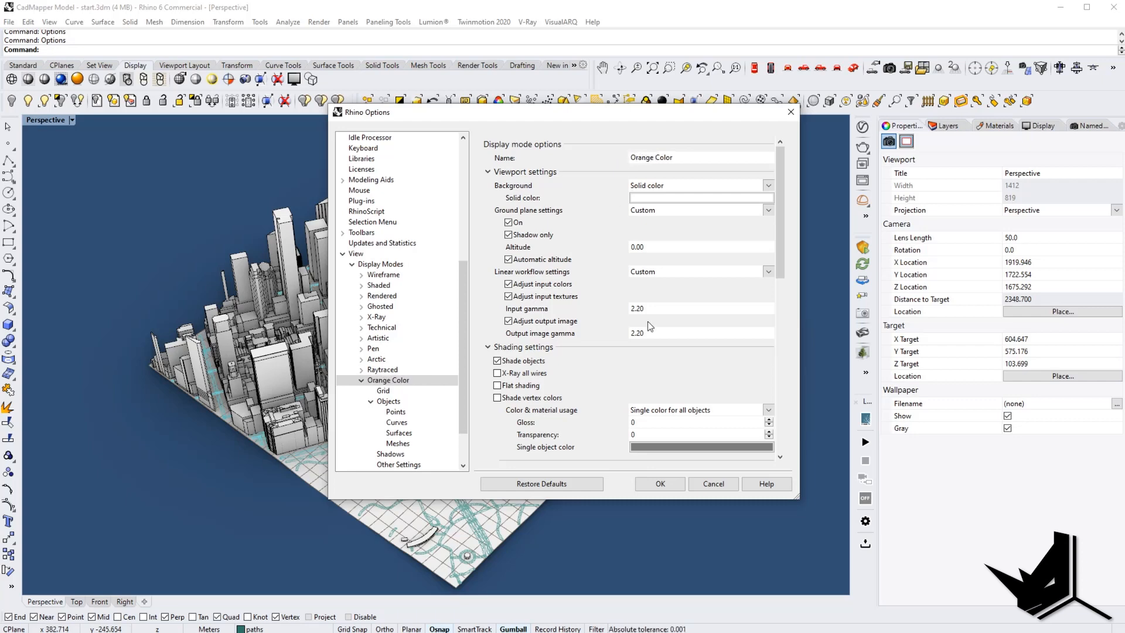
# - Set the Orange Color mode's single object color to a slightly muted Orange and apply the options
pyautogui.click(664, 447)
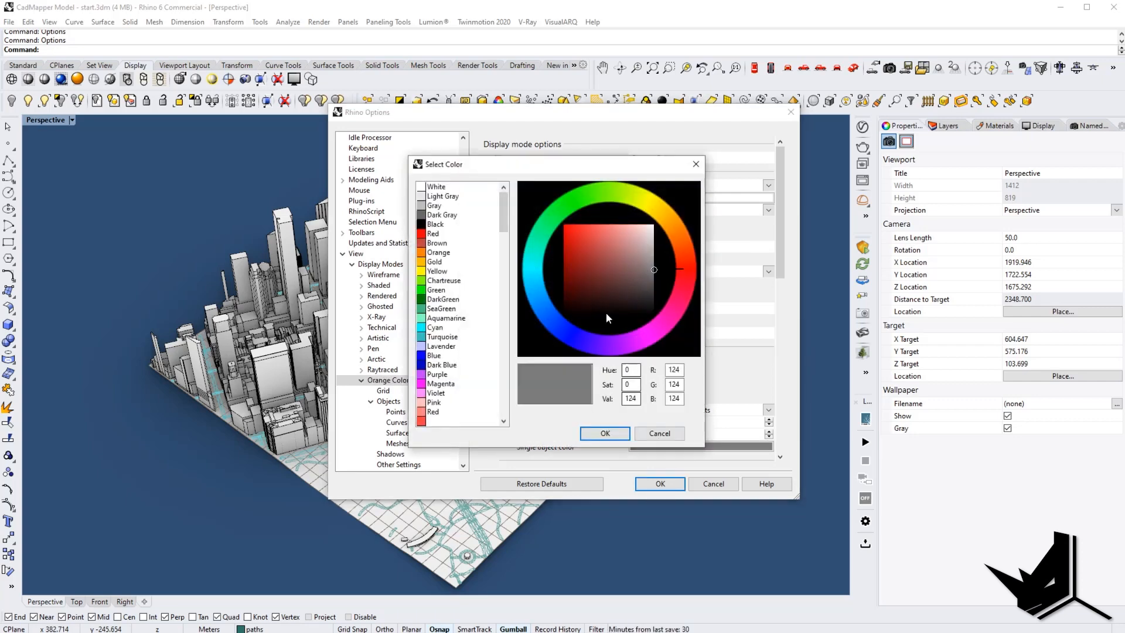
pyautogui.click(434, 252)
pyautogui.press('Down')
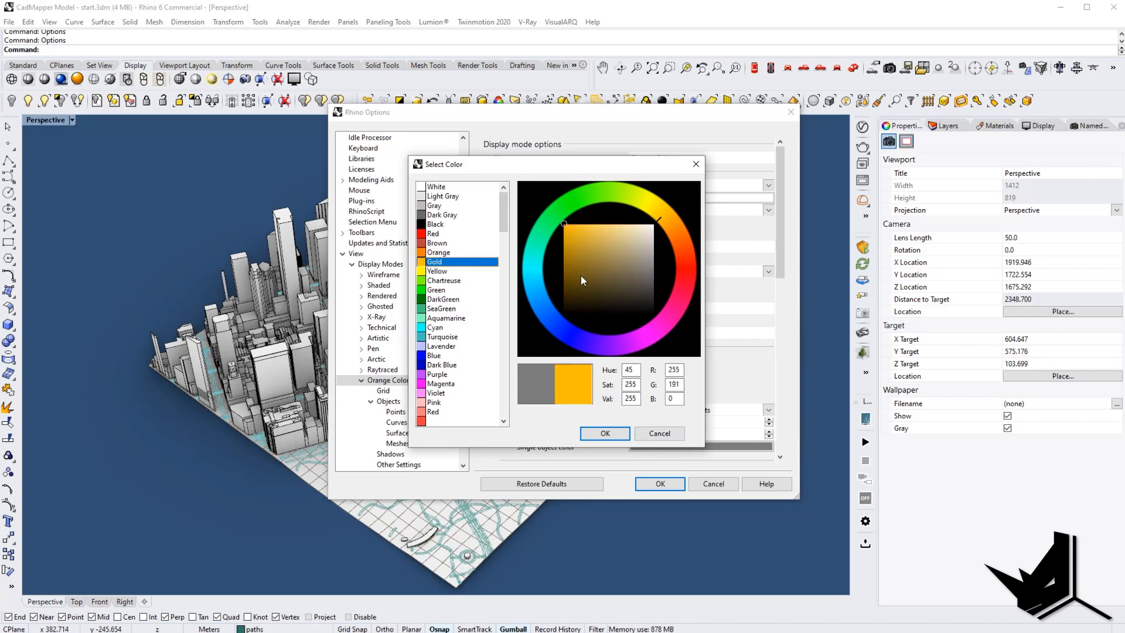
pyautogui.click(427, 253)
pyautogui.moveTo(593, 255); pyautogui.dragTo(582, 247)
pyautogui.click(610, 433)
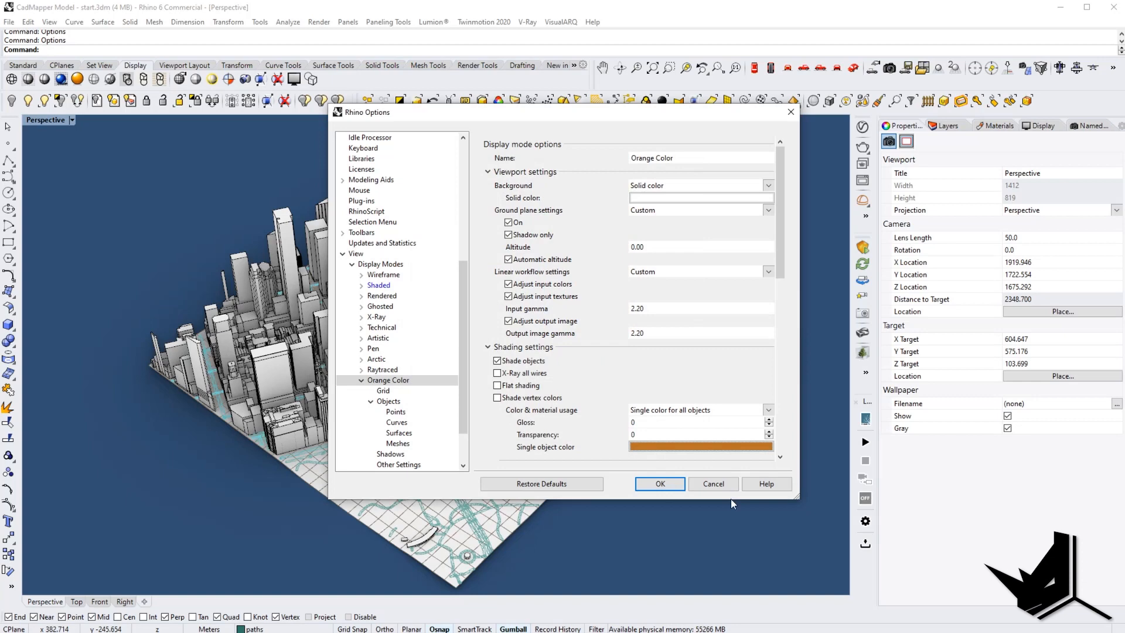
pyautogui.click(665, 483)
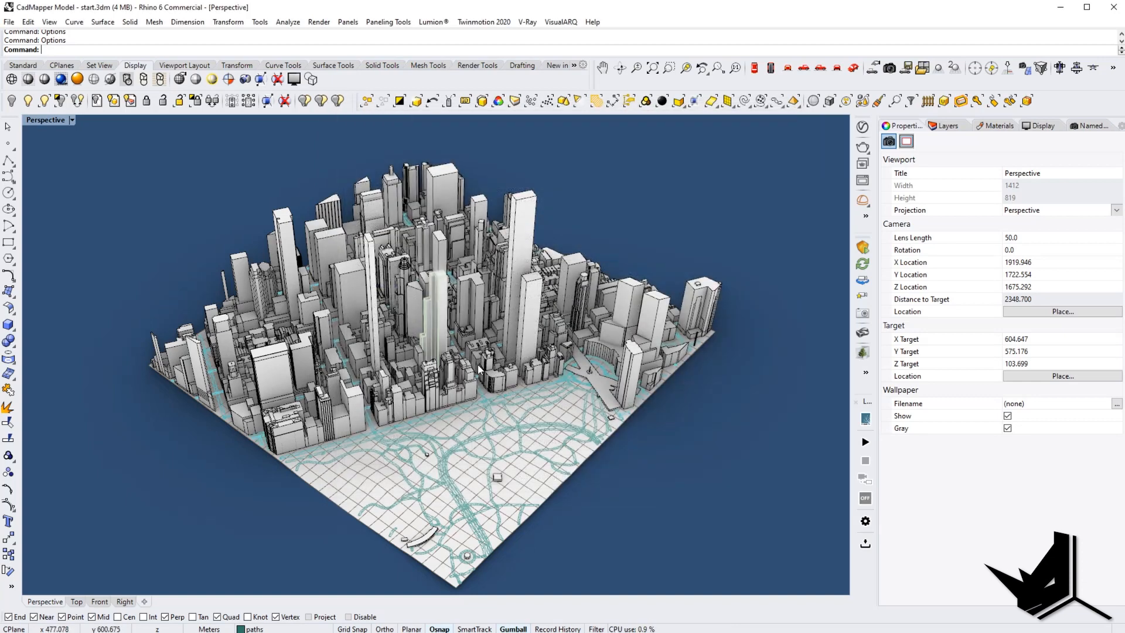
# - Assign the OrangeColor display mode to the grouped Project tower only, then deselect it
pyautogui.moveTo(554, 361); pyautogui.dragTo(503, 385, button='right')
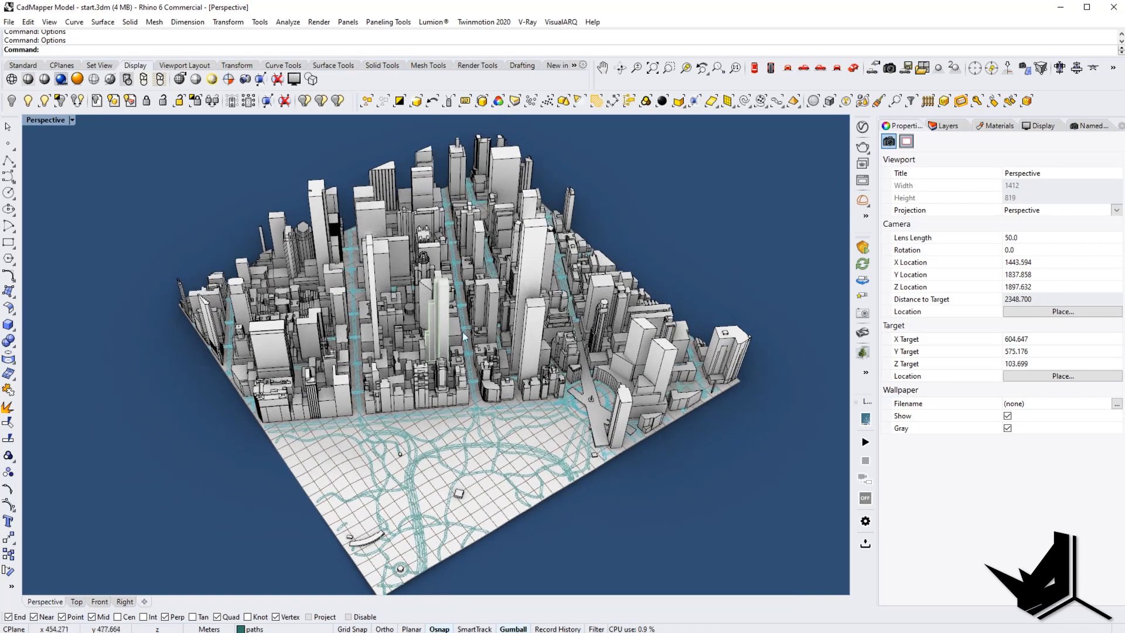
pyautogui.click(441, 330)
pyautogui.scroll(6, 442, 329)
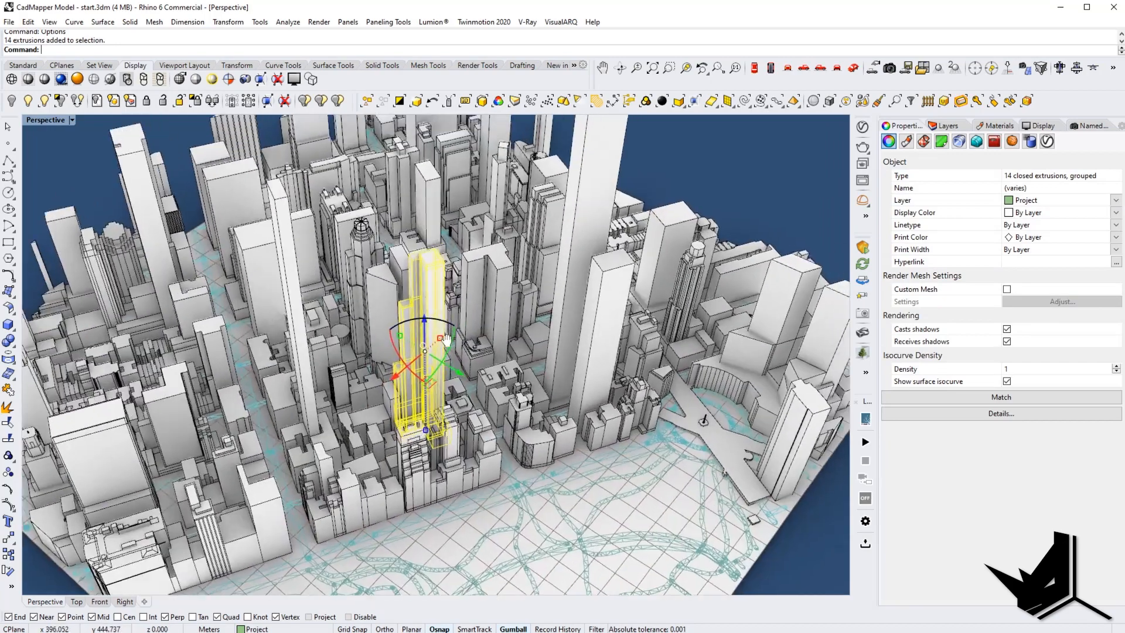
pyautogui.keyDown('shift'); pyautogui.moveTo(446, 340); pyautogui.dragTo(432, 371, button='right'); pyautogui.keyUp('shift')
pyautogui.moveTo(391, 289); pyautogui.dragTo(340, 237, button='right')
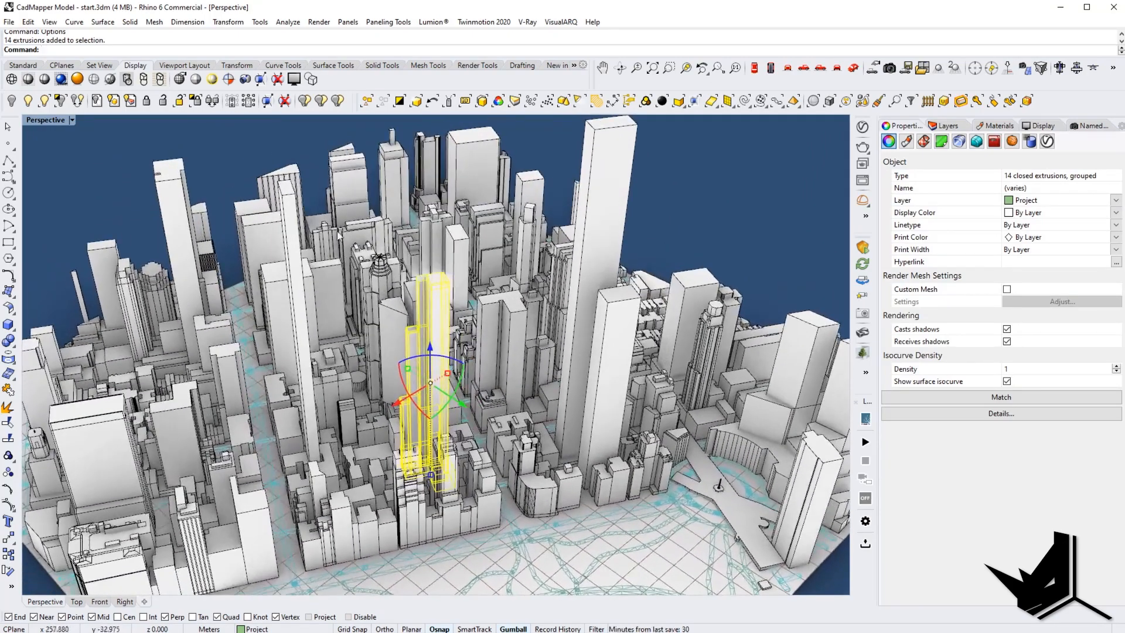
pyautogui.click(229, 80)
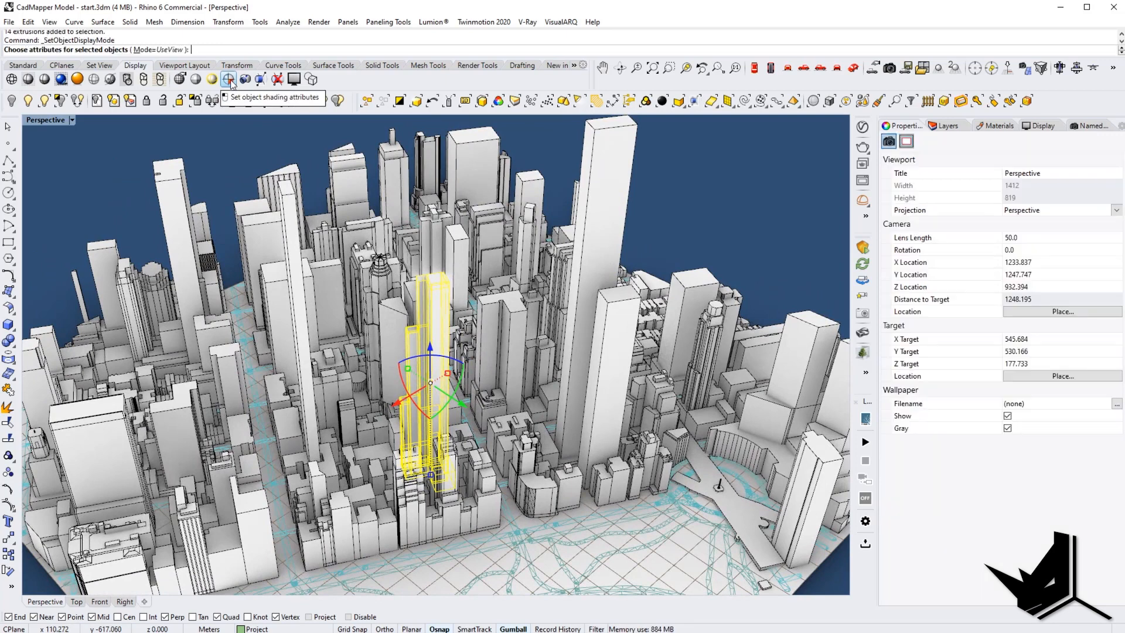
pyautogui.click(153, 50)
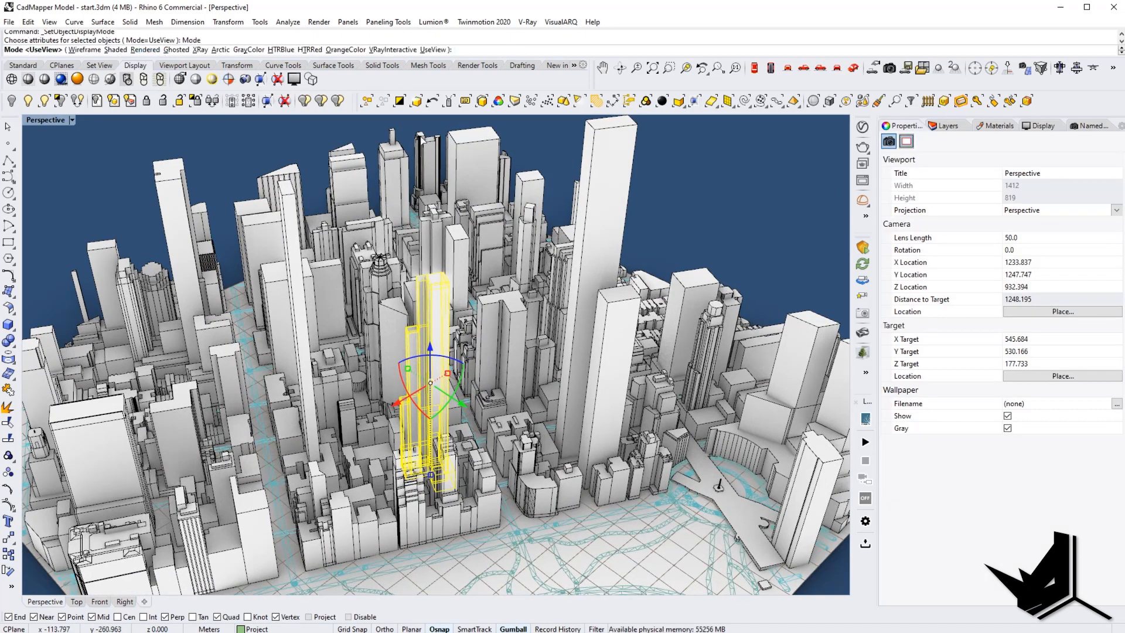
pyautogui.click(346, 49)
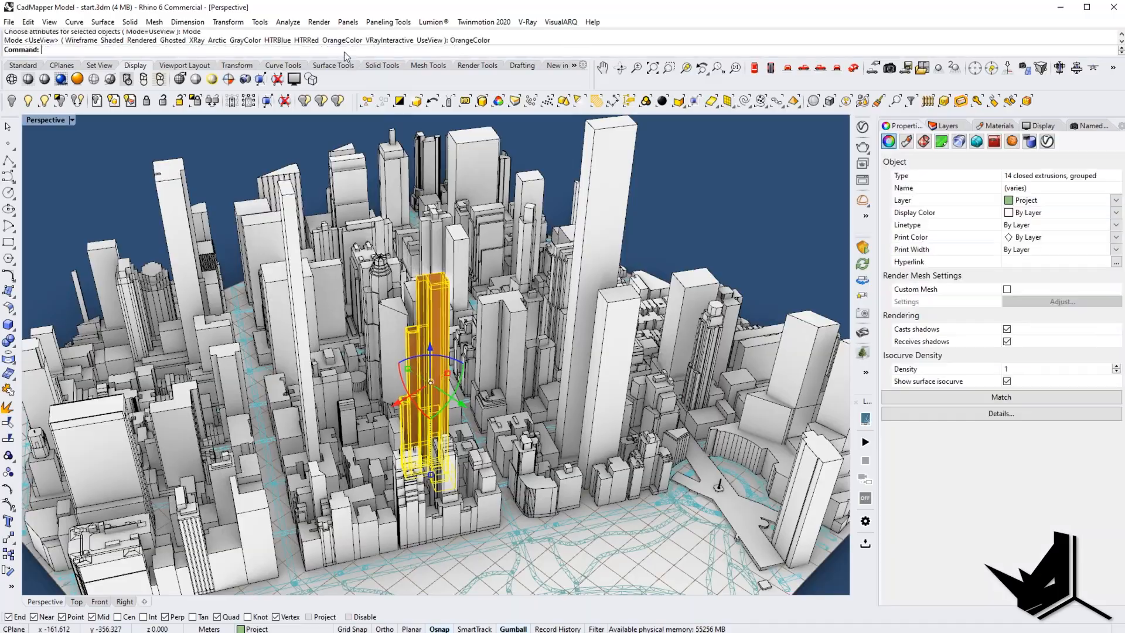
pyautogui.press('Escape')
# - Turn on surface edges for the Orange Color display mode and set the perspective viewport back to HTR_Blue
pyautogui.moveTo(620, 331); pyautogui.dragTo(427, 375, button='right')
pyautogui.scroll(3, 512, 378)
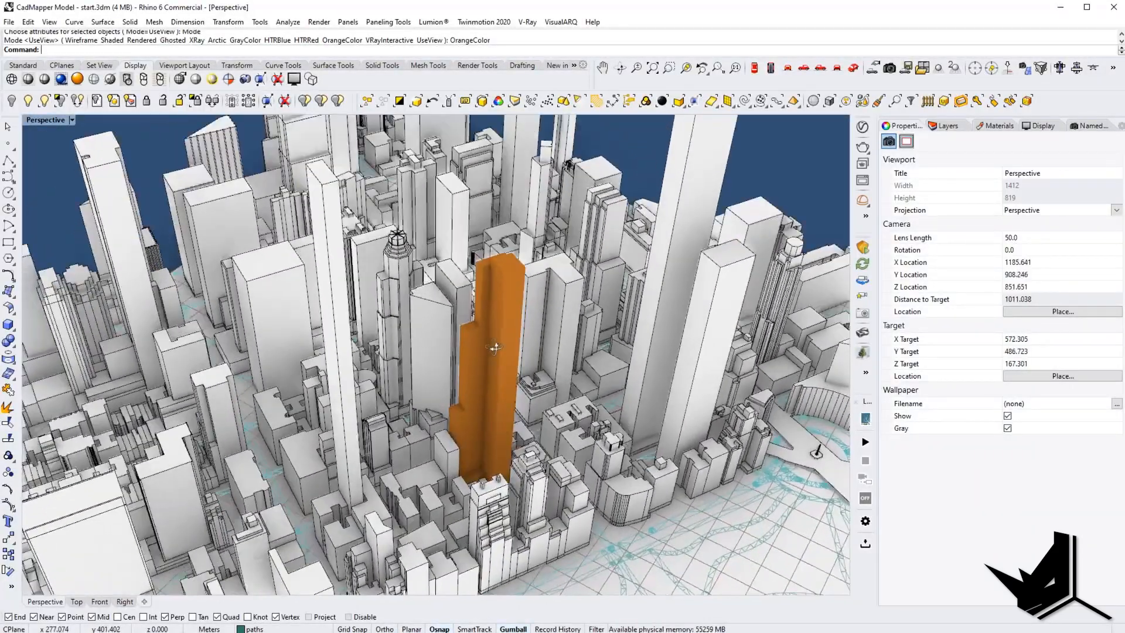
pyautogui.click(72, 121)
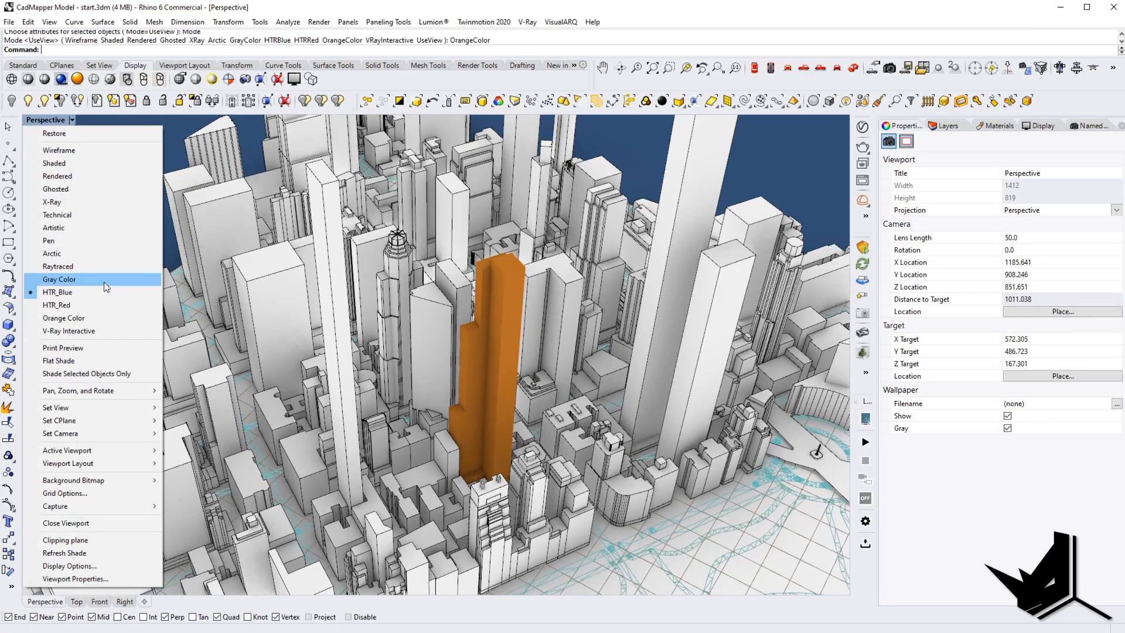
pyautogui.click(78, 319)
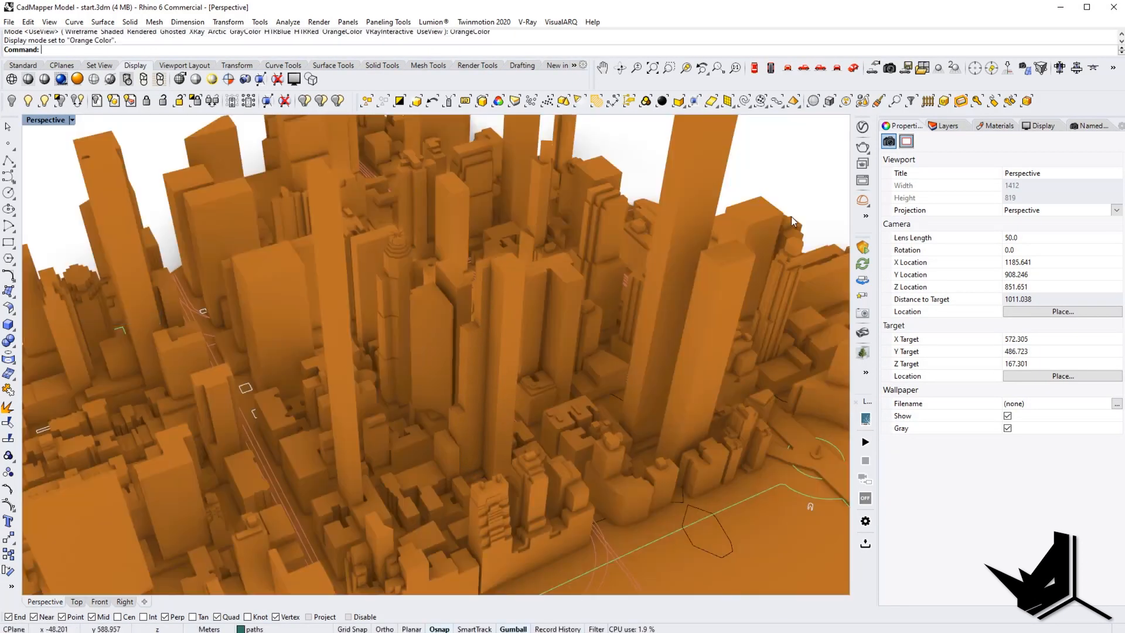
pyautogui.click(1043, 126)
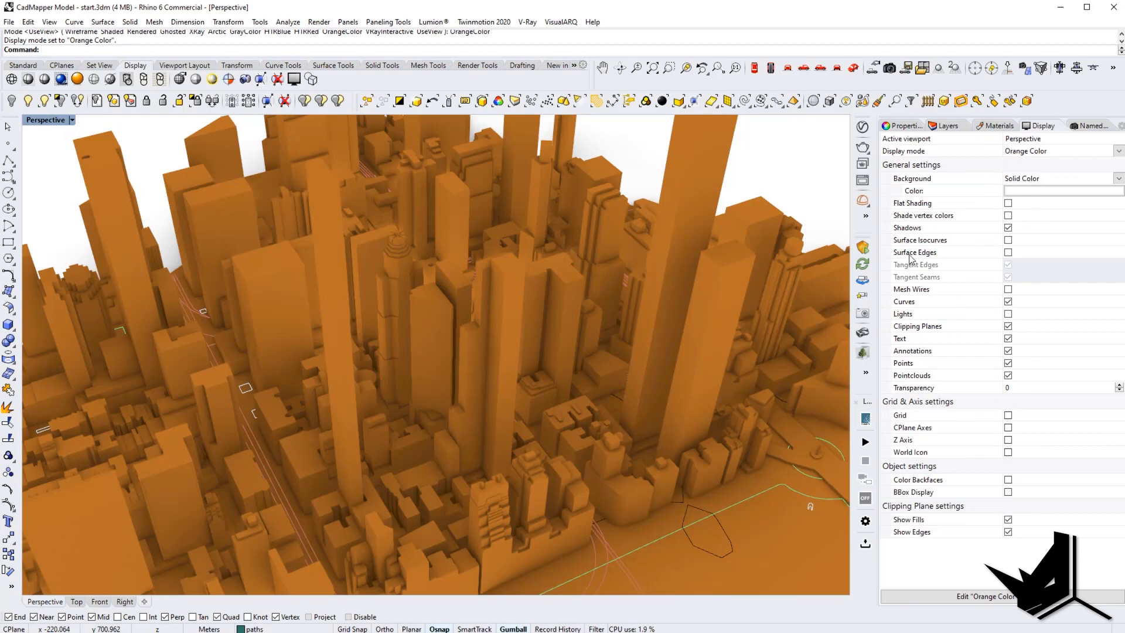
pyautogui.click(1007, 252)
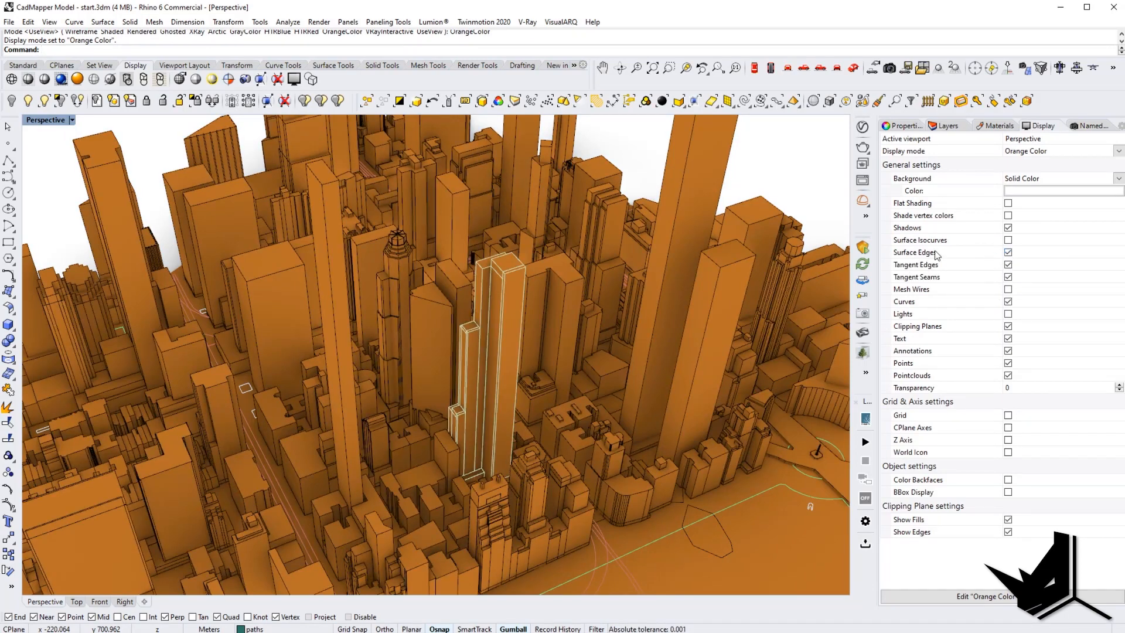
pyautogui.click(72, 120)
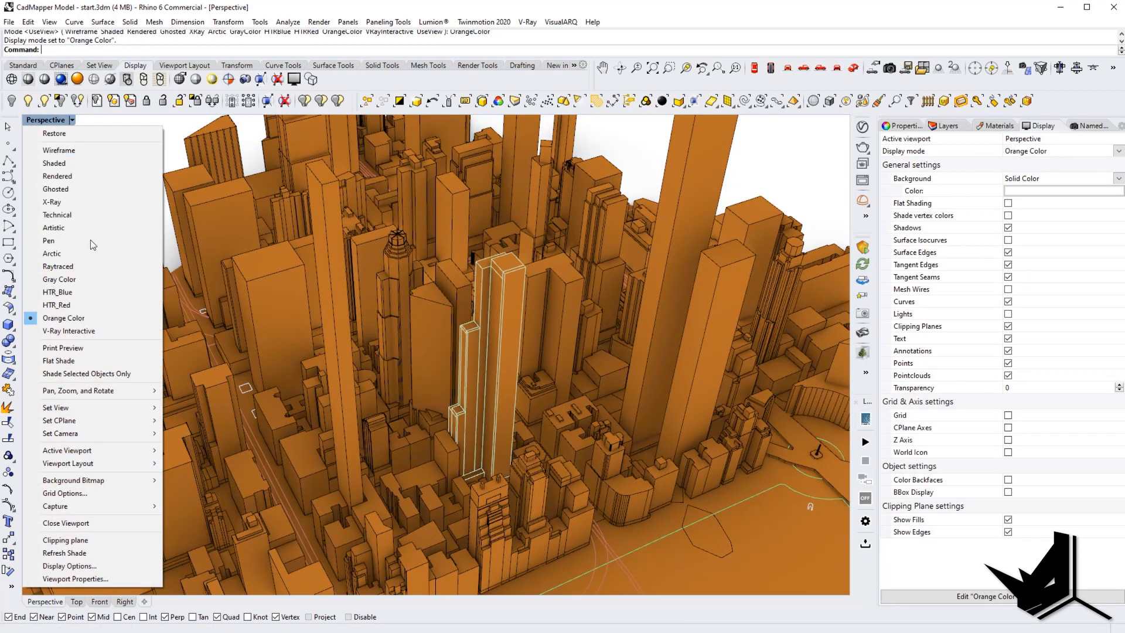
pyautogui.click(134, 291)
# - Override the orange tower's By Layer display color with a dark color for its edges, keeping it on the Project layer
pyautogui.moveTo(428, 322); pyautogui.dragTo(545, 229, button='right')
pyautogui.scroll(3, 504, 264)
pyautogui.click(503, 280)
pyautogui.scroll(-3, 484, 289)
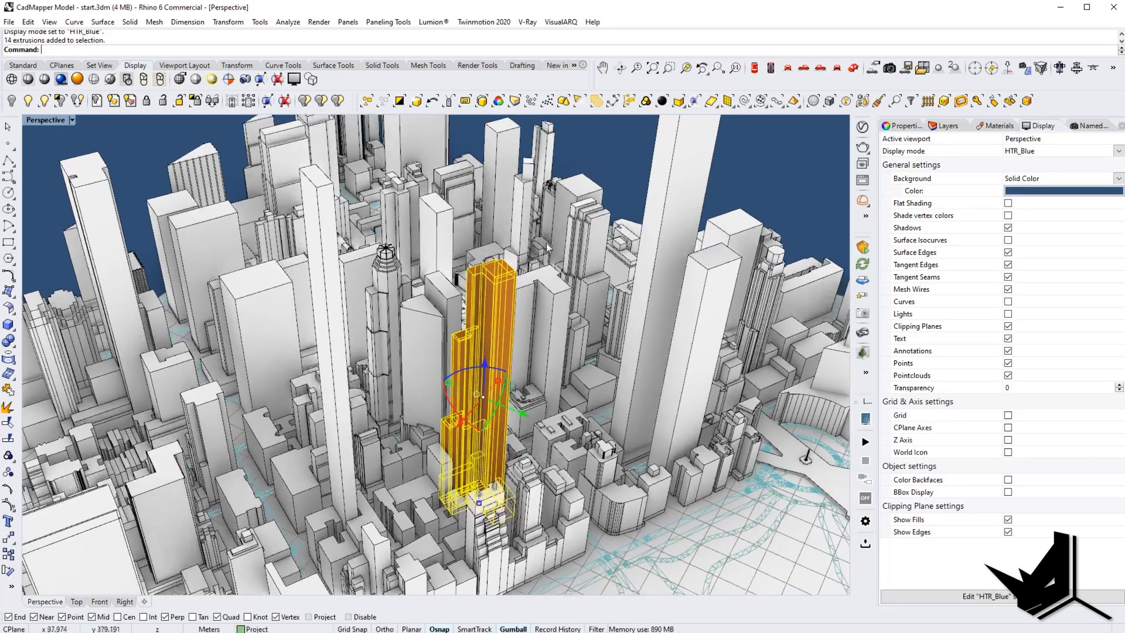
pyautogui.click(490, 323)
pyautogui.click(904, 126)
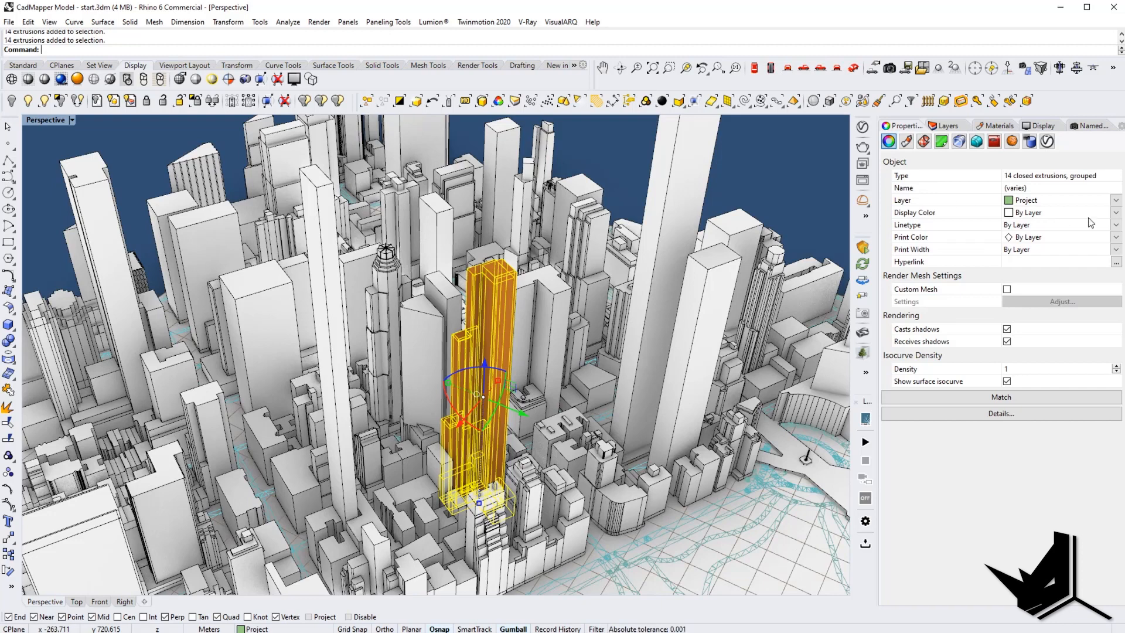
pyautogui.click(1116, 202)
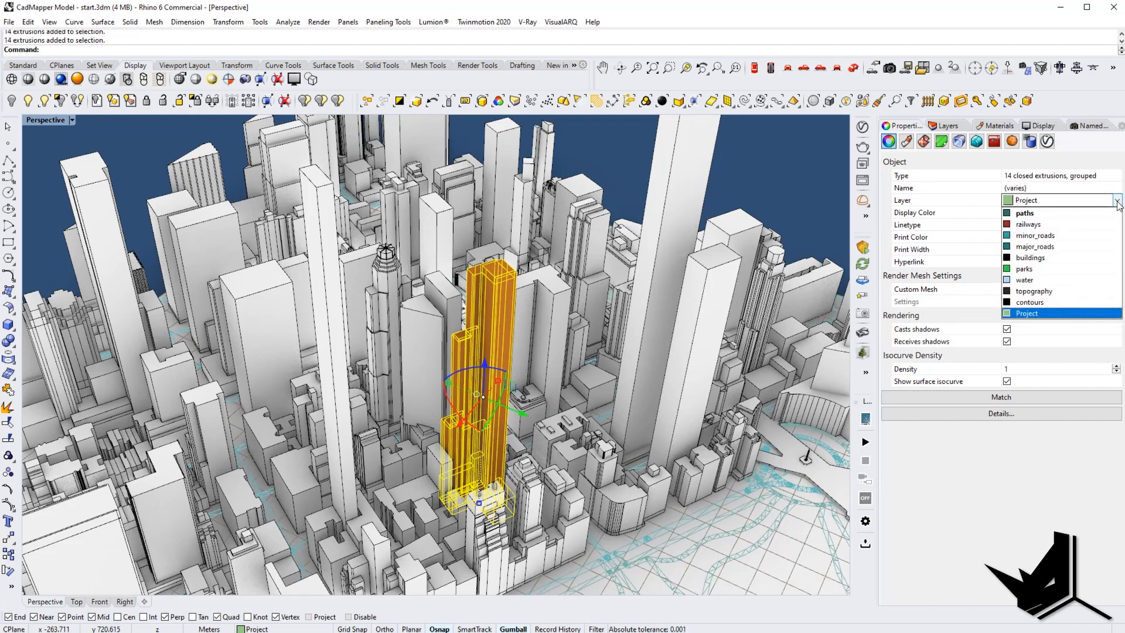
pyautogui.click(1116, 202)
pyautogui.click(1116, 214)
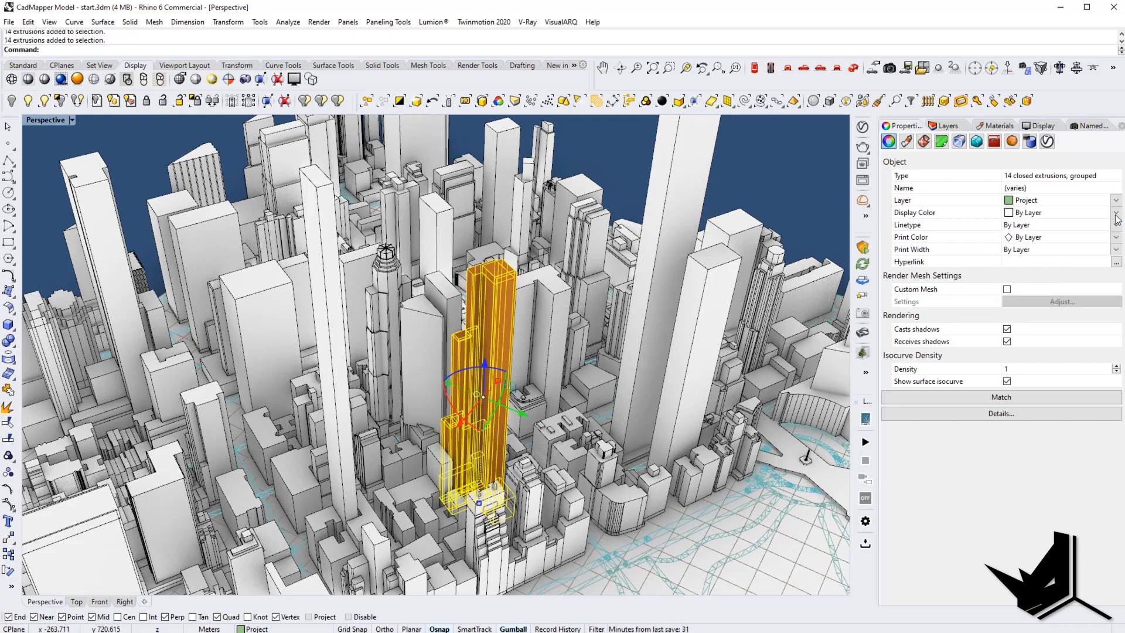
pyautogui.click(1031, 248)
pyautogui.click(620, 157)
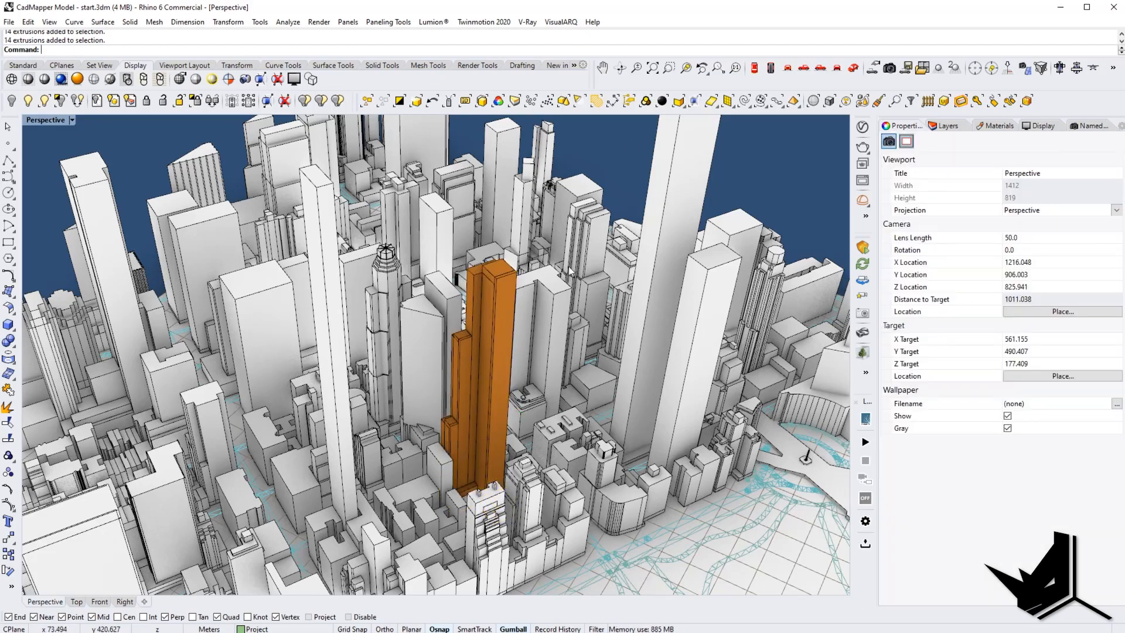
# - Turn off surface edges in the HTR_Blue display settings and review the orange tower among the plain city buildings
pyautogui.moveTo(516, 378); pyautogui.dragTo(567, 403, button='right')
pyautogui.scroll(-4, 519, 321)
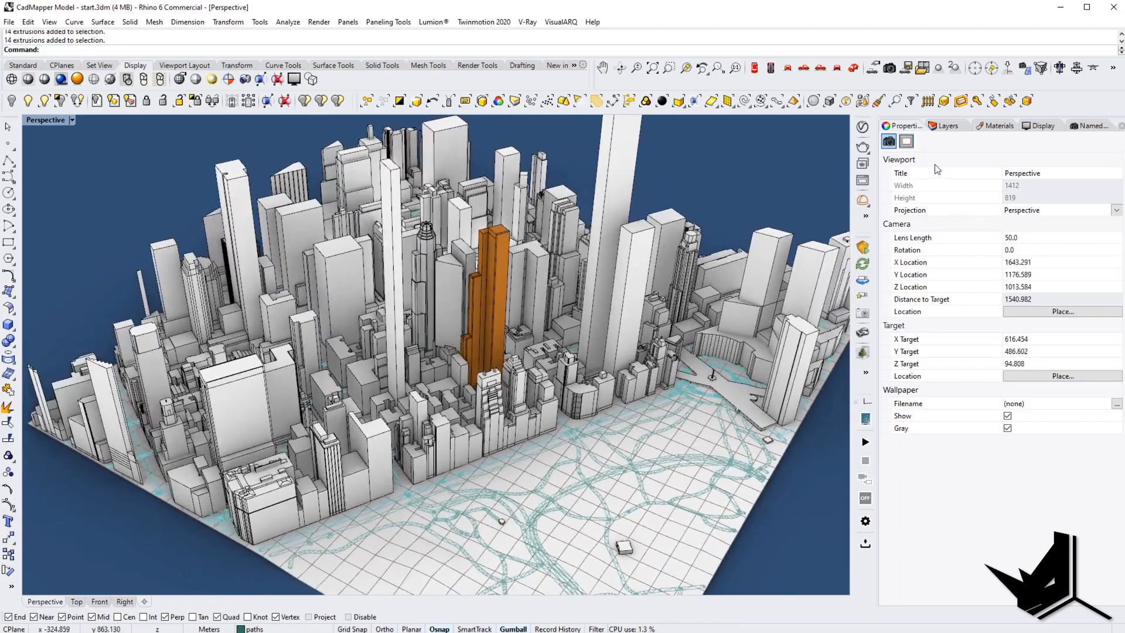
pyautogui.click(1041, 127)
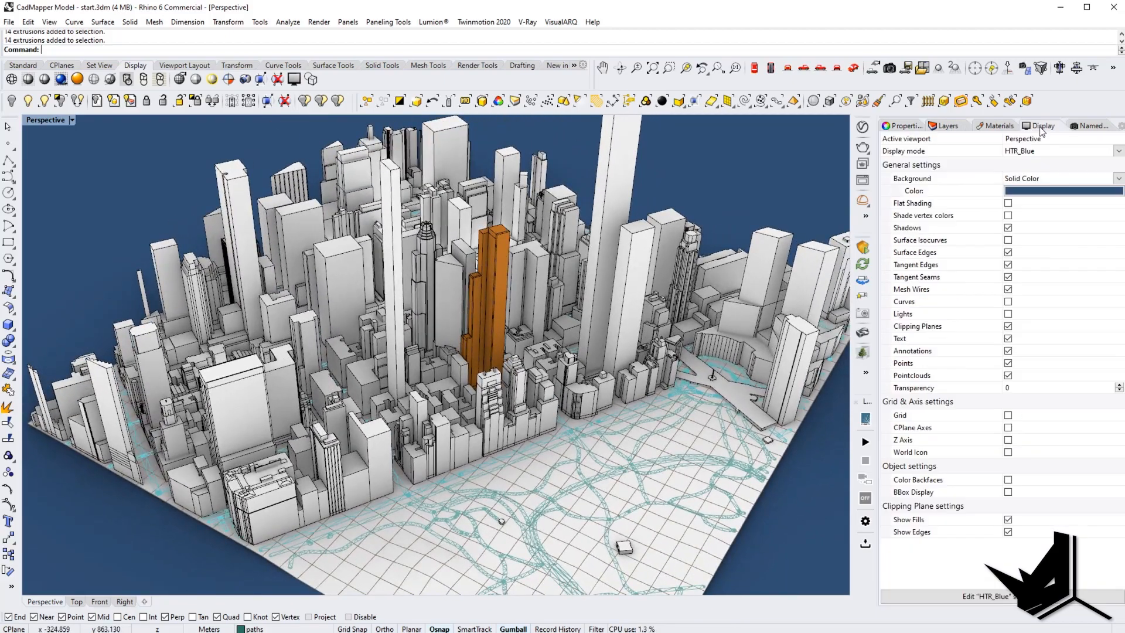
pyautogui.click(1008, 252)
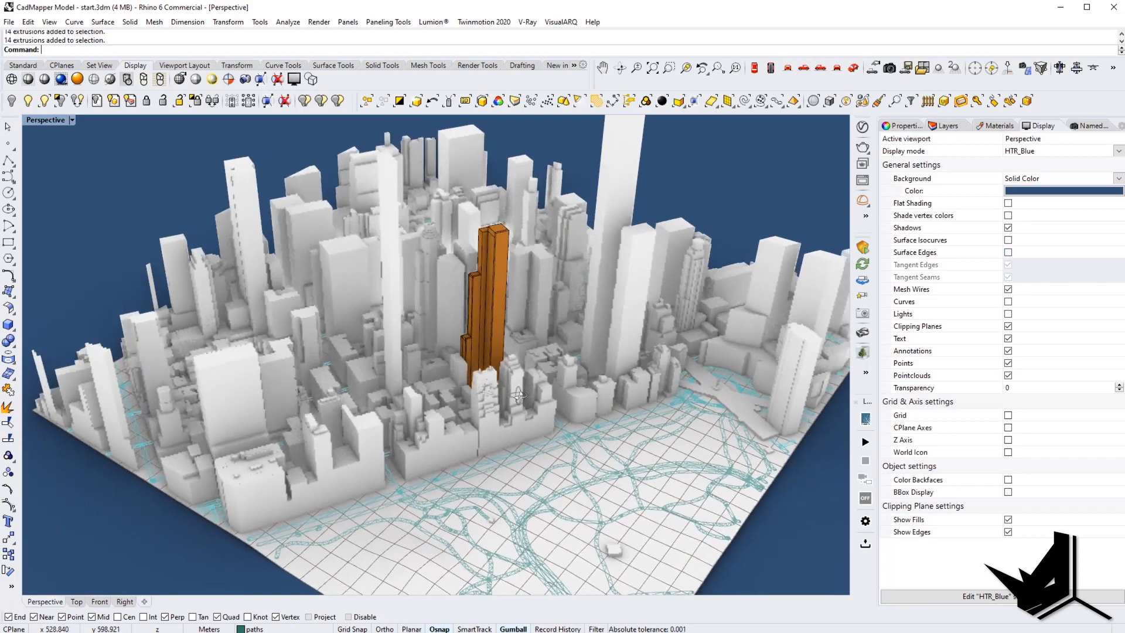
pyautogui.moveTo(655, 433); pyautogui.dragTo(617, 358, button='right')
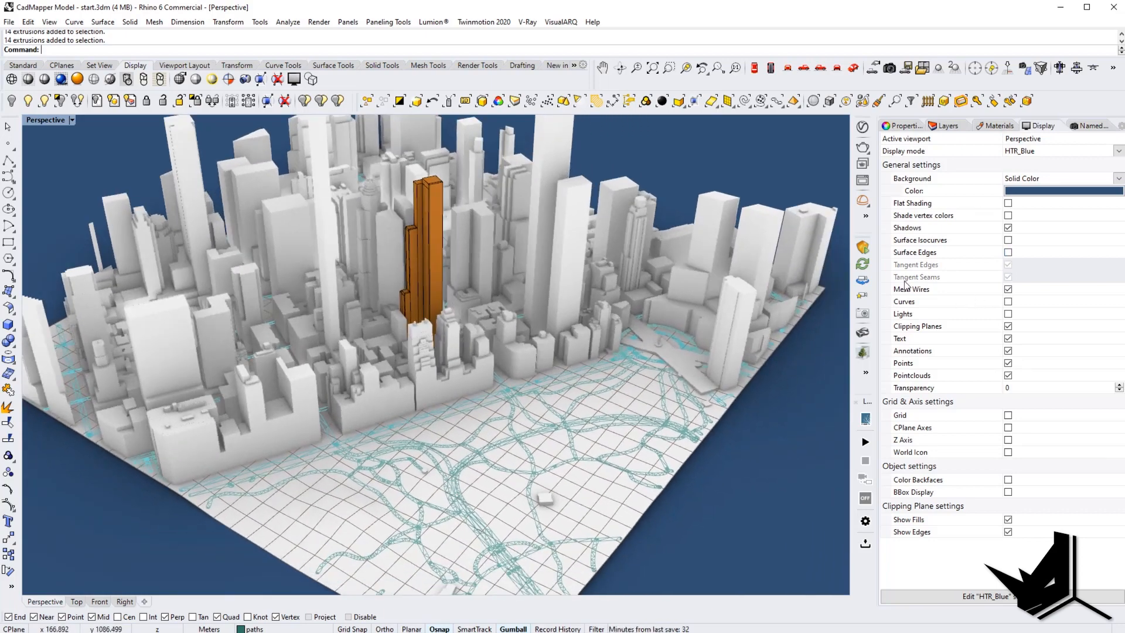
pyautogui.scroll(3, 480, 382)
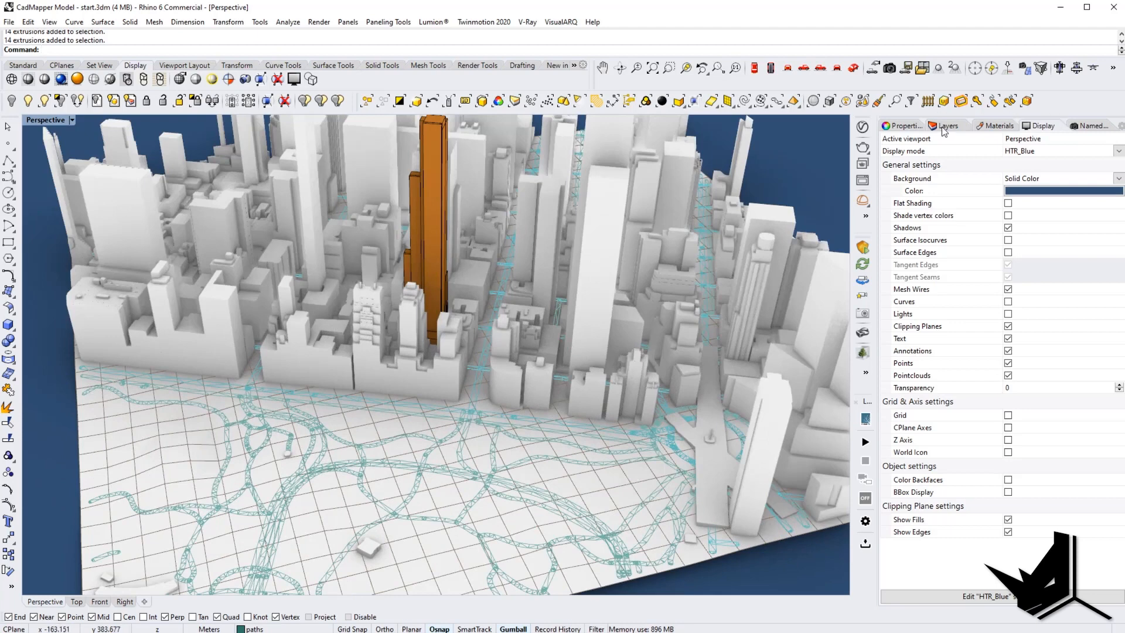
# - Select all objects on the paths, minor_roads and major_roads layers together
pyautogui.click(943, 128)
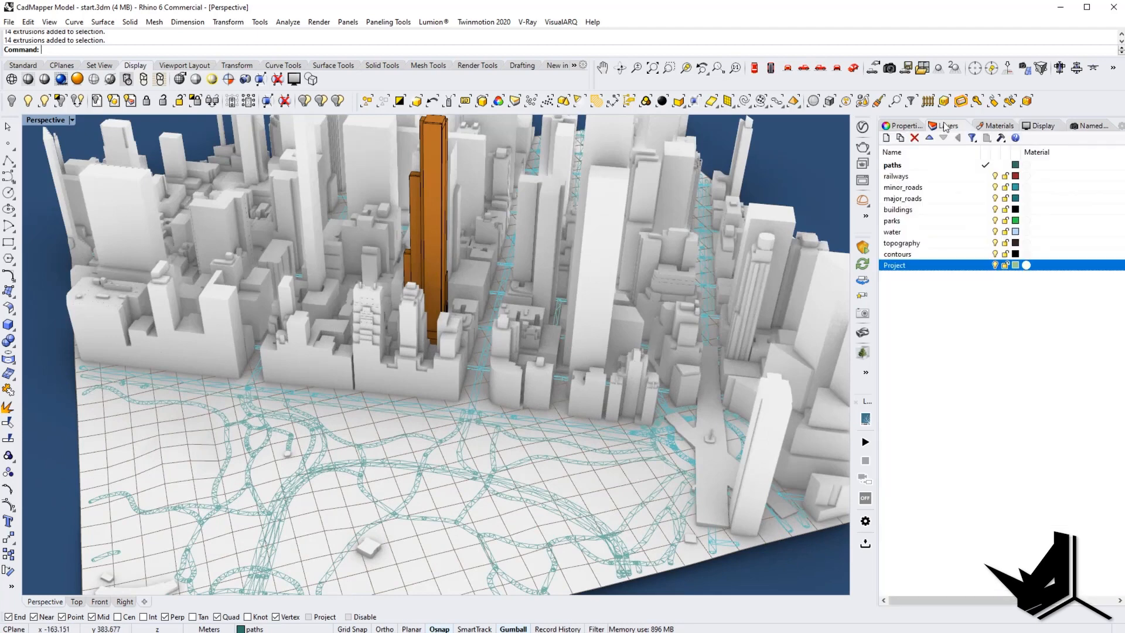
pyautogui.click(904, 188)
pyautogui.press('Up')
pyautogui.press('Up')
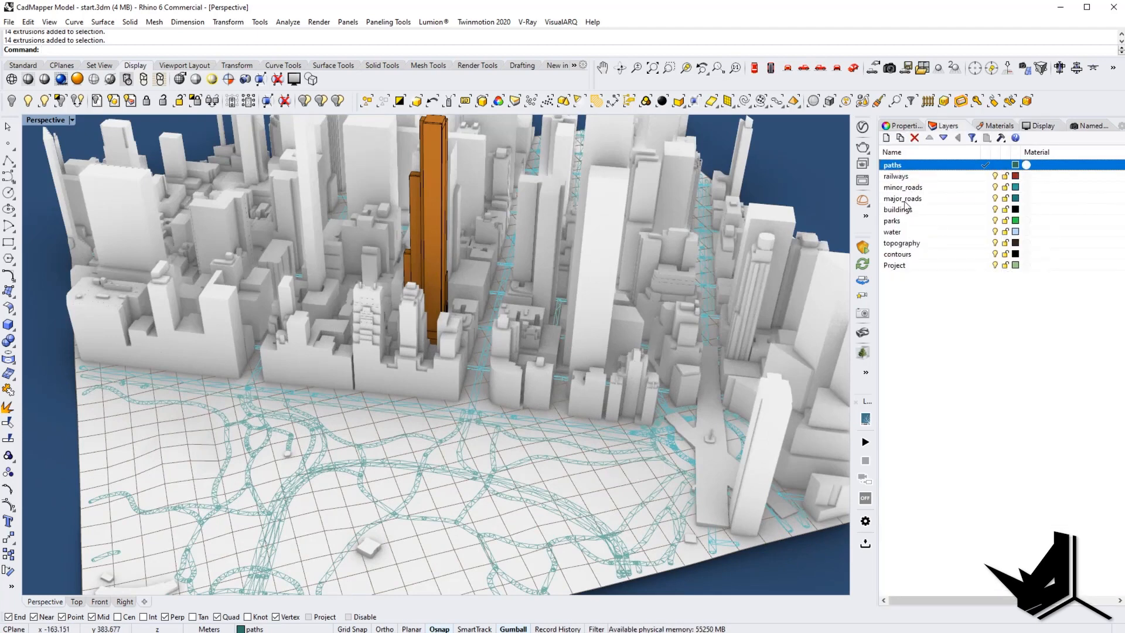
pyautogui.keyDown('ctrl'); pyautogui.click(909, 188); pyautogui.keyUp('ctrl')
pyautogui.keyDown('ctrl'); pyautogui.click(911, 199); pyautogui.keyUp('ctrl')
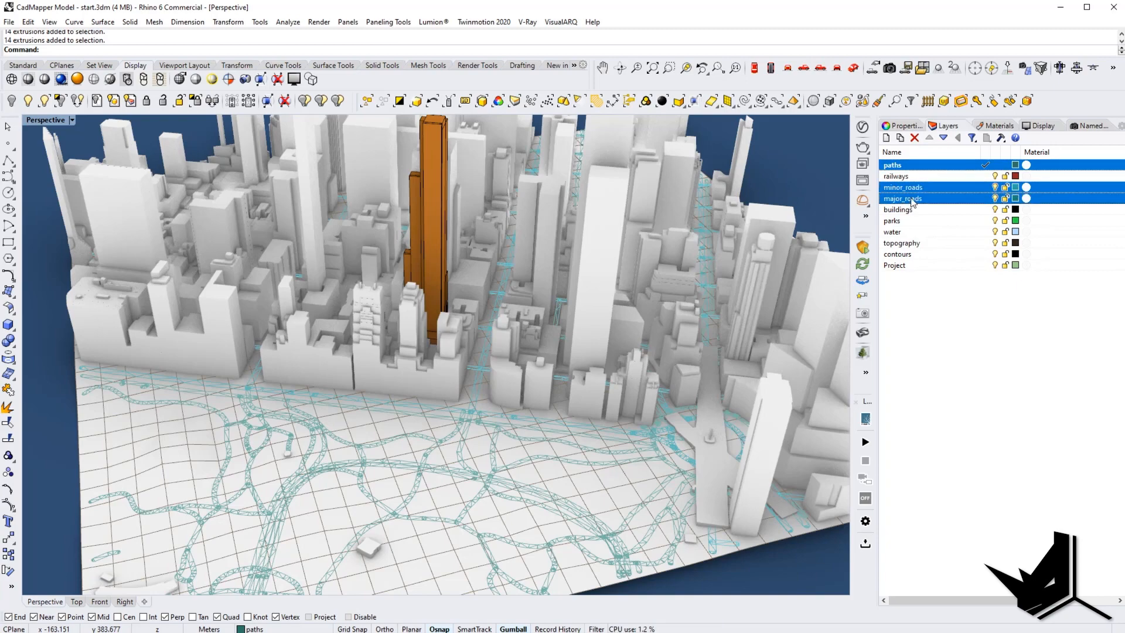
pyautogui.rightClick(911, 199)
pyautogui.click(947, 378)
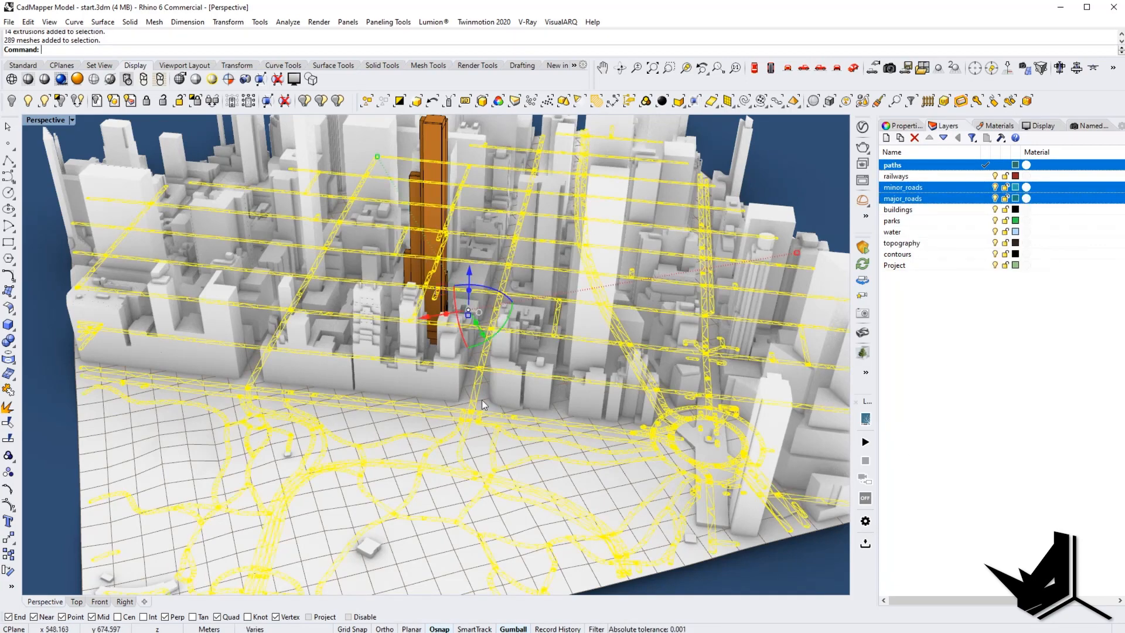
# - Assign the GrayColor display mode to the selected road and path objects, then clear the selection
pyautogui.moveTo(485, 404); pyautogui.dragTo(515, 346, button='right')
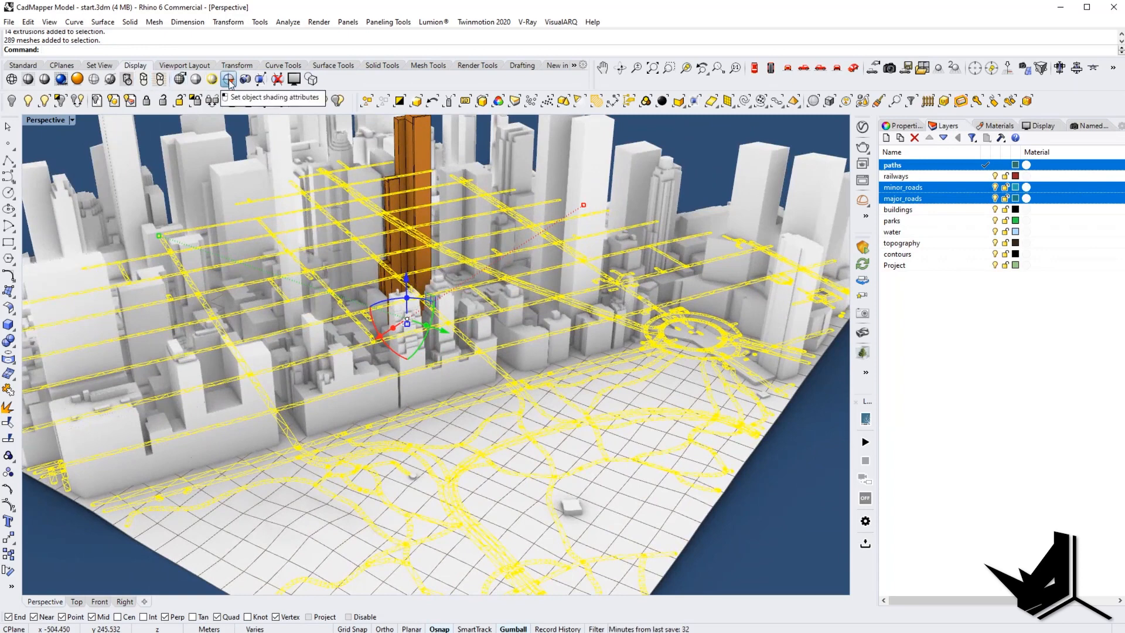
pyautogui.click(229, 82)
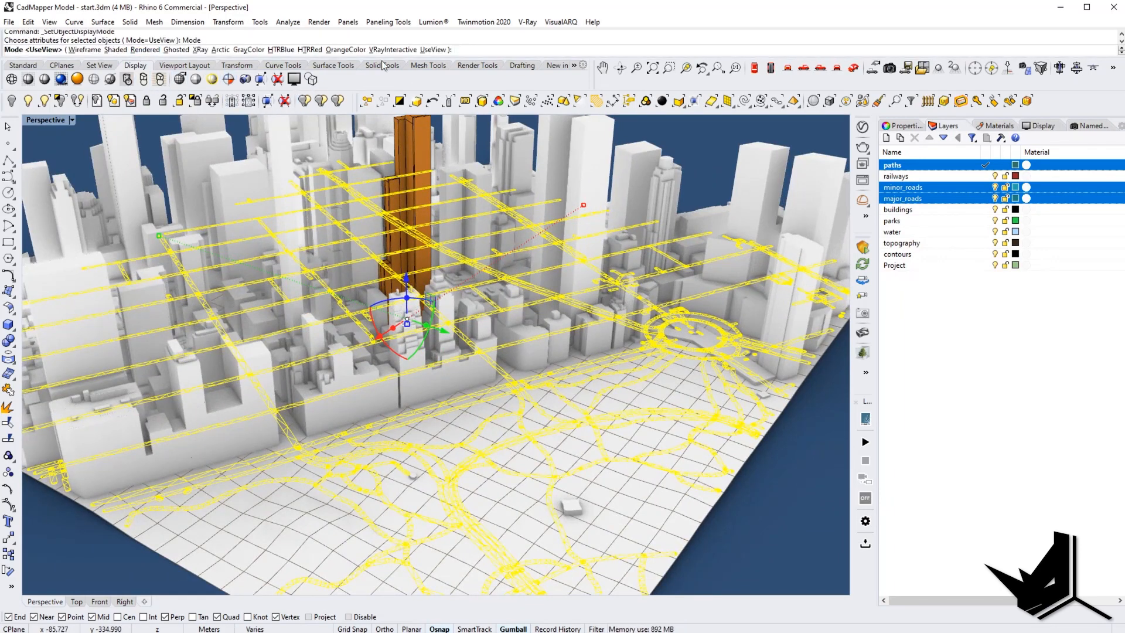
pyautogui.click(248, 50)
pyautogui.moveTo(390, 192); pyautogui.dragTo(712, 294, button='right')
pyautogui.press('Escape')
pyautogui.scroll(3, 361, 377)
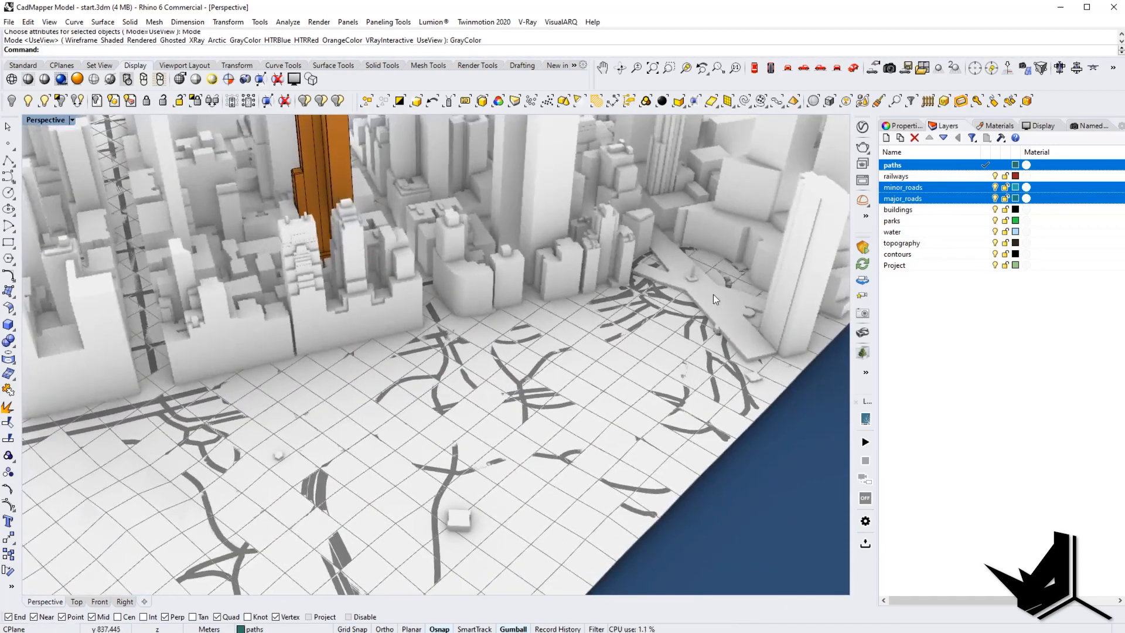
# - Select all objects on the paths, minor_roads and major_roads layers and raise them slightly above the terrain surface
pyautogui.rightClick(907, 199)
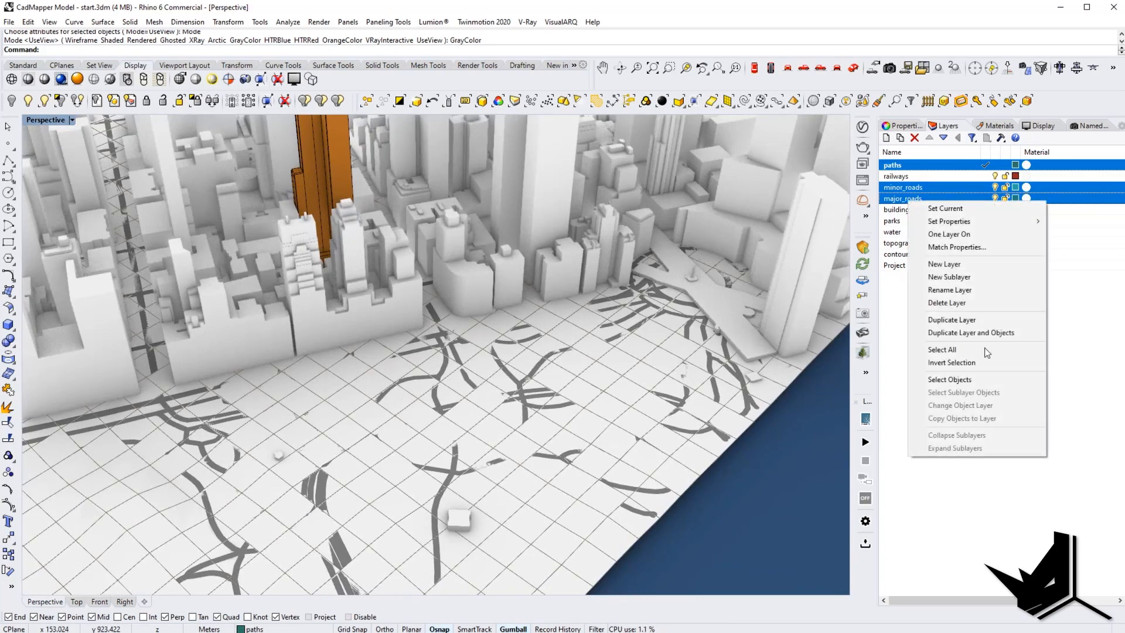
pyautogui.click(969, 380)
pyautogui.scroll(10, 434, 330)
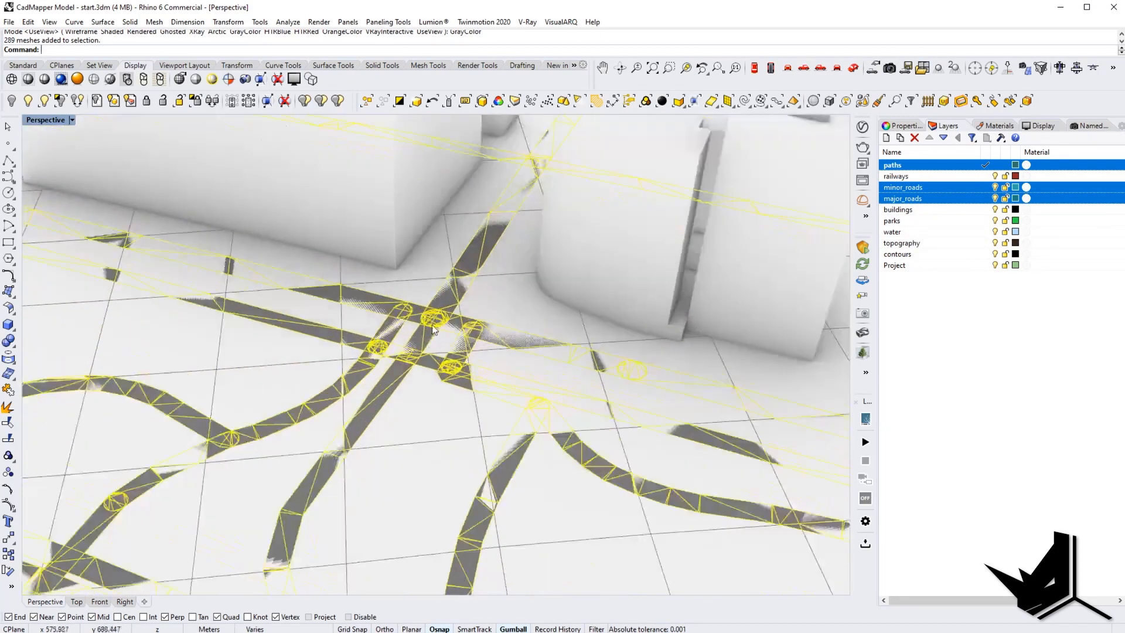
pyautogui.scroll(4, 433, 330)
pyautogui.scroll(-10, 434, 275)
pyautogui.moveTo(433, 275); pyautogui.dragTo(363, 218, button='right')
pyautogui.scroll(6, 360, 215)
pyautogui.scroll(2, 359, 216)
pyautogui.moveTo(371, 242); pyautogui.dragTo(369, 244)
pyautogui.scroll(-8, 369, 243)
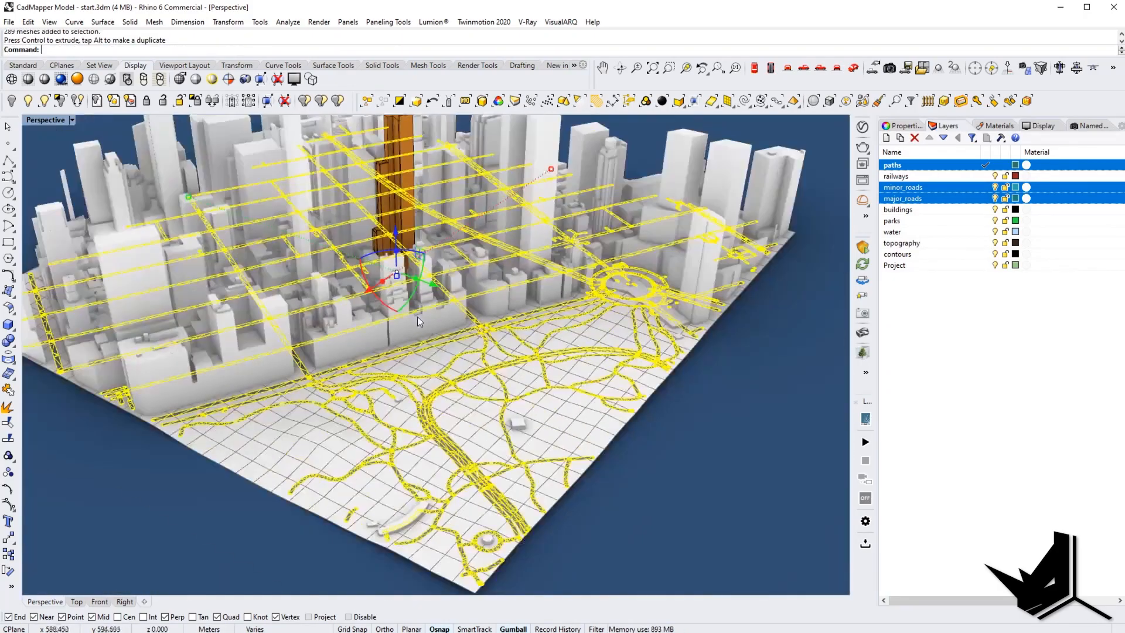
pyautogui.press('Escape')
pyautogui.moveTo(540, 437); pyautogui.dragTo(513, 402, button='right')
pyautogui.scroll(-5, 519, 392)
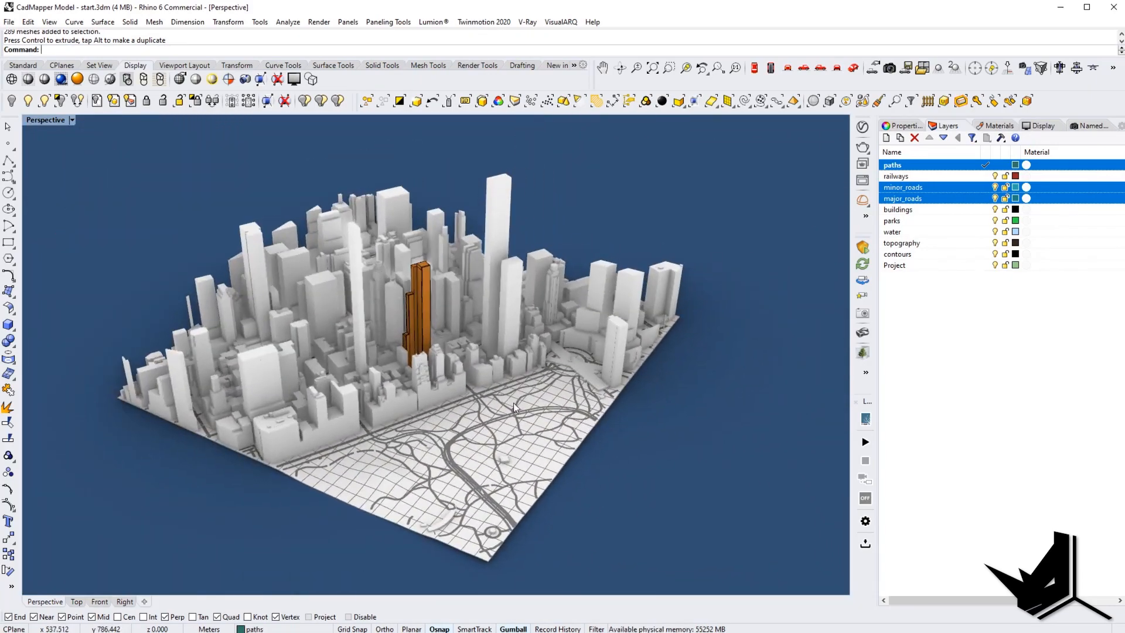
# - Turn off mesh wires in the HTR_Blue display settings of the perspective viewport
pyautogui.click(966, 305)
pyautogui.moveTo(597, 346); pyautogui.dragTo(554, 370, button='right')
pyautogui.click(1046, 126)
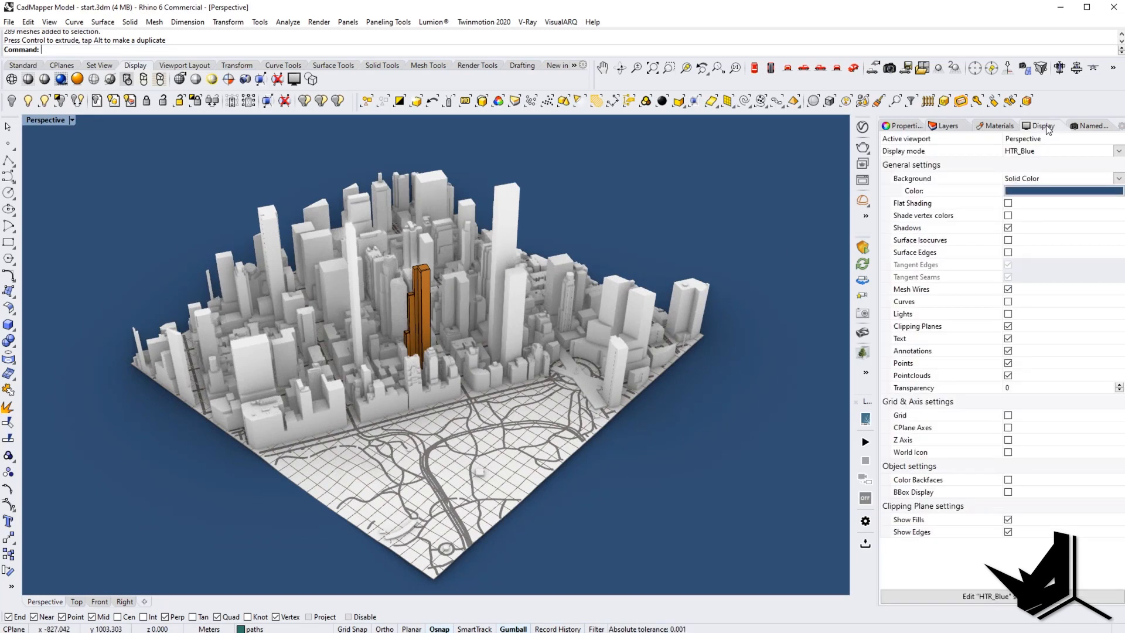
pyautogui.click(1007, 290)
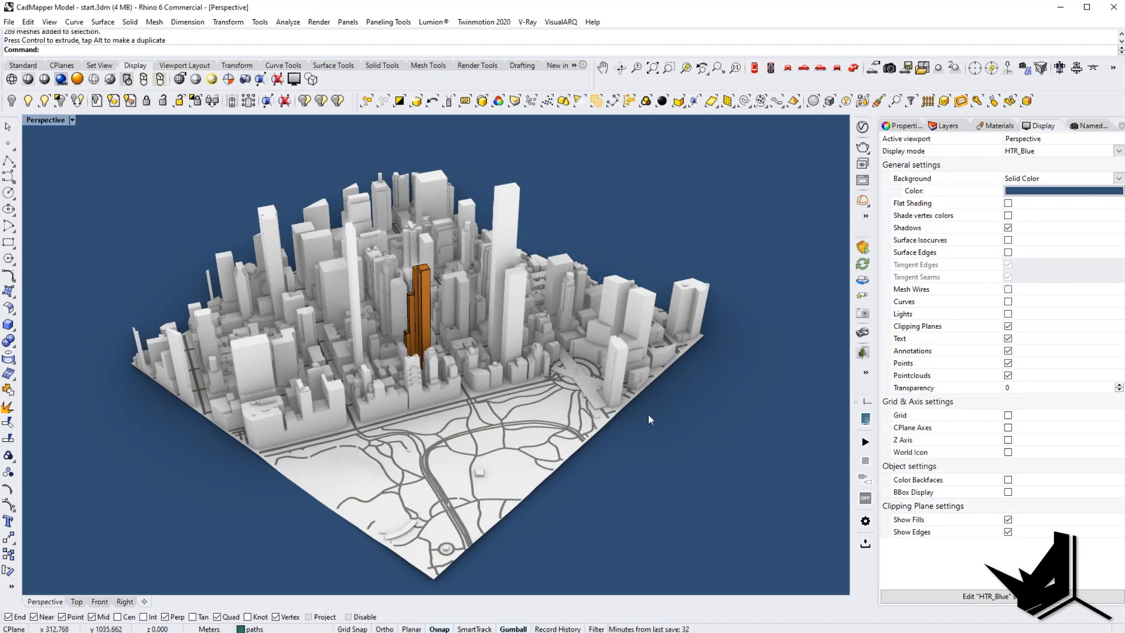
# - Frame the whole city model and start -ViewCaptureToFile with a width of 5000 and a height of 3500 pixels
pyautogui.moveTo(648, 414); pyautogui.dragTo(566, 389, button='right')
pyautogui.keyDown('shift'); pyautogui.moveTo(580, 384); pyautogui.dragTo(579, 385, button='right'); pyautogui.keyUp('shift')
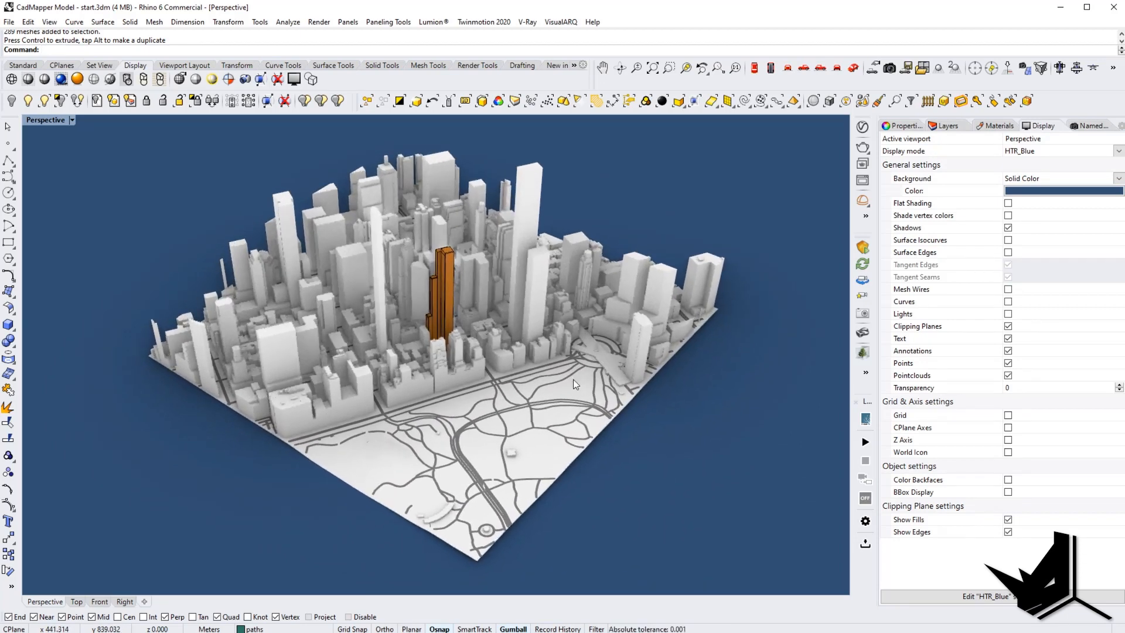
pyautogui.write('-ViewCaptureToFile')
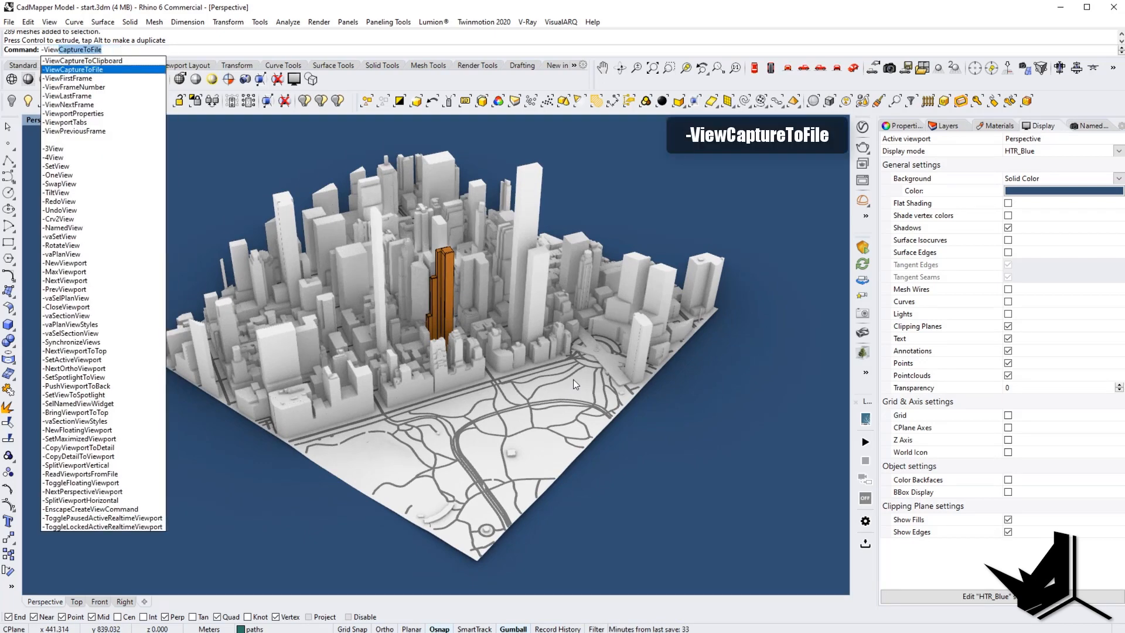
pyautogui.press('Return')
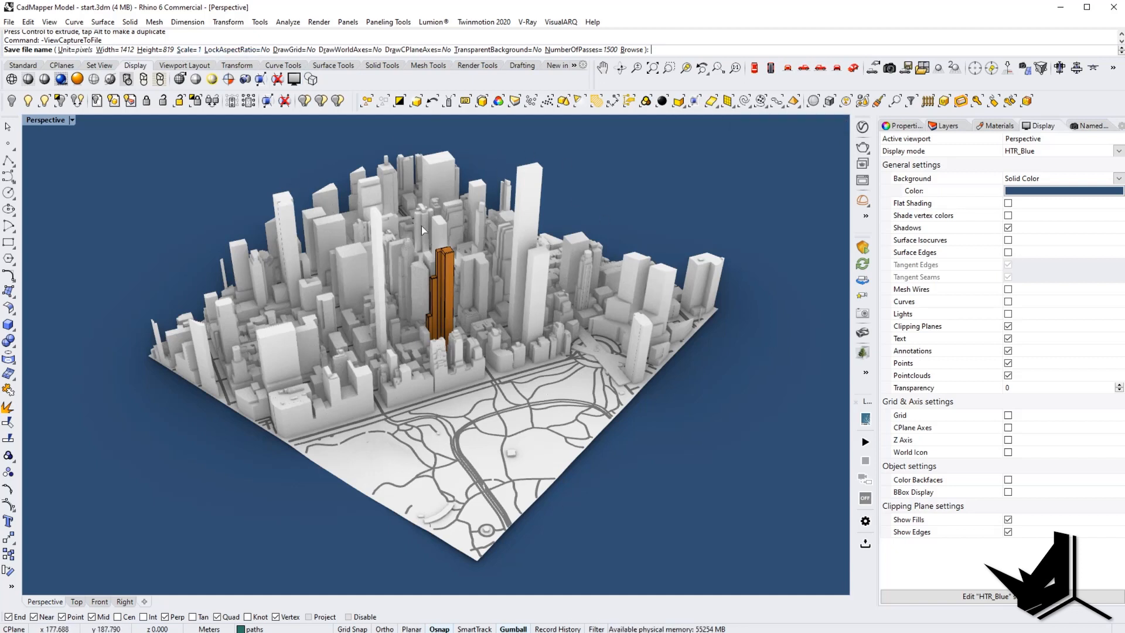
pyautogui.click(111, 50)
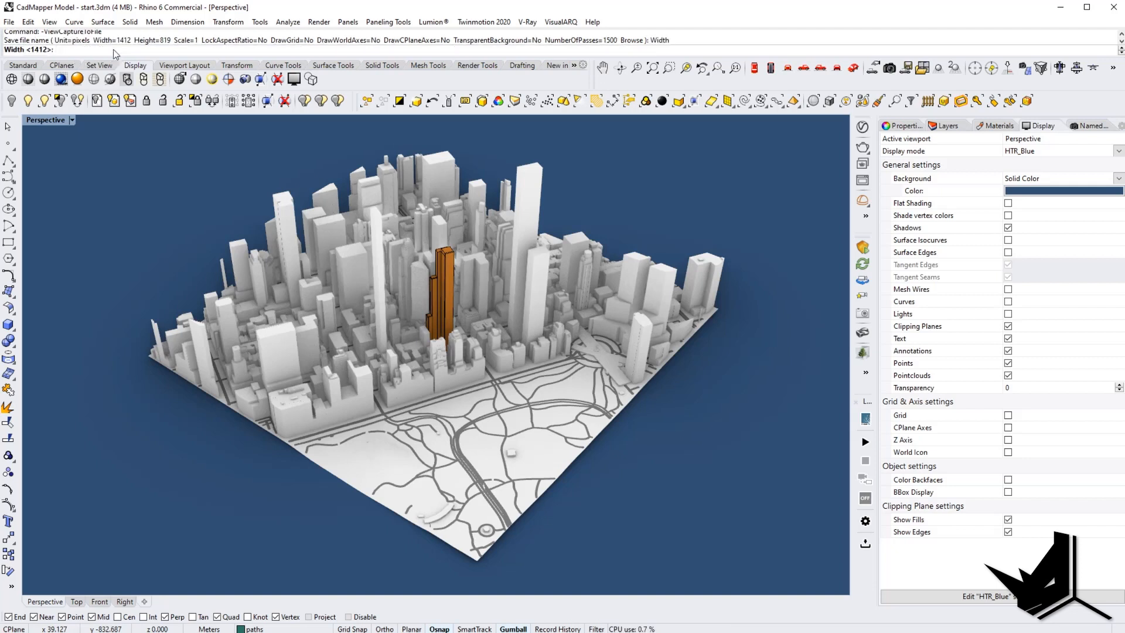
pyautogui.write('5000')
pyautogui.press('Return')
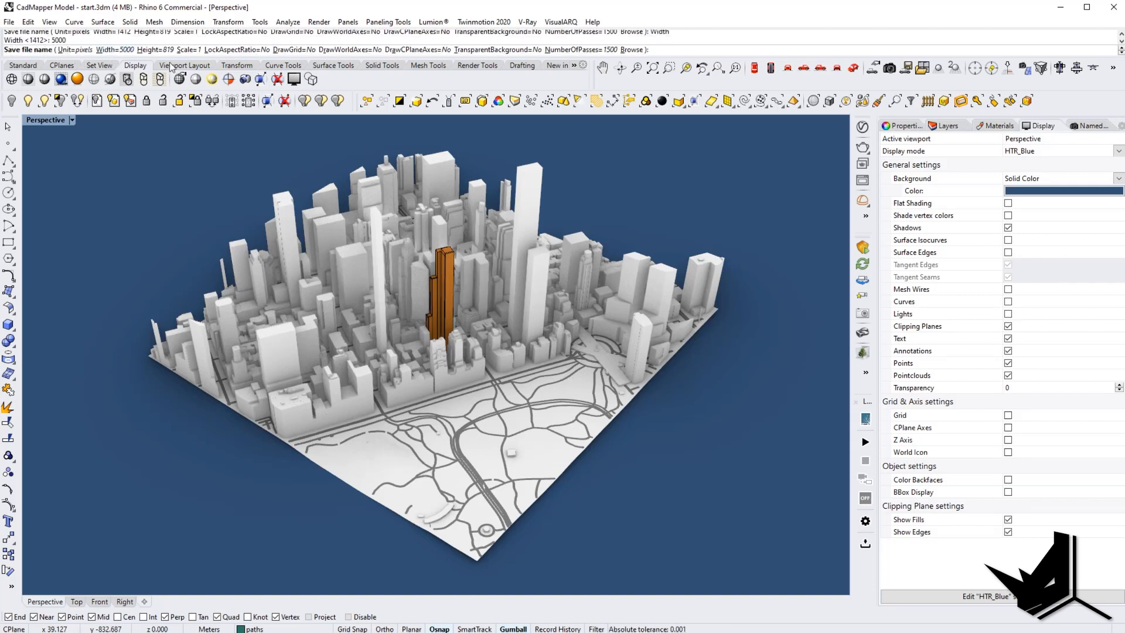
pyautogui.click(155, 50)
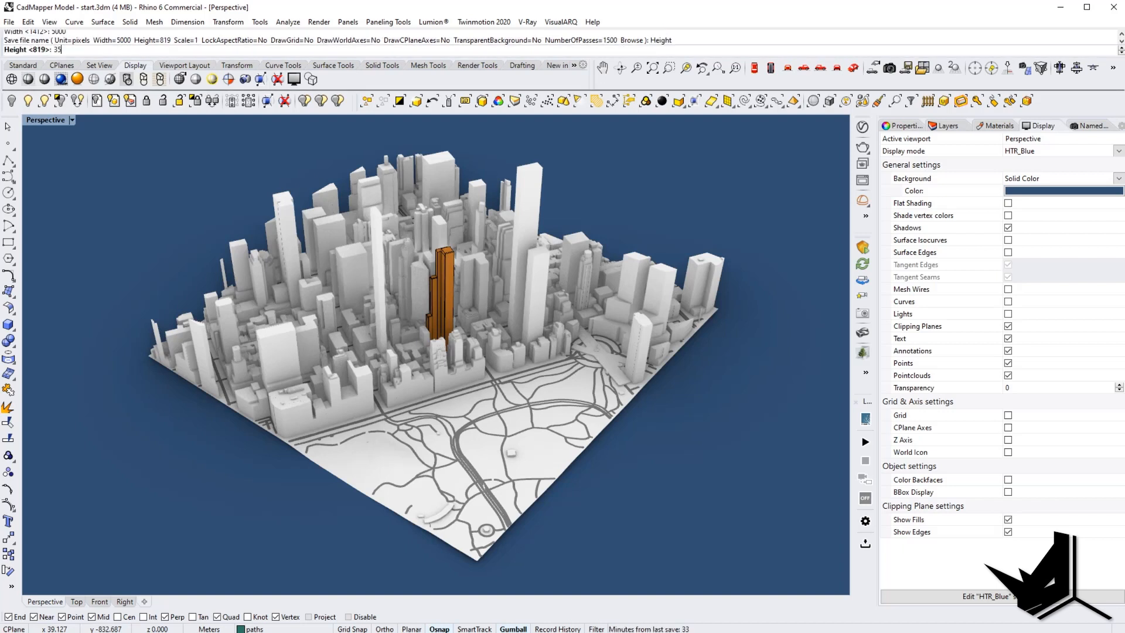
pyautogui.write('3500')
pyautogui.press('Return')
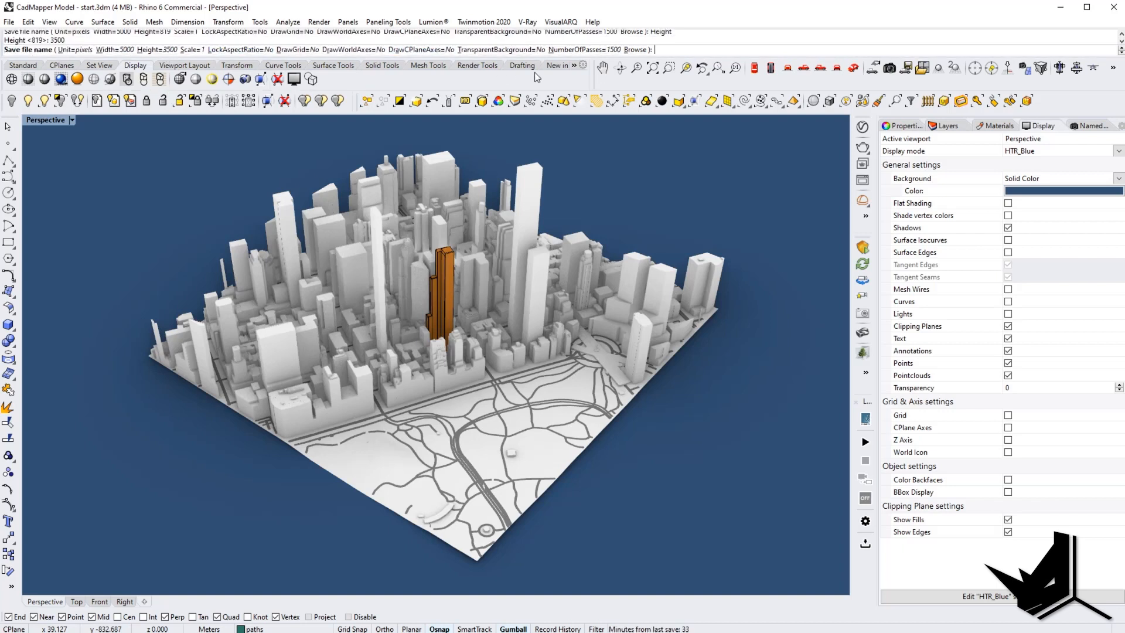
# - Set the capture's number of passes to 2000 and save the image as Illustration 1.jpg in the tutorial folder
pyautogui.click(592, 50)
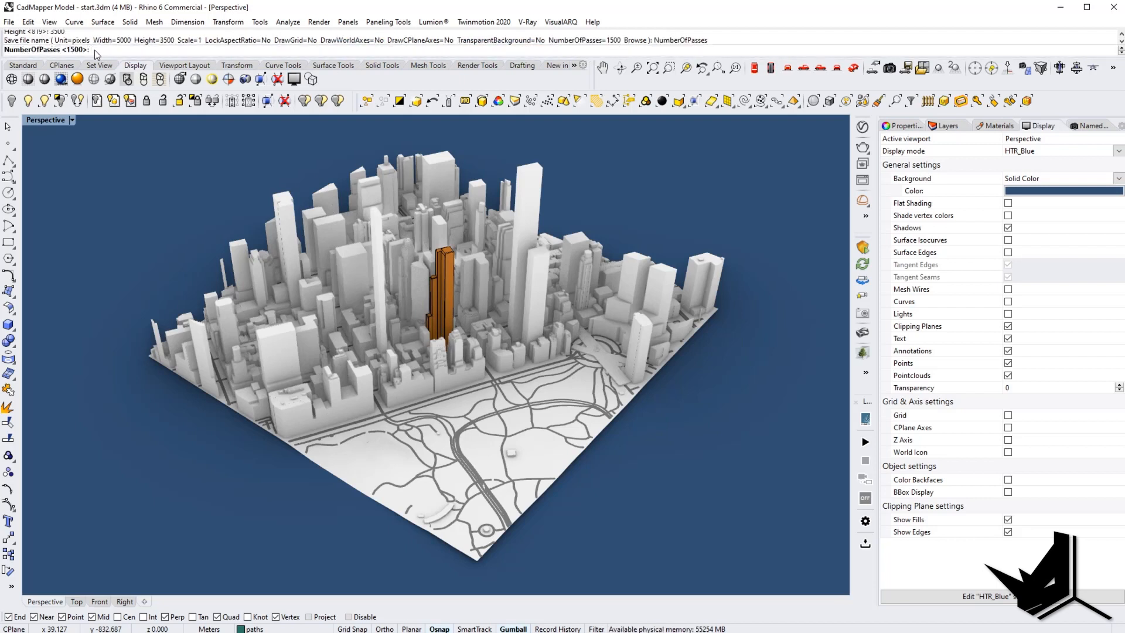
pyautogui.write('2000')
pyautogui.press('Return')
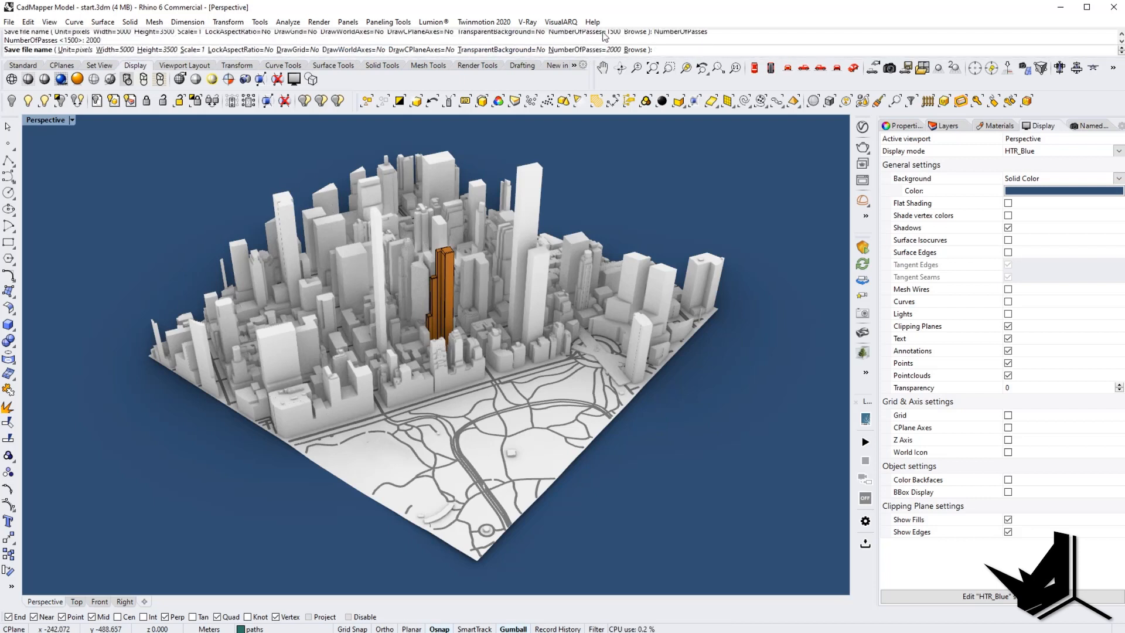
pyautogui.click(641, 50)
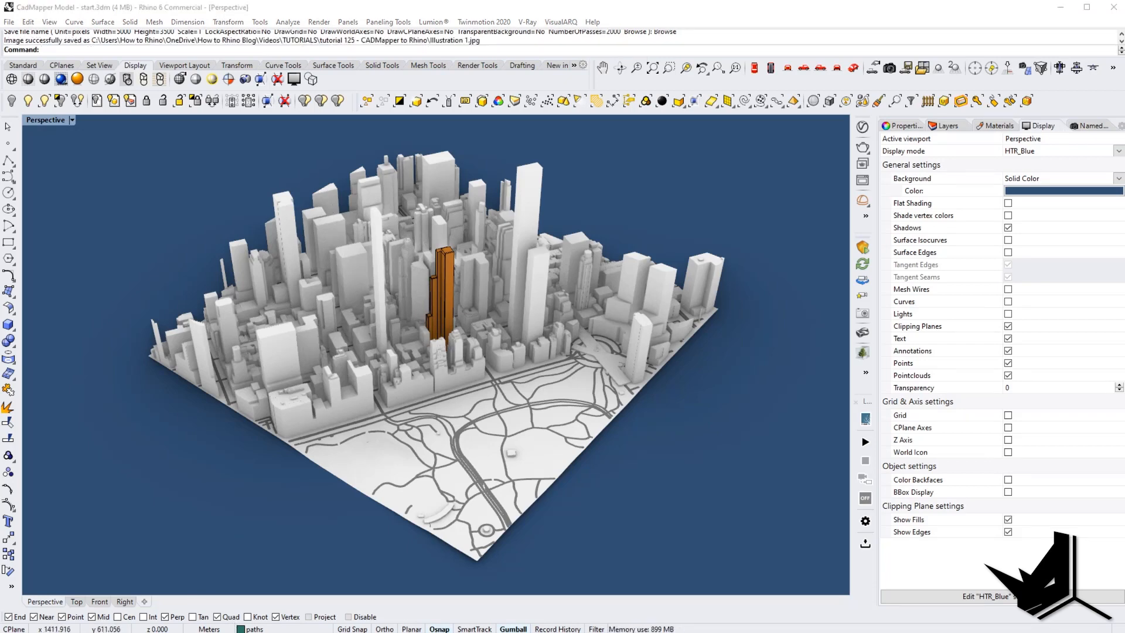
# - Switch to Photos and examine the building edges and roads in Illustration 1.jpg up close and as a whole
pyautogui.hotkey('alt', 'Tab')
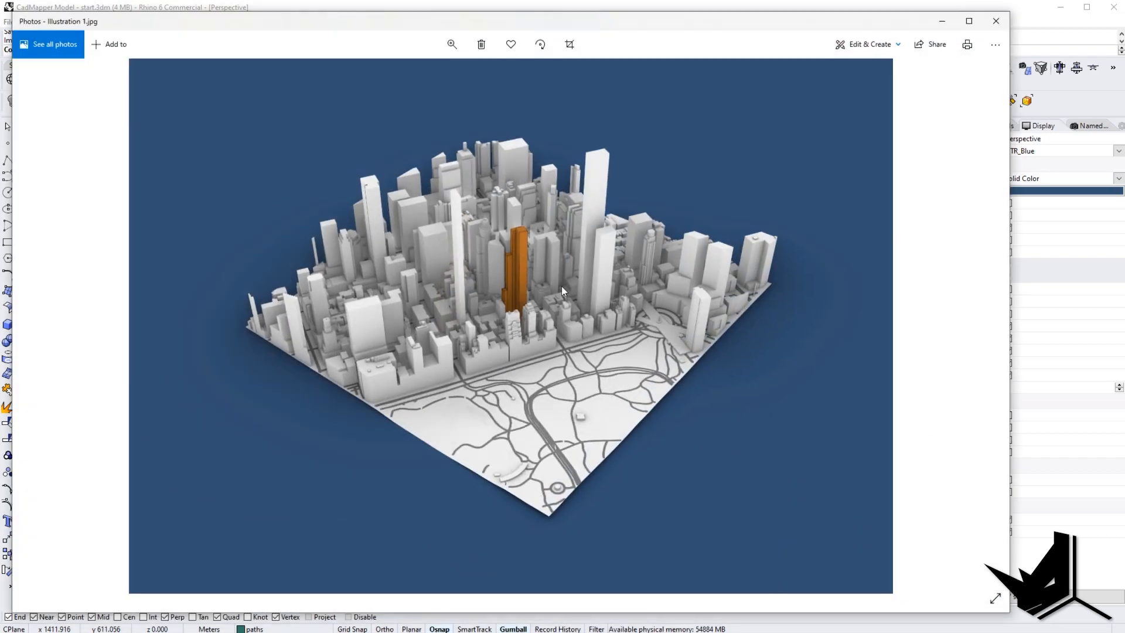
pyautogui.scroll(5, 550, 294)
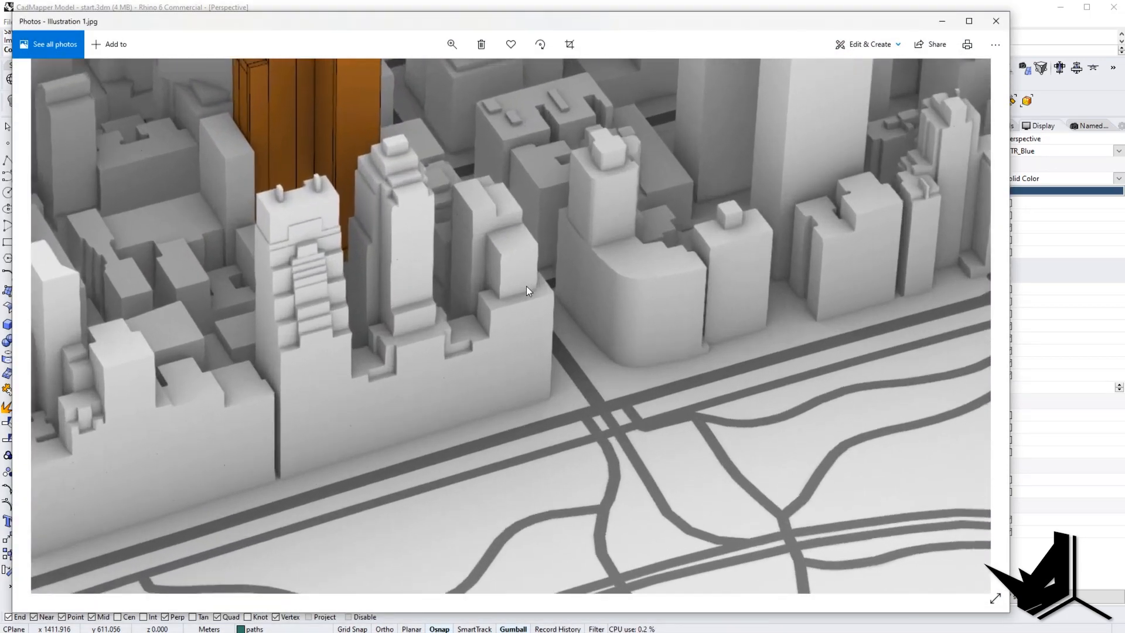
pyautogui.scroll(1, 526, 288)
pyautogui.scroll(-7, 578, 394)
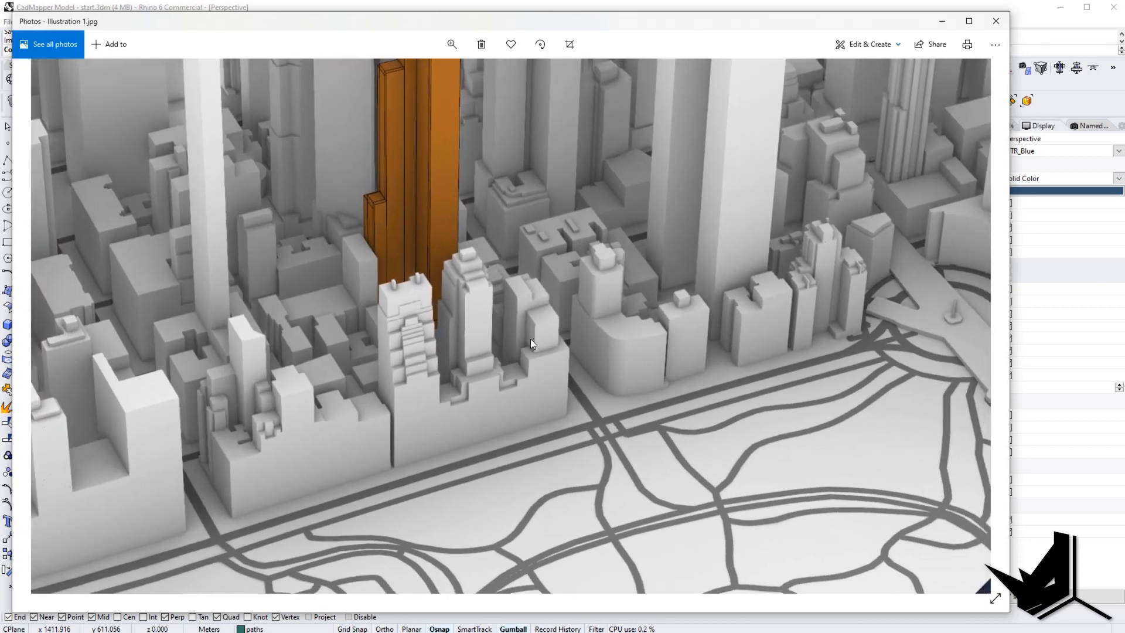
pyautogui.scroll(-3, 582, 339)
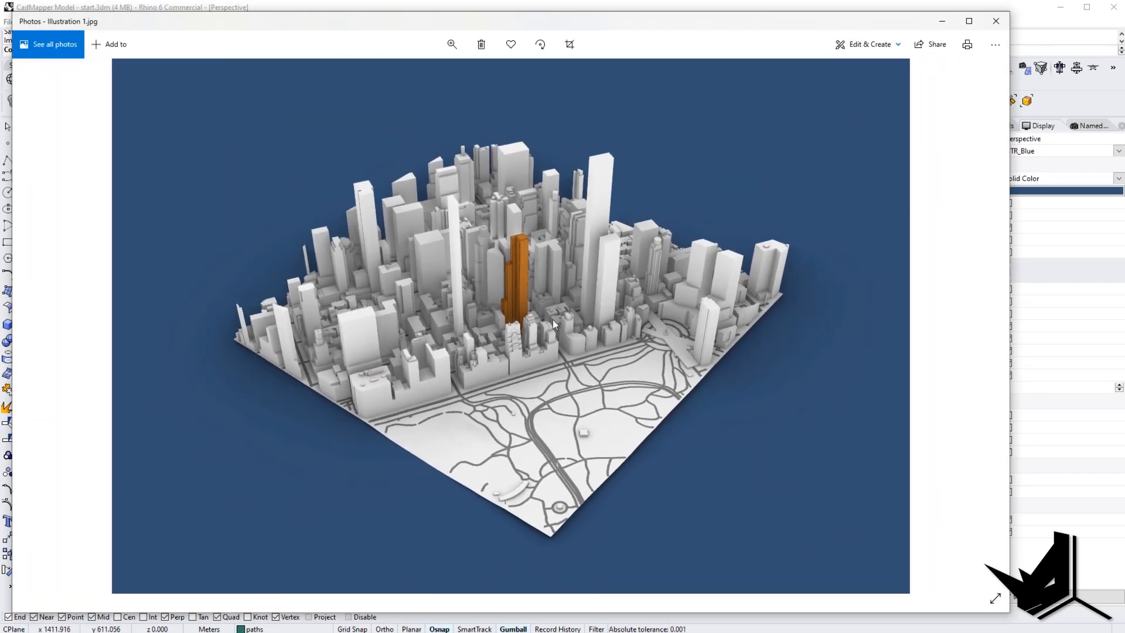